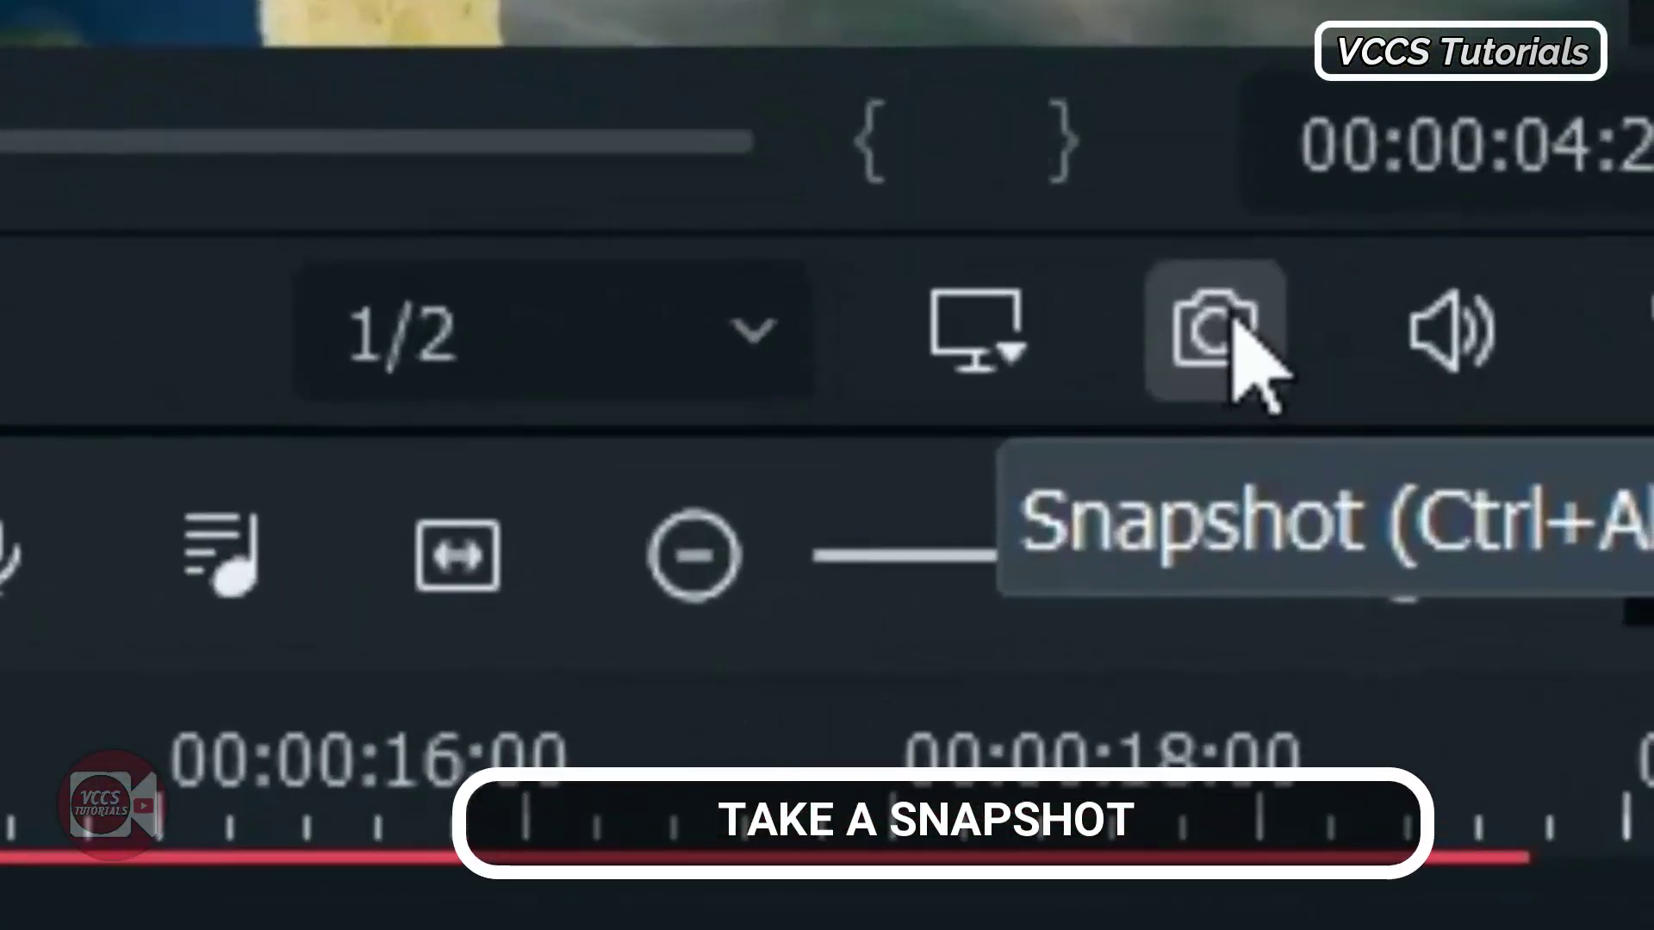
# Capture a still, split the dance clip at about 4 seconds, and snapshot the frame near 5 seconds
pyautogui.click(1234, 320)
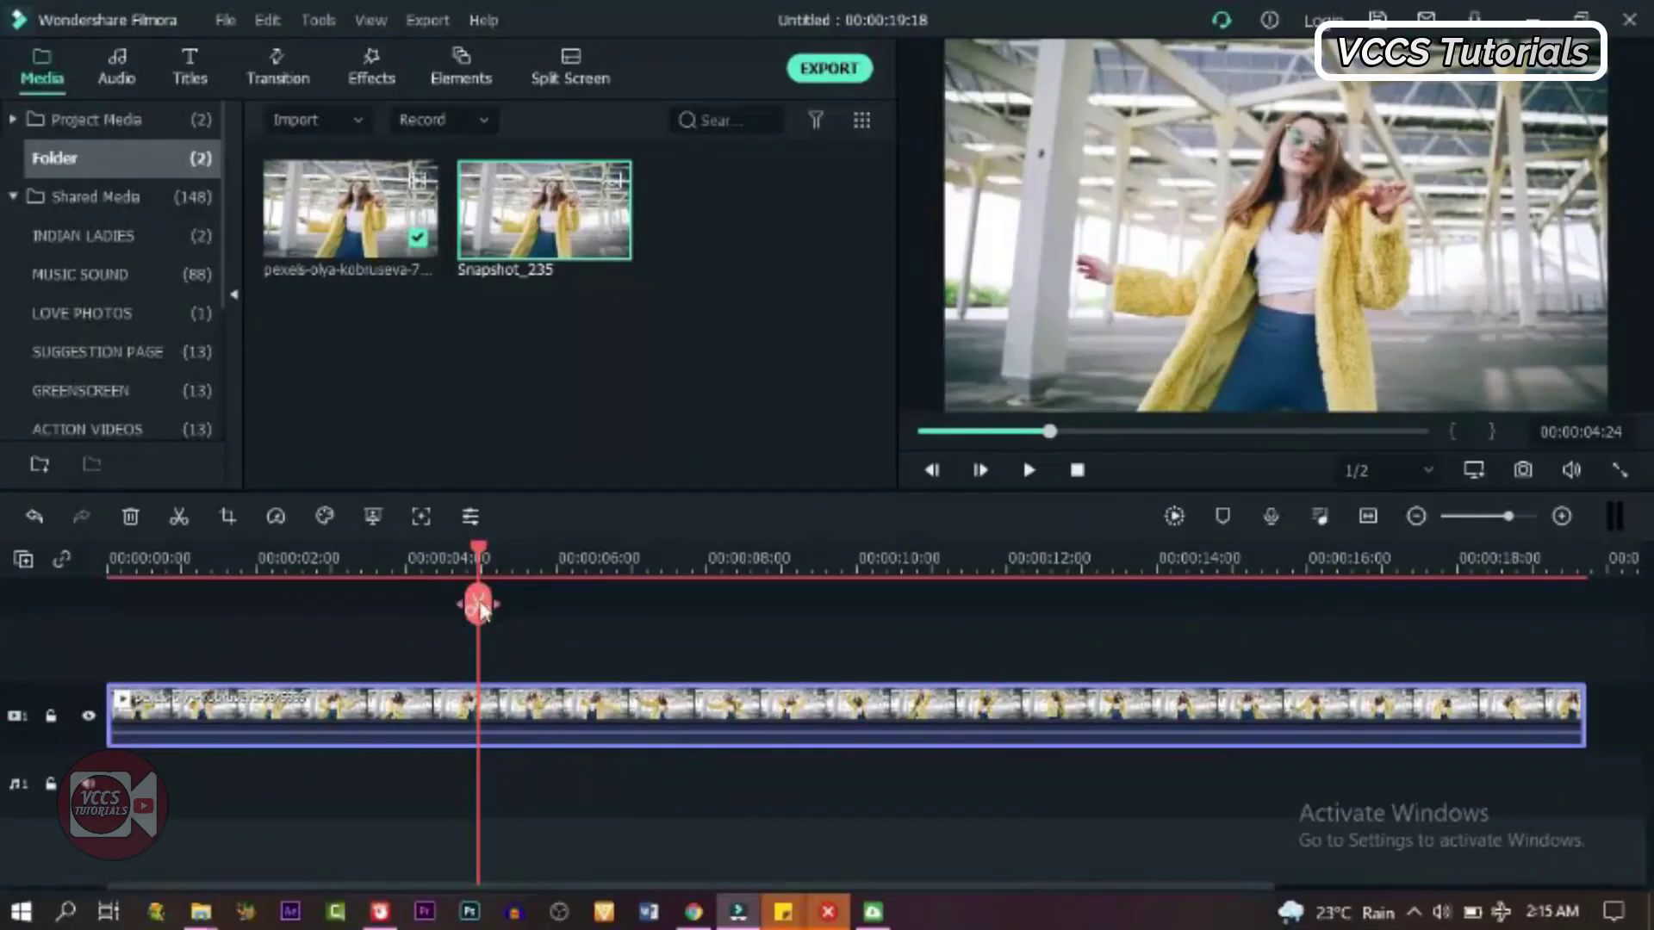
pyautogui.click(479, 606)
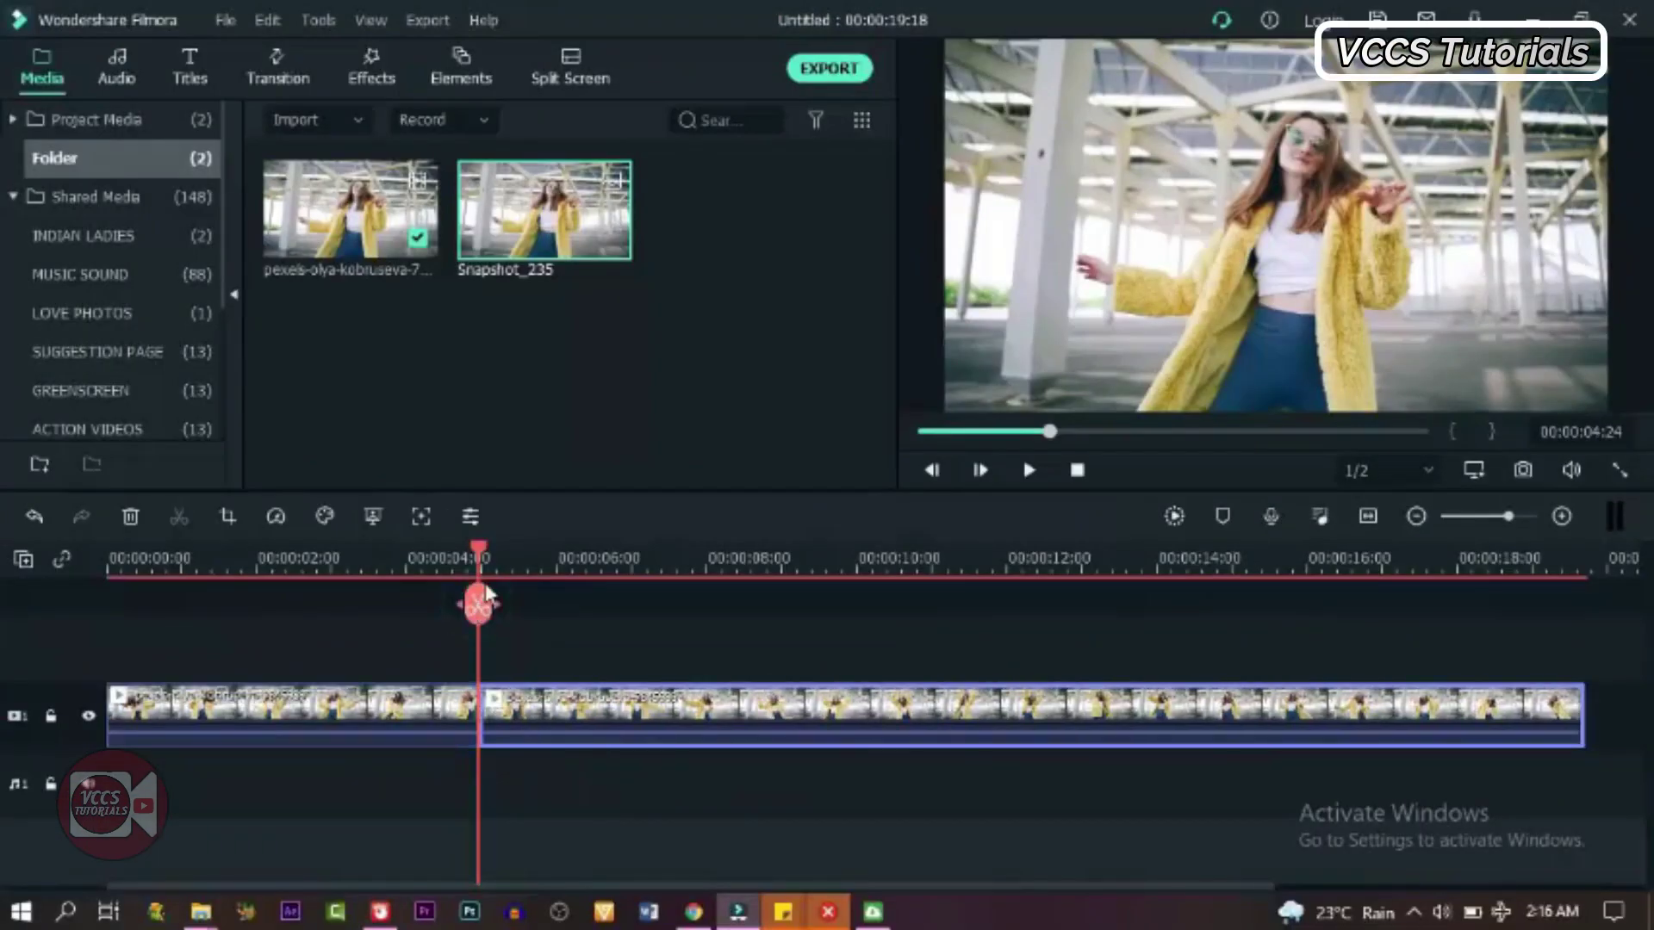
pyautogui.moveTo(479, 548); pyautogui.dragTo(515, 548)
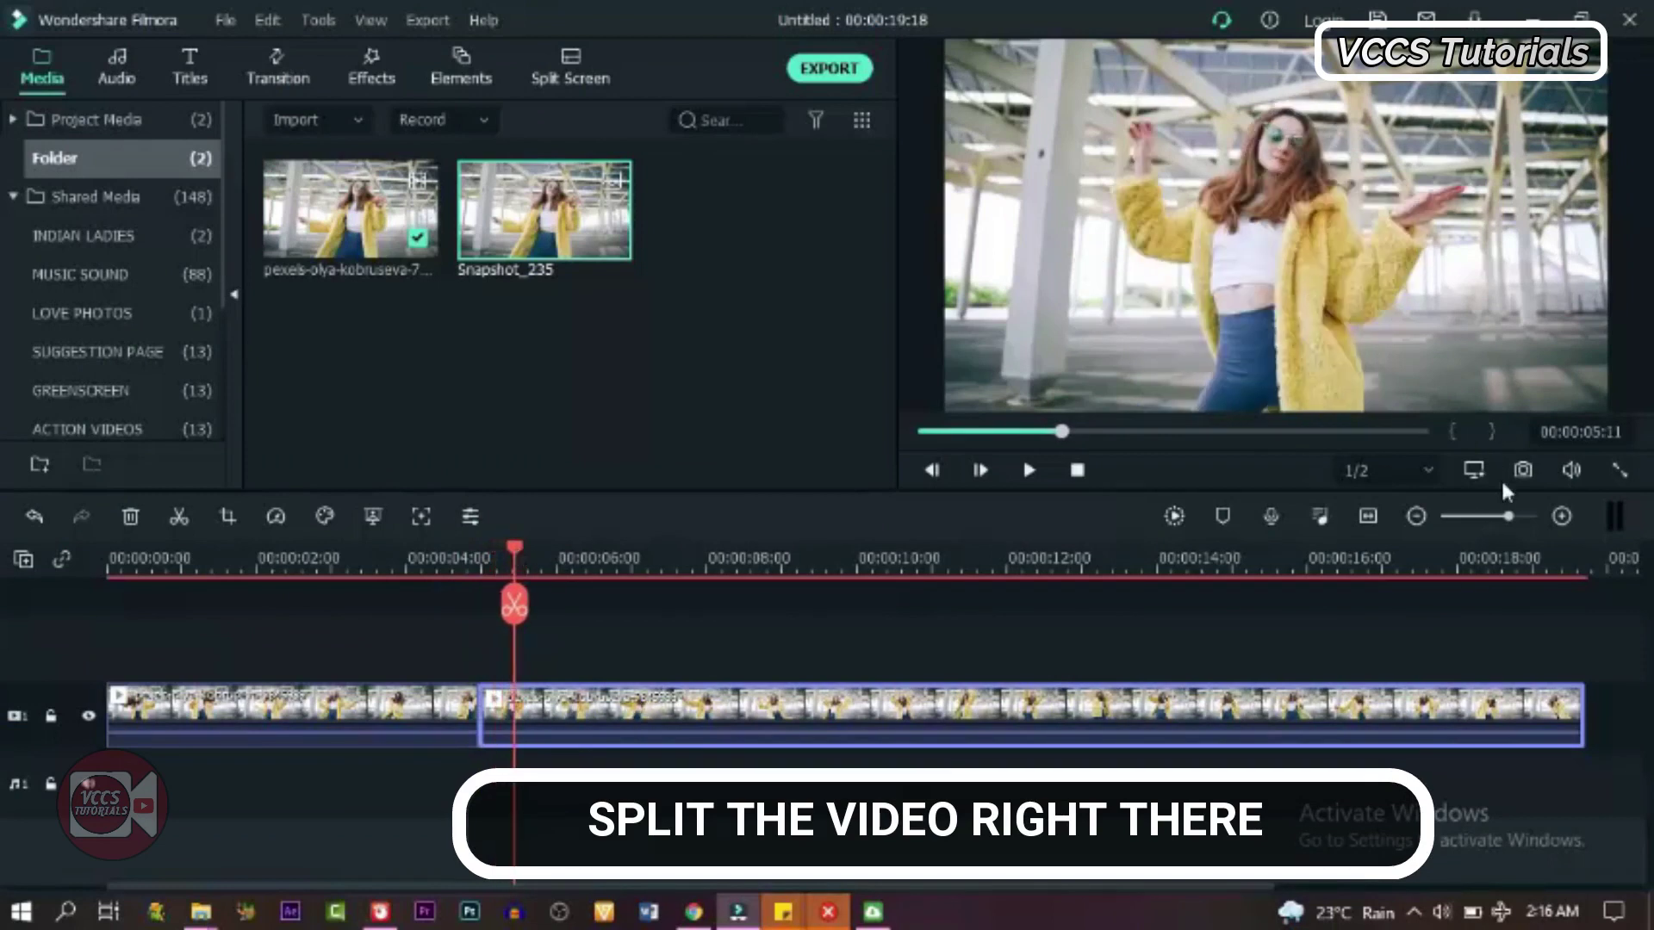
pyautogui.click(1525, 471)
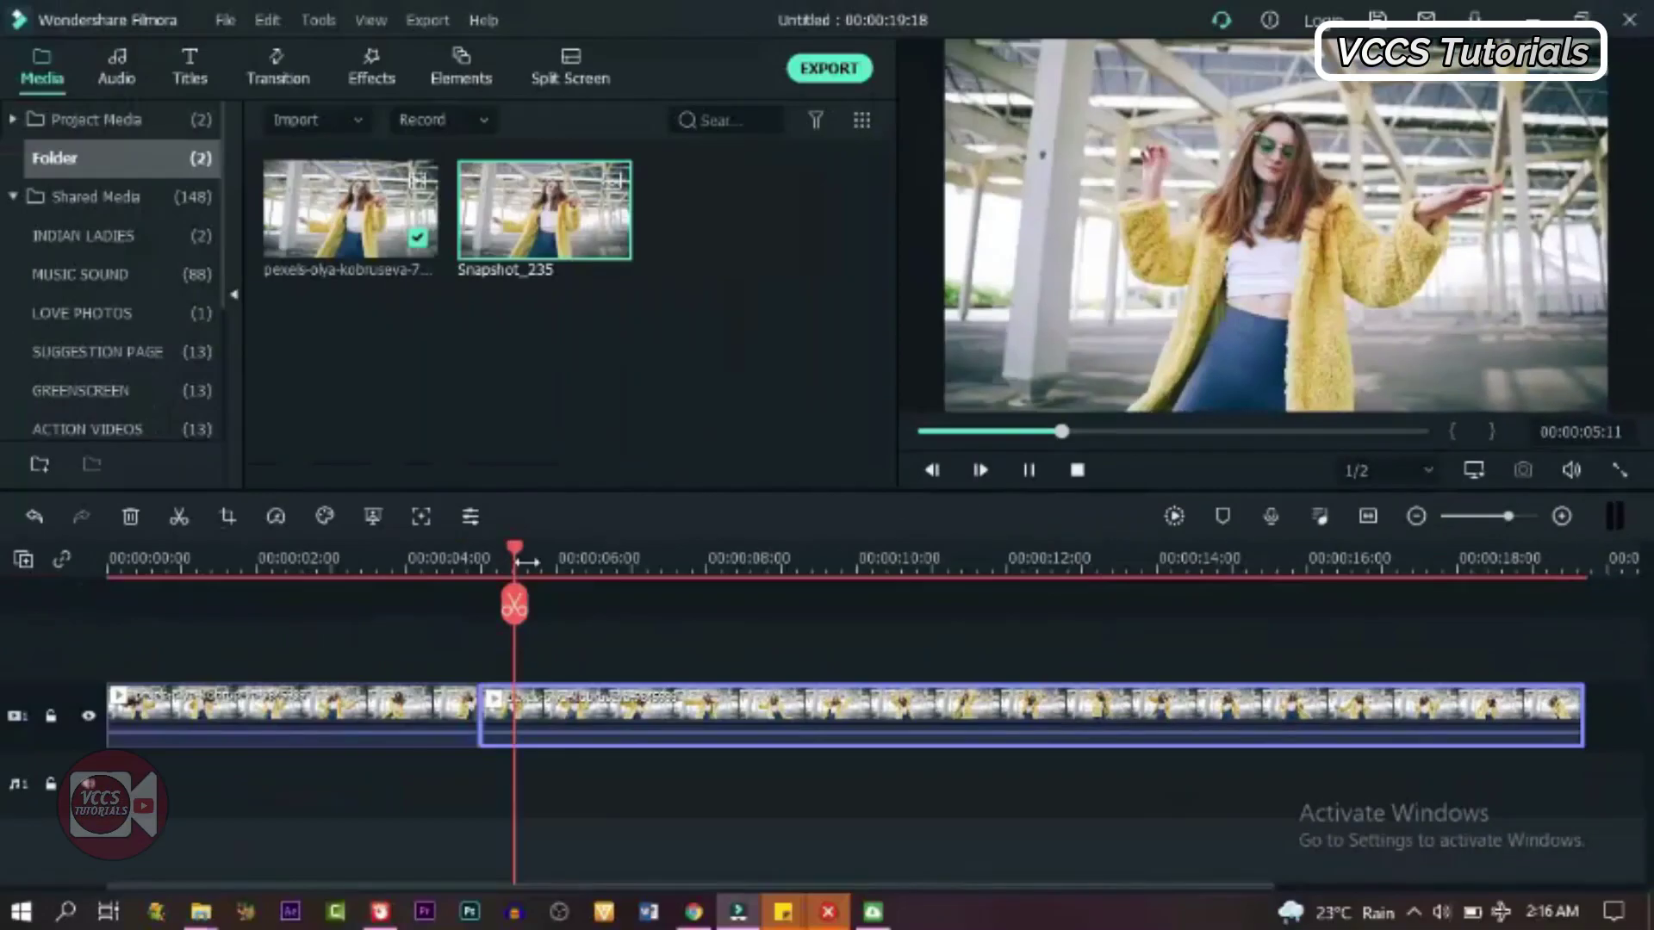
# Save snapshot stills of the dancer at about 7 seconds and the next pose
pyautogui.moveTo(514, 548); pyautogui.dragTo(638, 548)
pyautogui.click(660, 554)
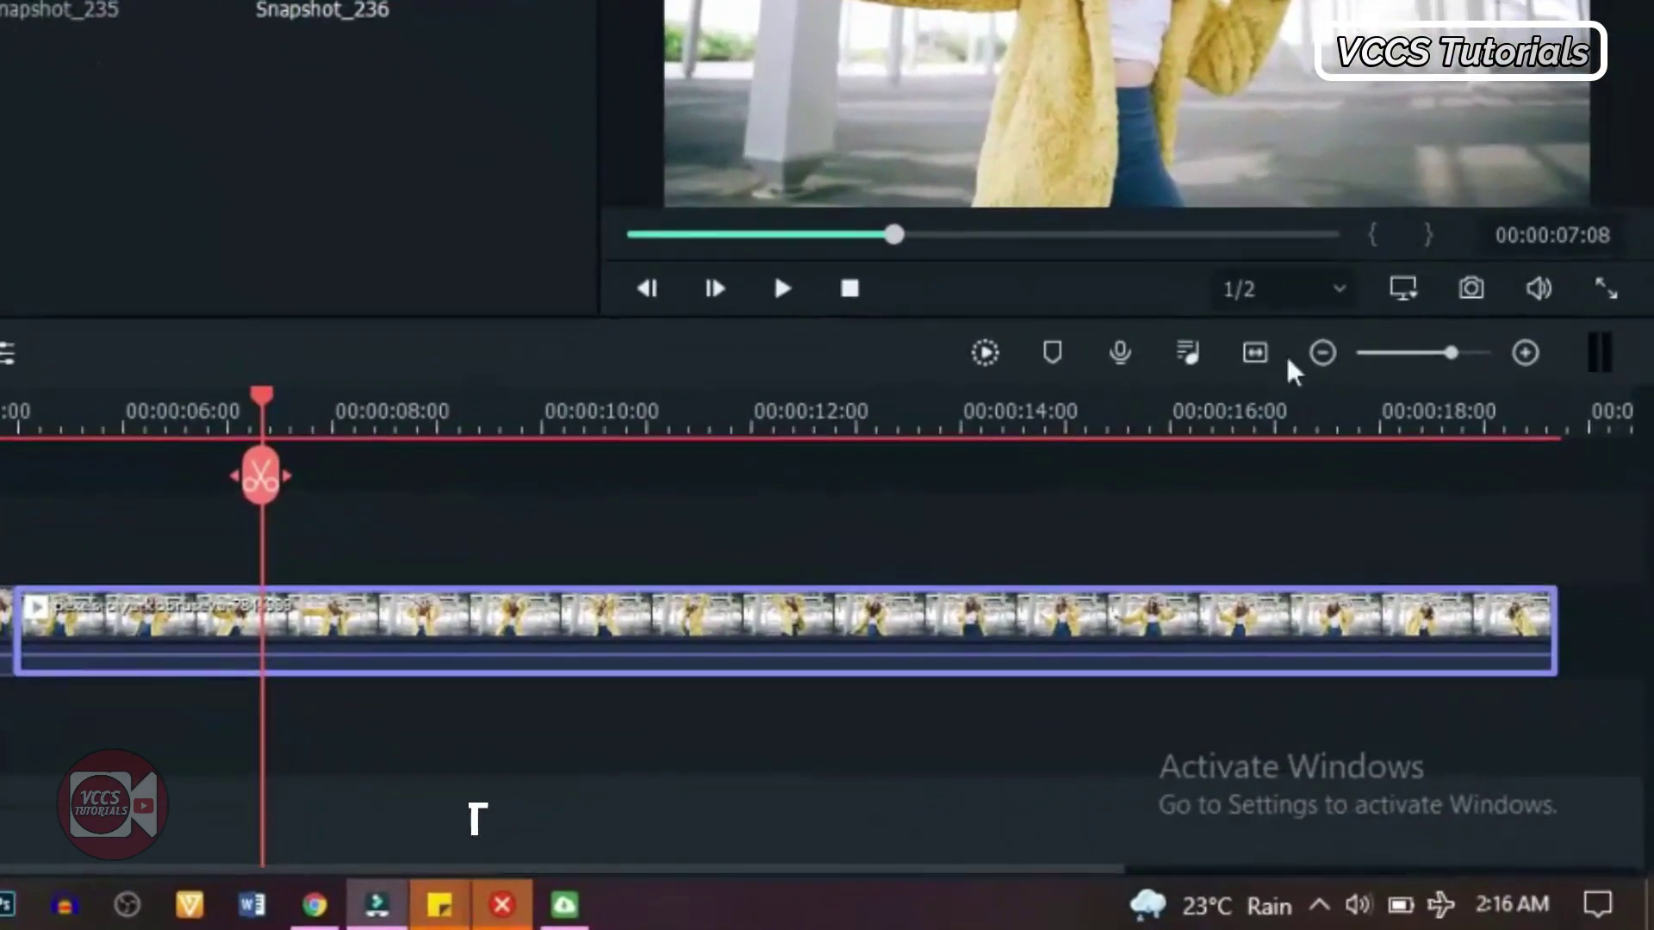
pyautogui.click(1472, 288)
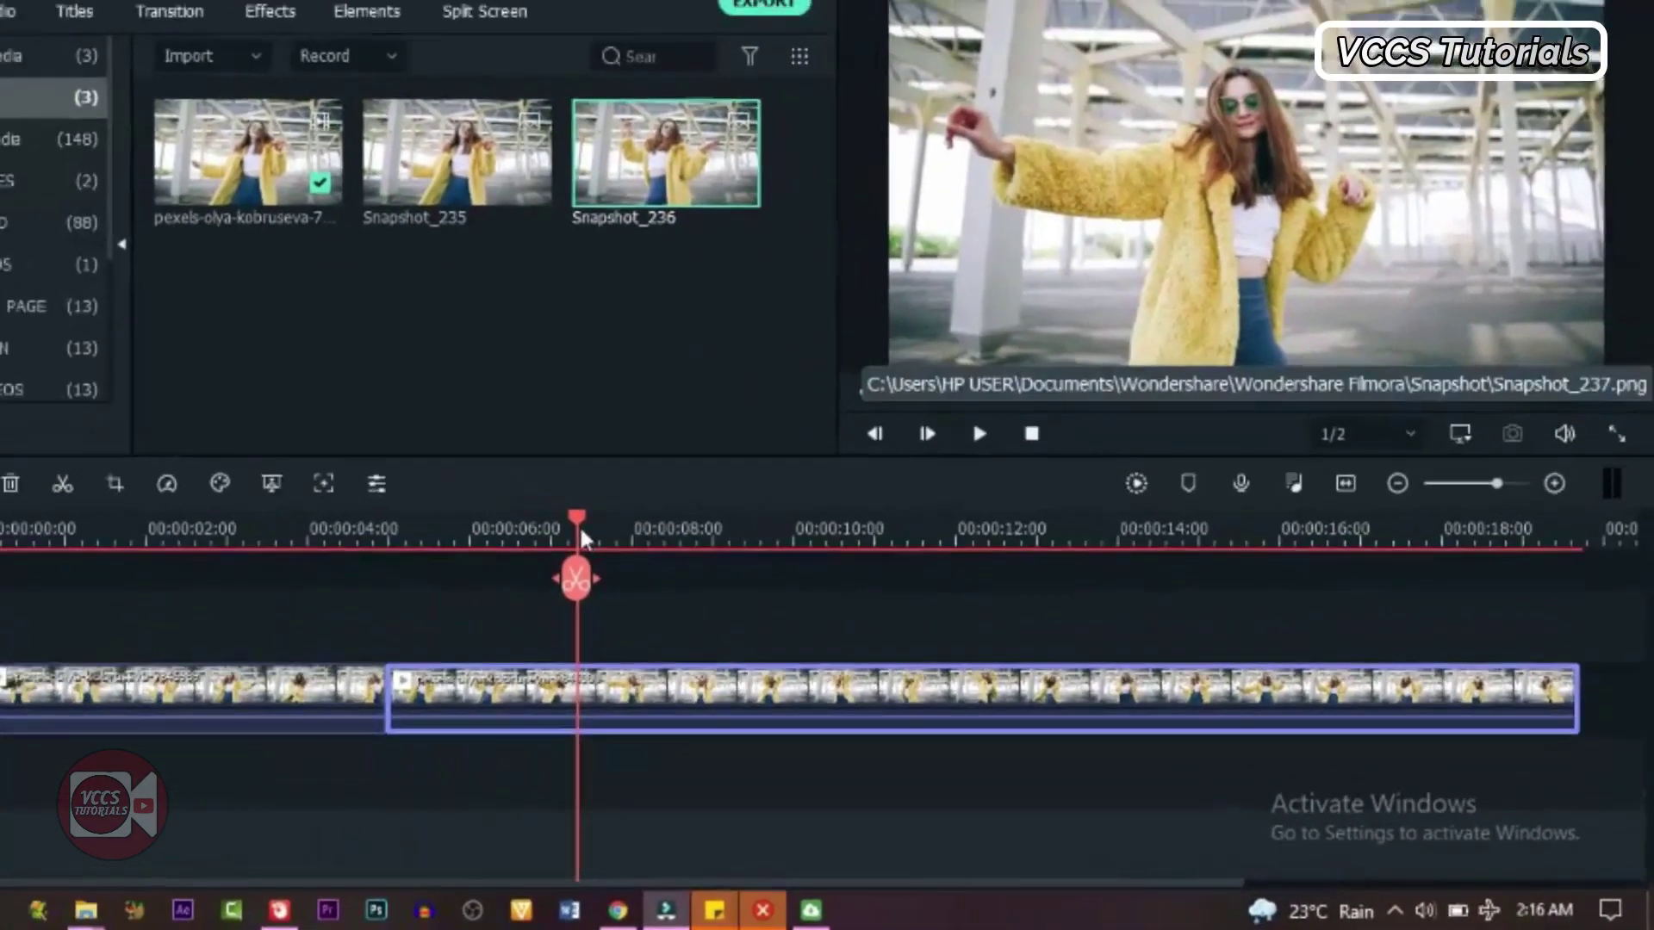
pyautogui.moveTo(660, 545); pyautogui.dragTo(714, 552)
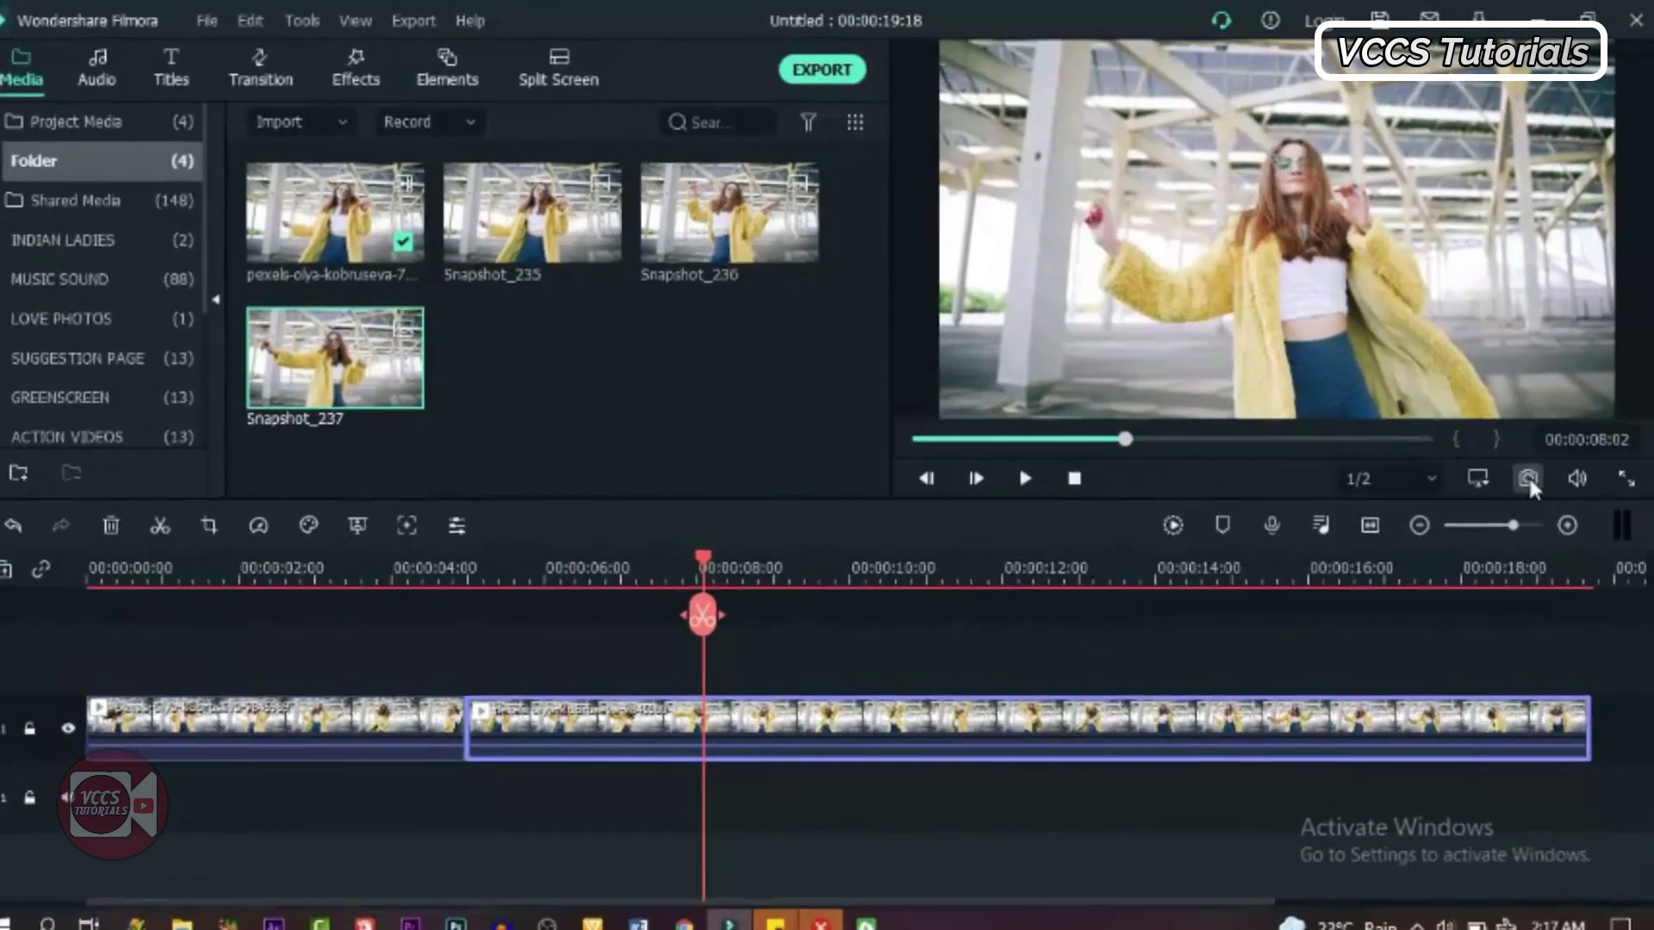
pyautogui.click(1523, 470)
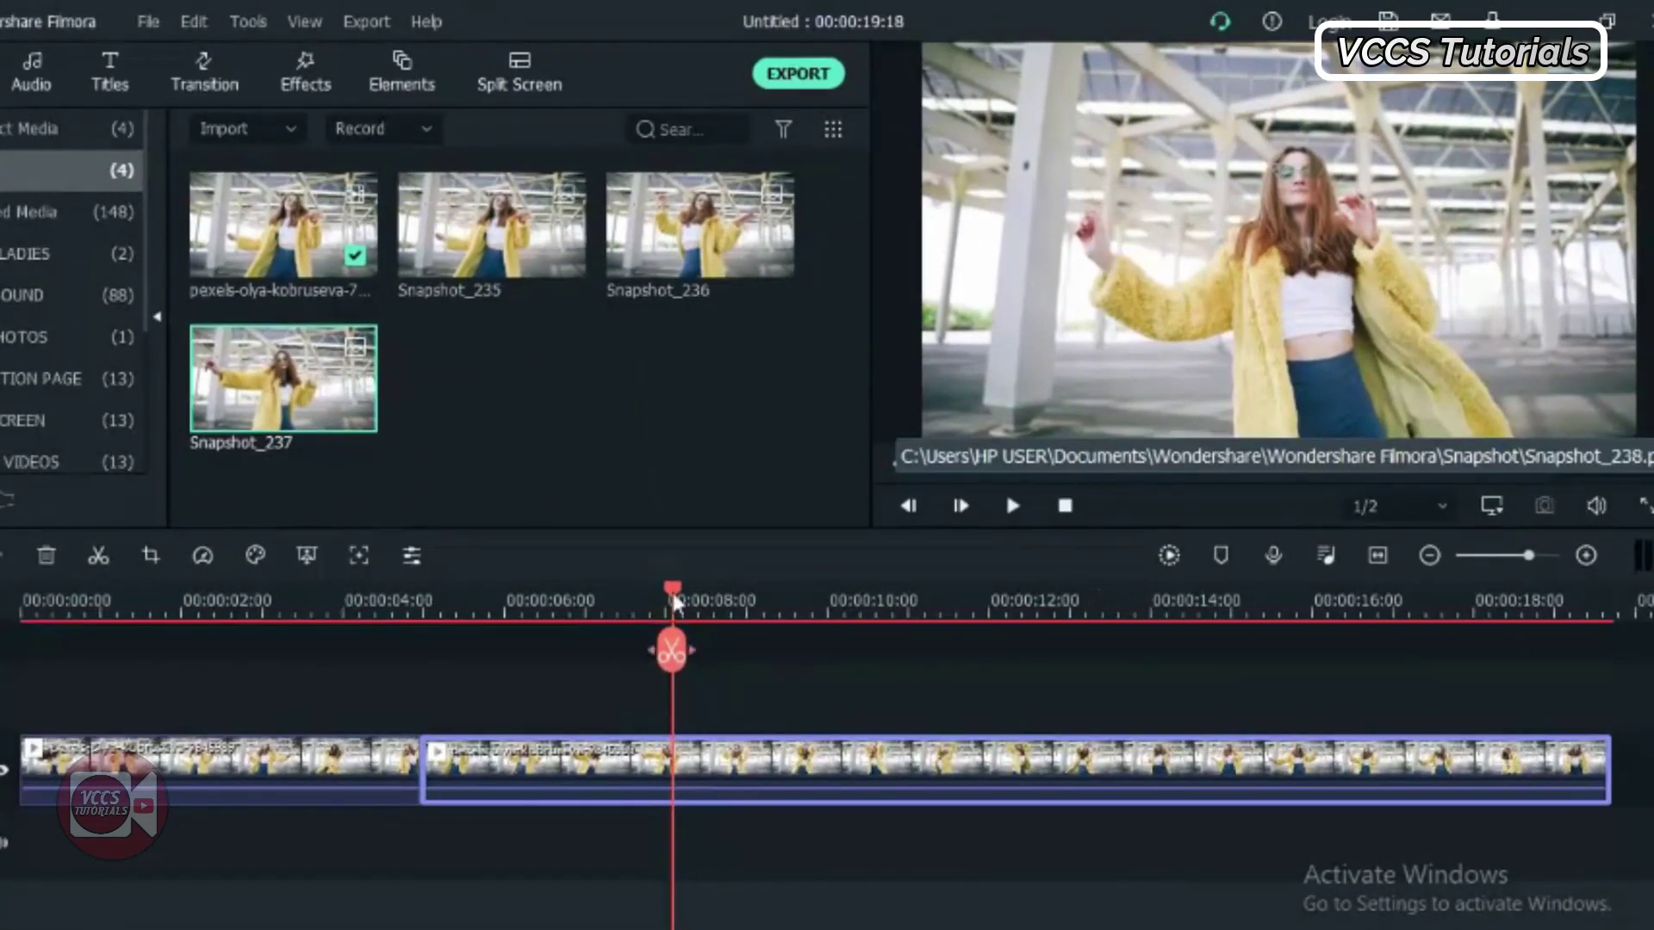
# Capture more stills from about 8 seconds onward, ending with a Ctrl+Alt+S snapshot near 9.5 seconds
pyautogui.moveTo(671, 589); pyautogui.dragTo(736, 601)
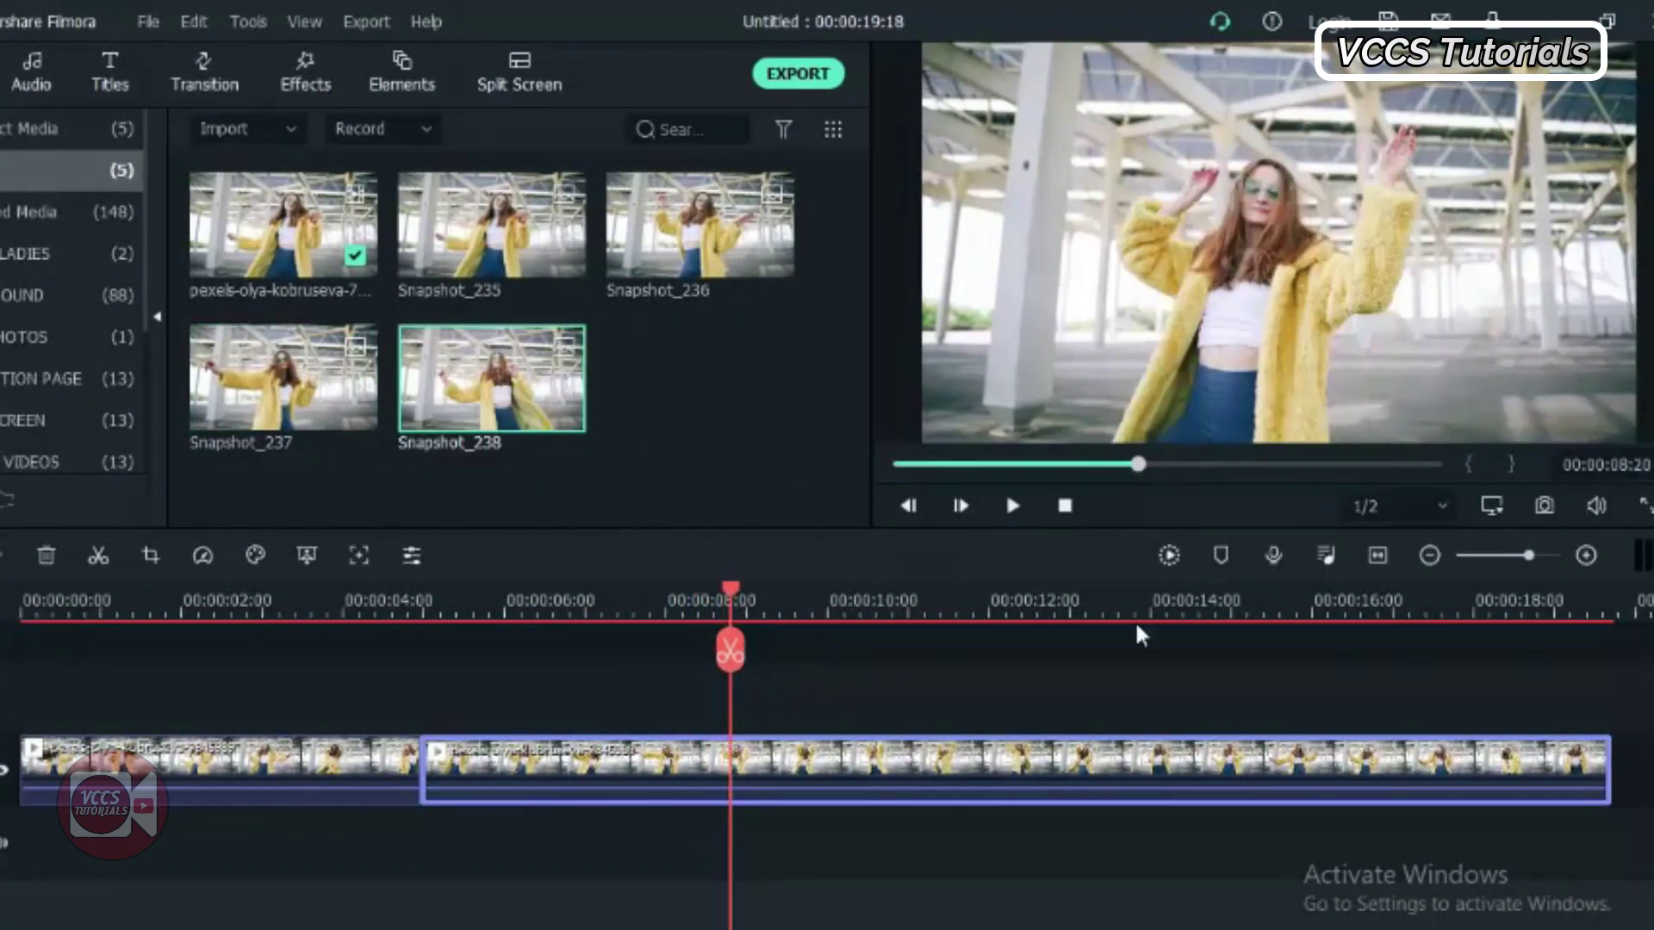
pyautogui.click(1545, 509)
pyautogui.moveTo(731, 594); pyautogui.dragTo(789, 593)
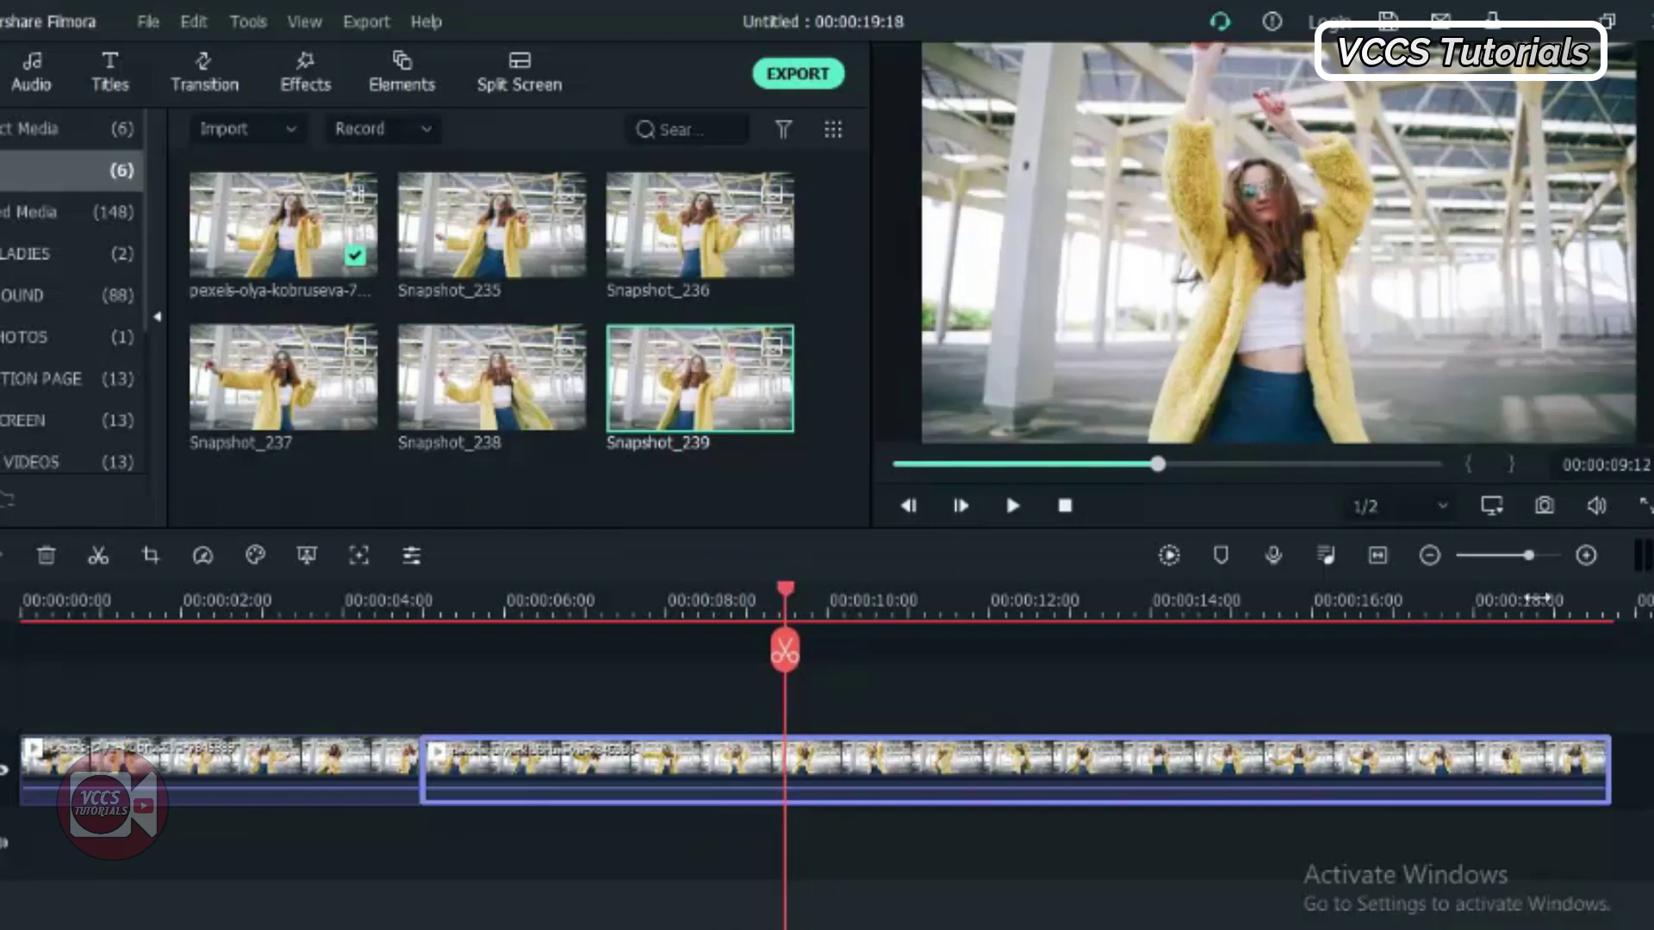
pyautogui.click(1545, 507)
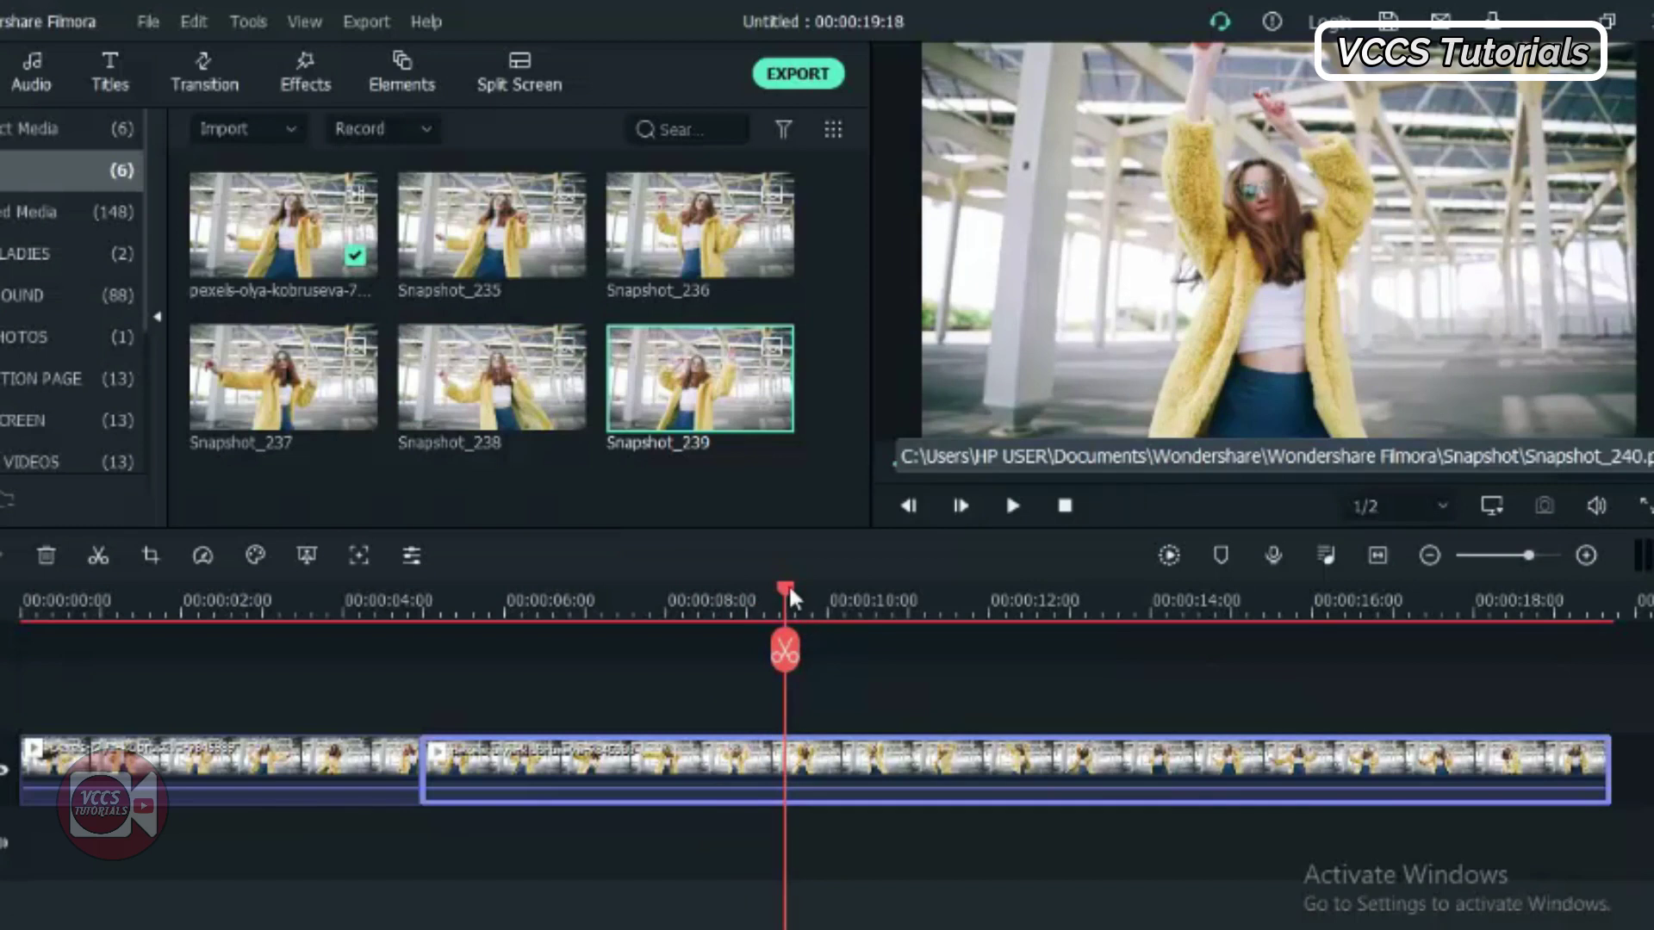
pyautogui.moveTo(790, 597); pyautogui.dragTo(1130, 555)
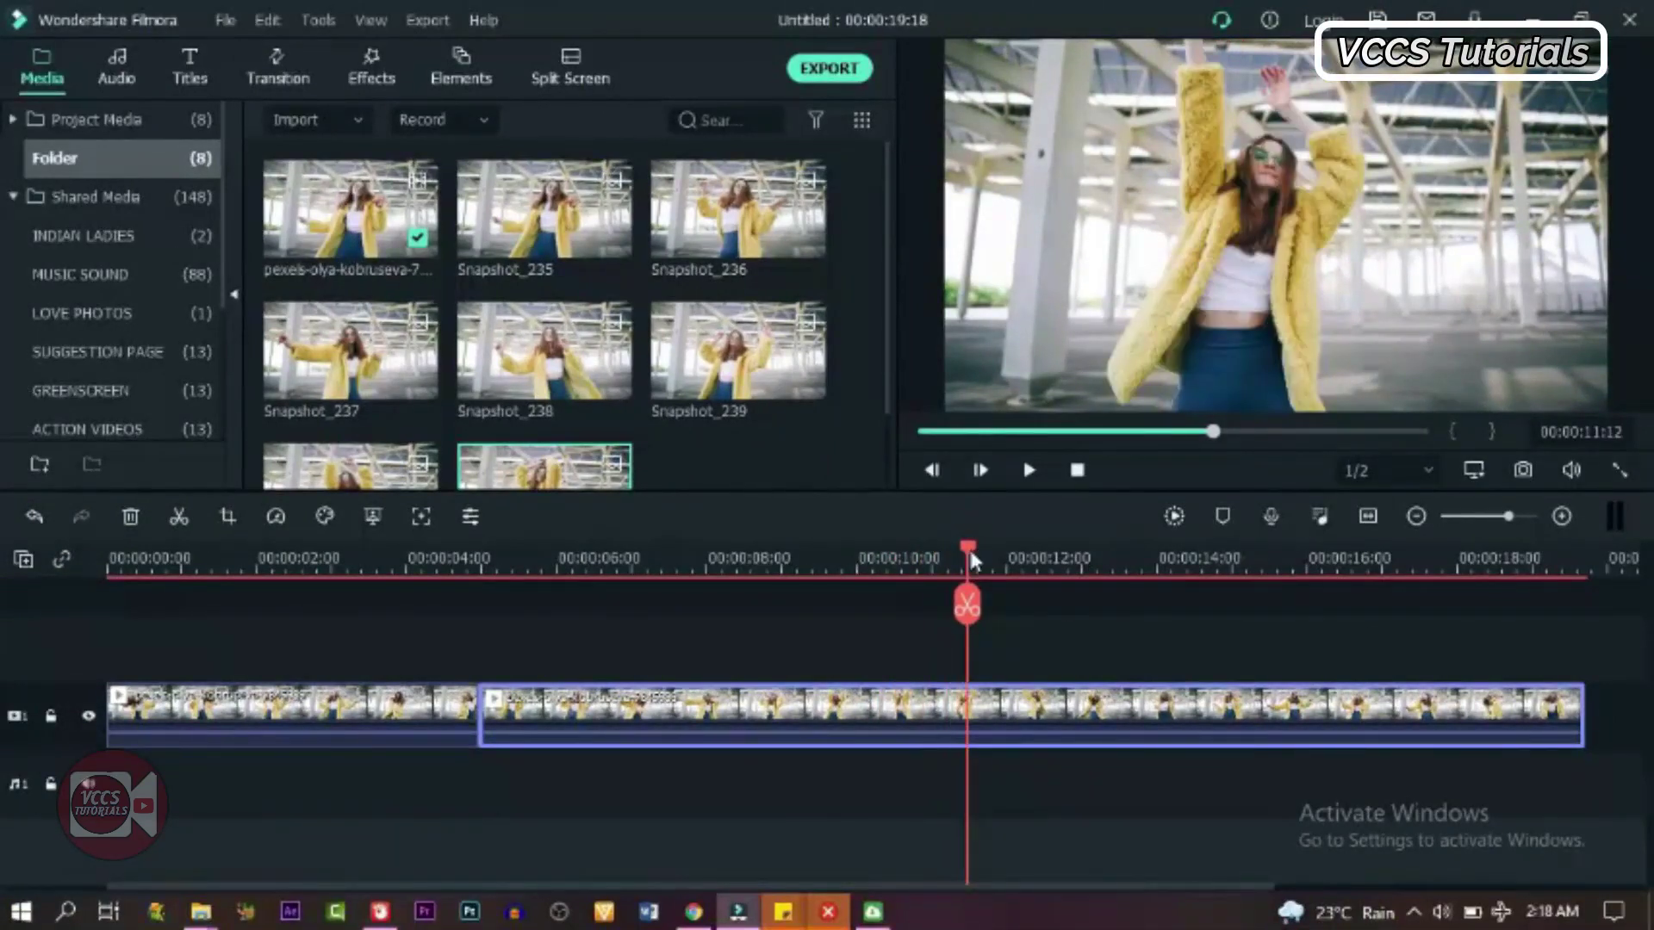
pyautogui.hotkey('ctrl', 'alt', 's')
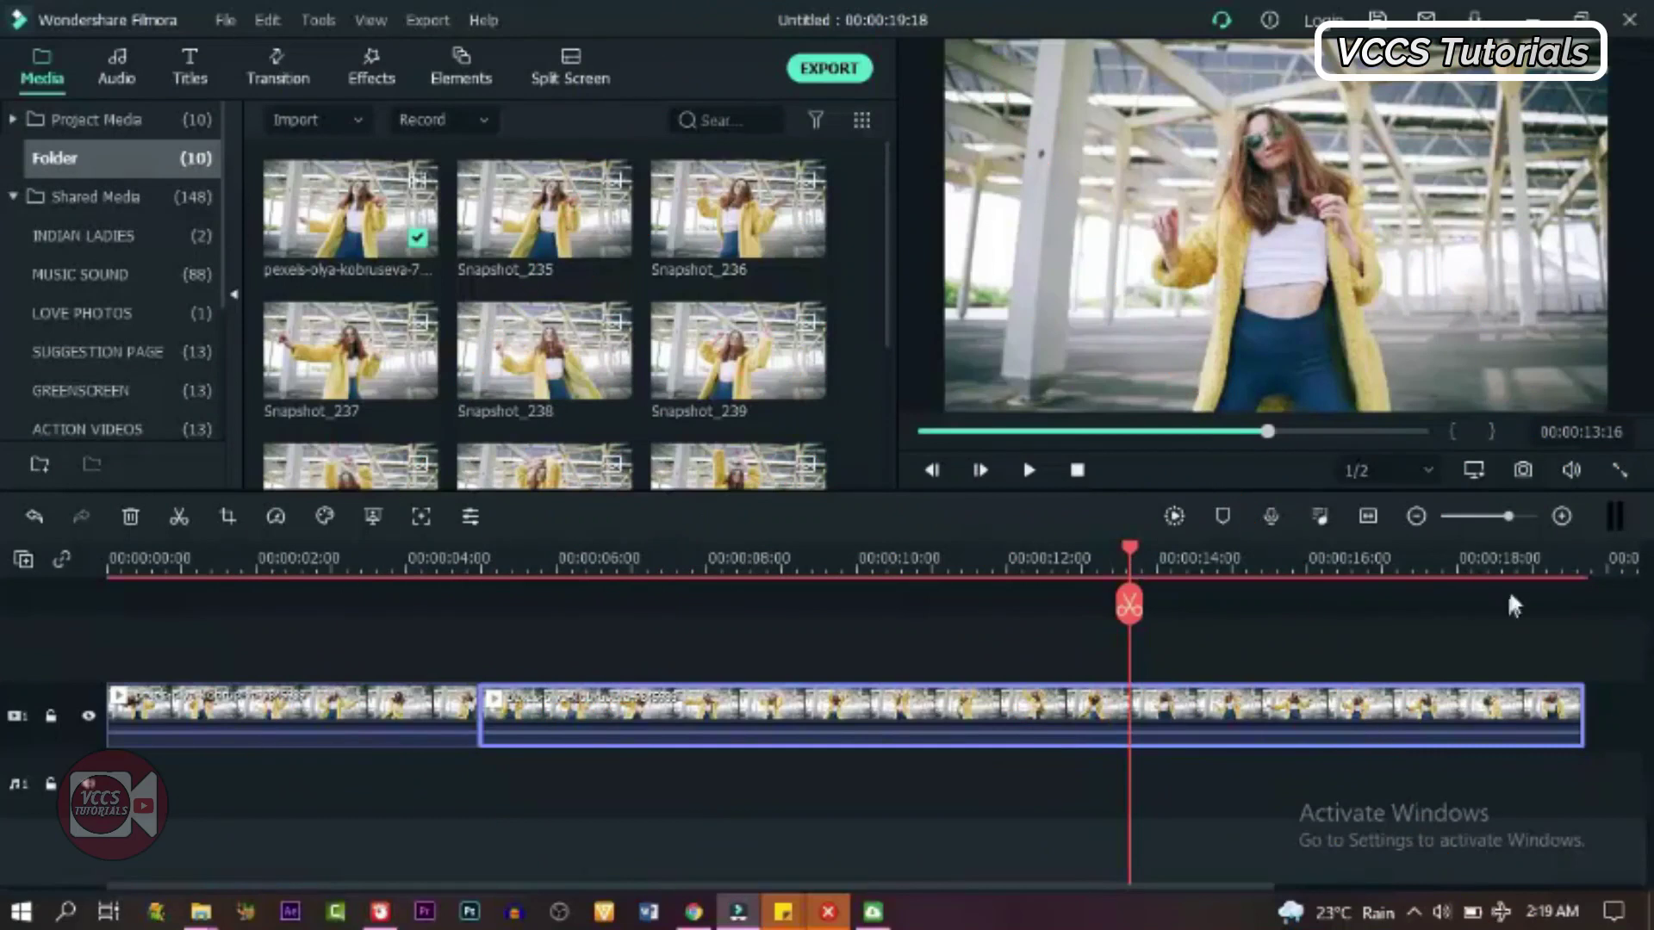
# Save a final still and split the dance clip at 00:00:13:16
pyautogui.click(1523, 470)
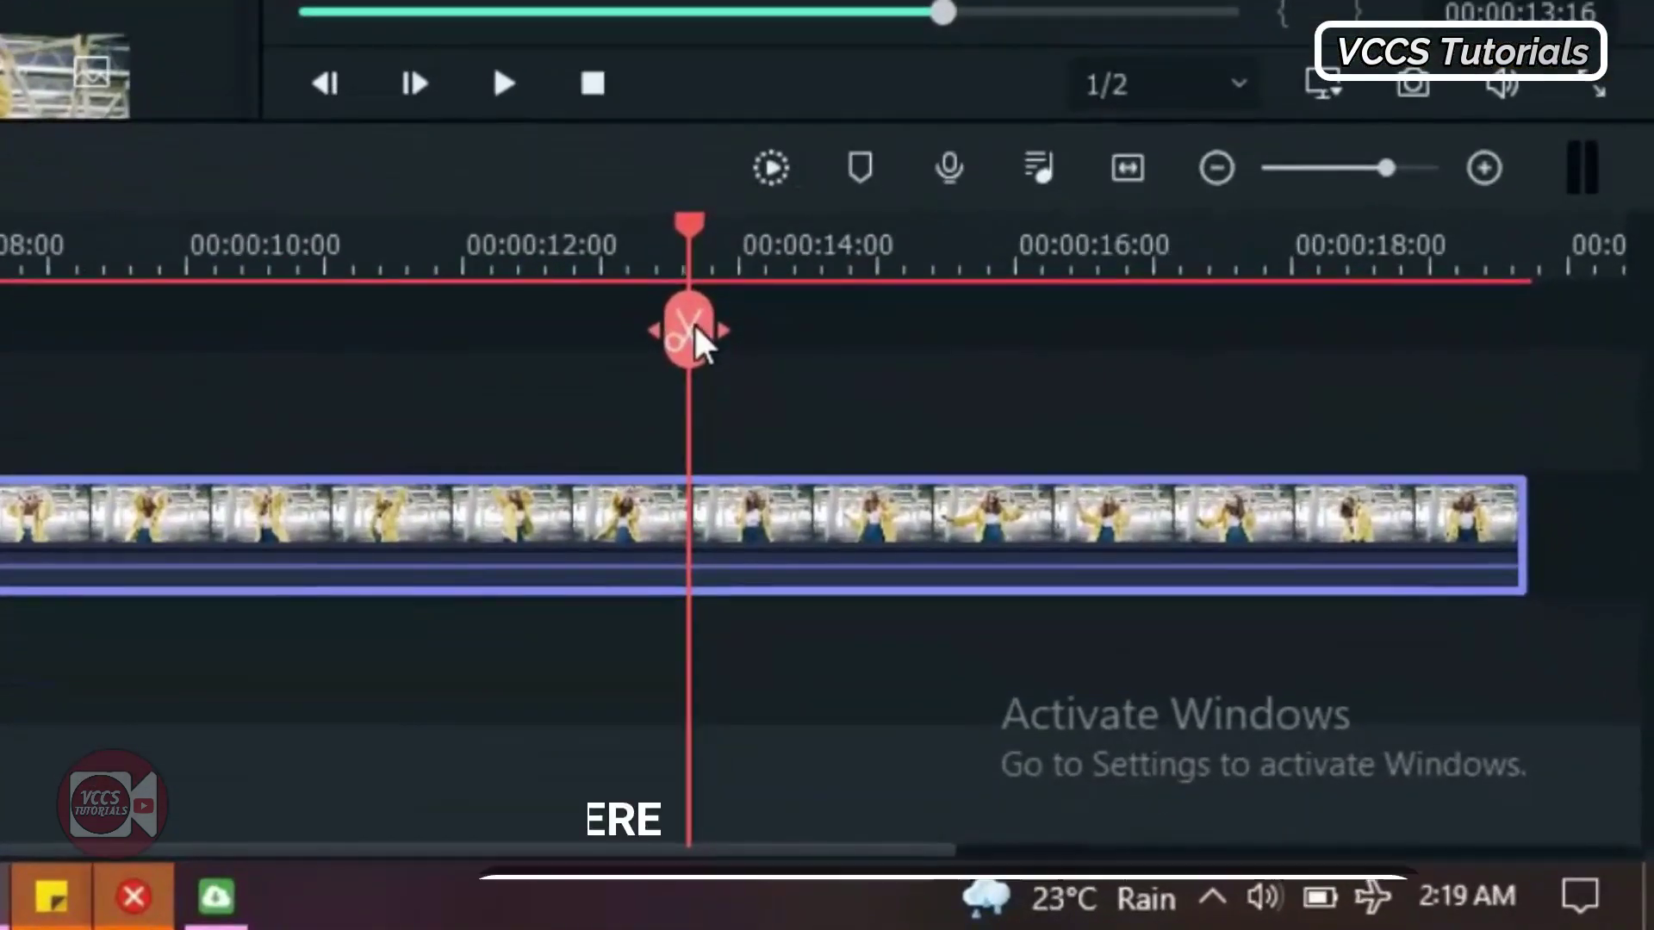
pyautogui.click(1132, 606)
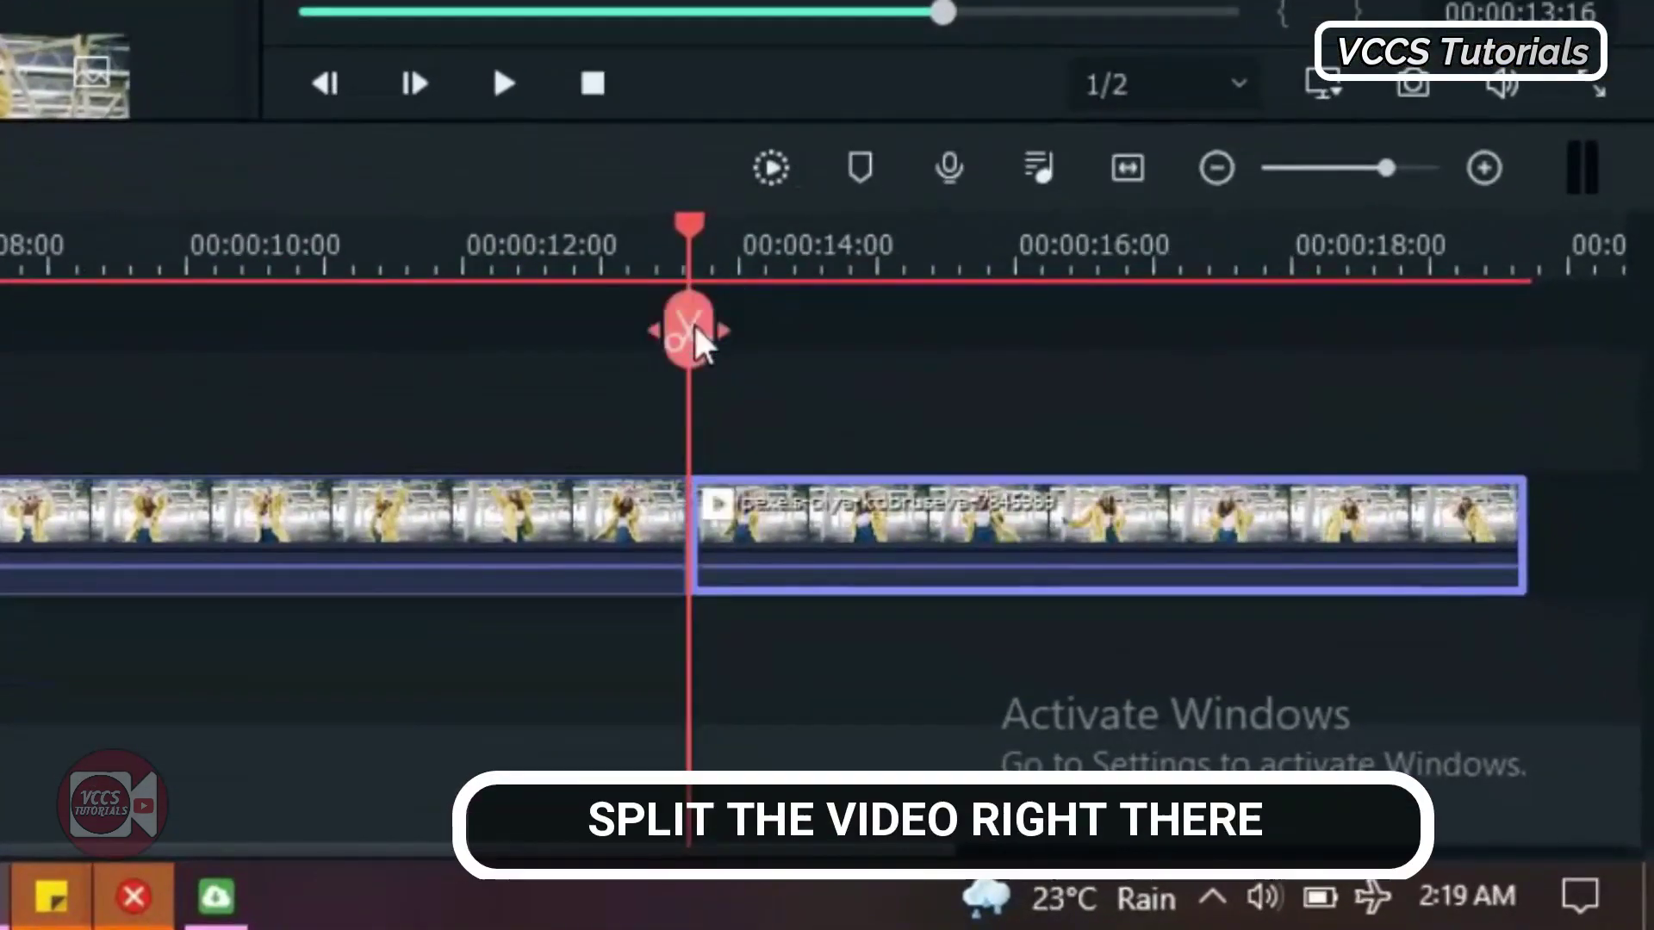
pyautogui.moveTo(676, 226)
pyautogui.mouseDown()
pyautogui.moveTo(634, 251)
pyautogui.moveTo(655, 246)
pyautogui.mouseUp()
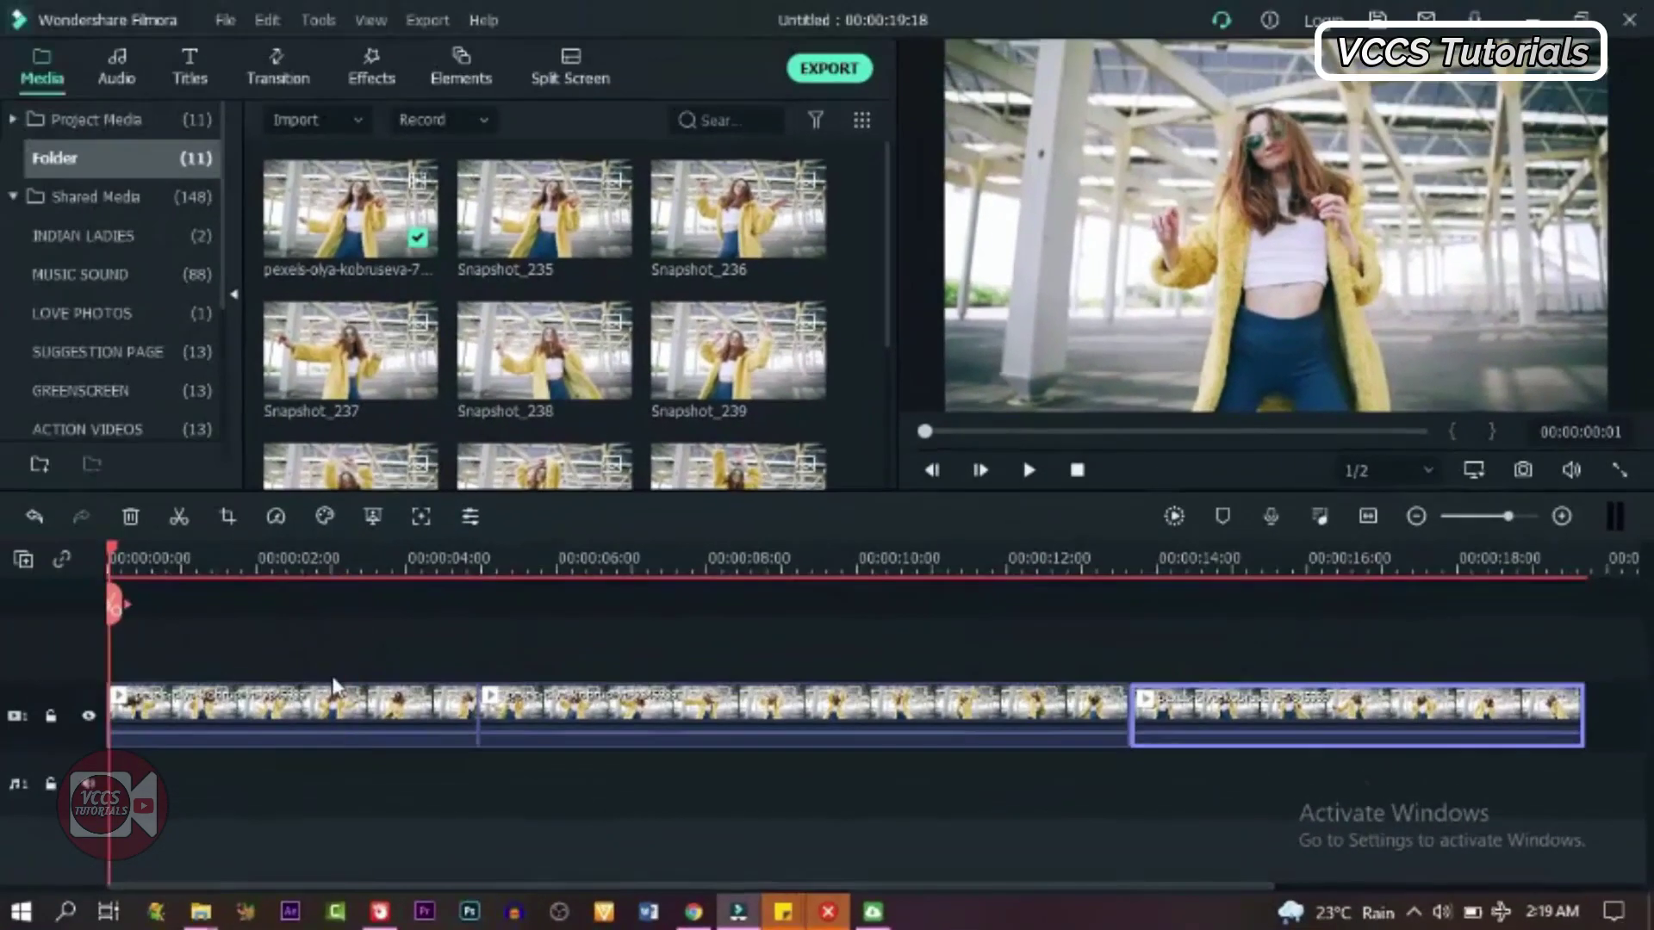
pyautogui.click(923, 558)
pyautogui.moveTo(922, 558); pyautogui.dragTo(288, 759)
# Select the middle clip section, open its settings and confirm with OK
pyautogui.click(646, 704)
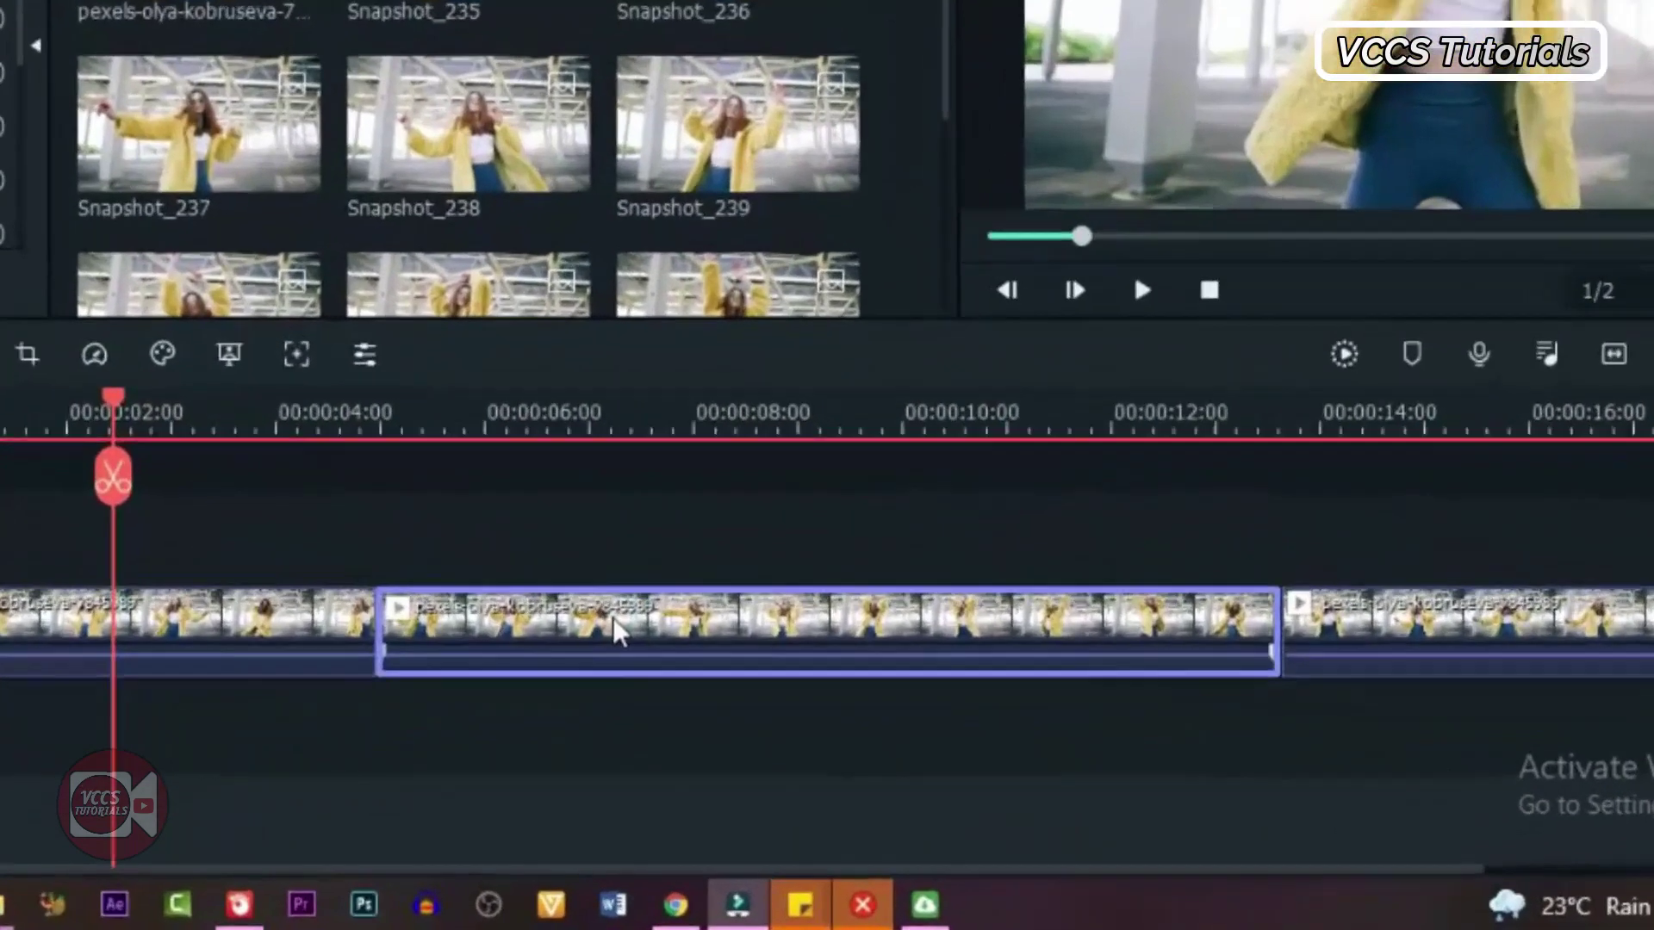
pyautogui.doubleClick(613, 621)
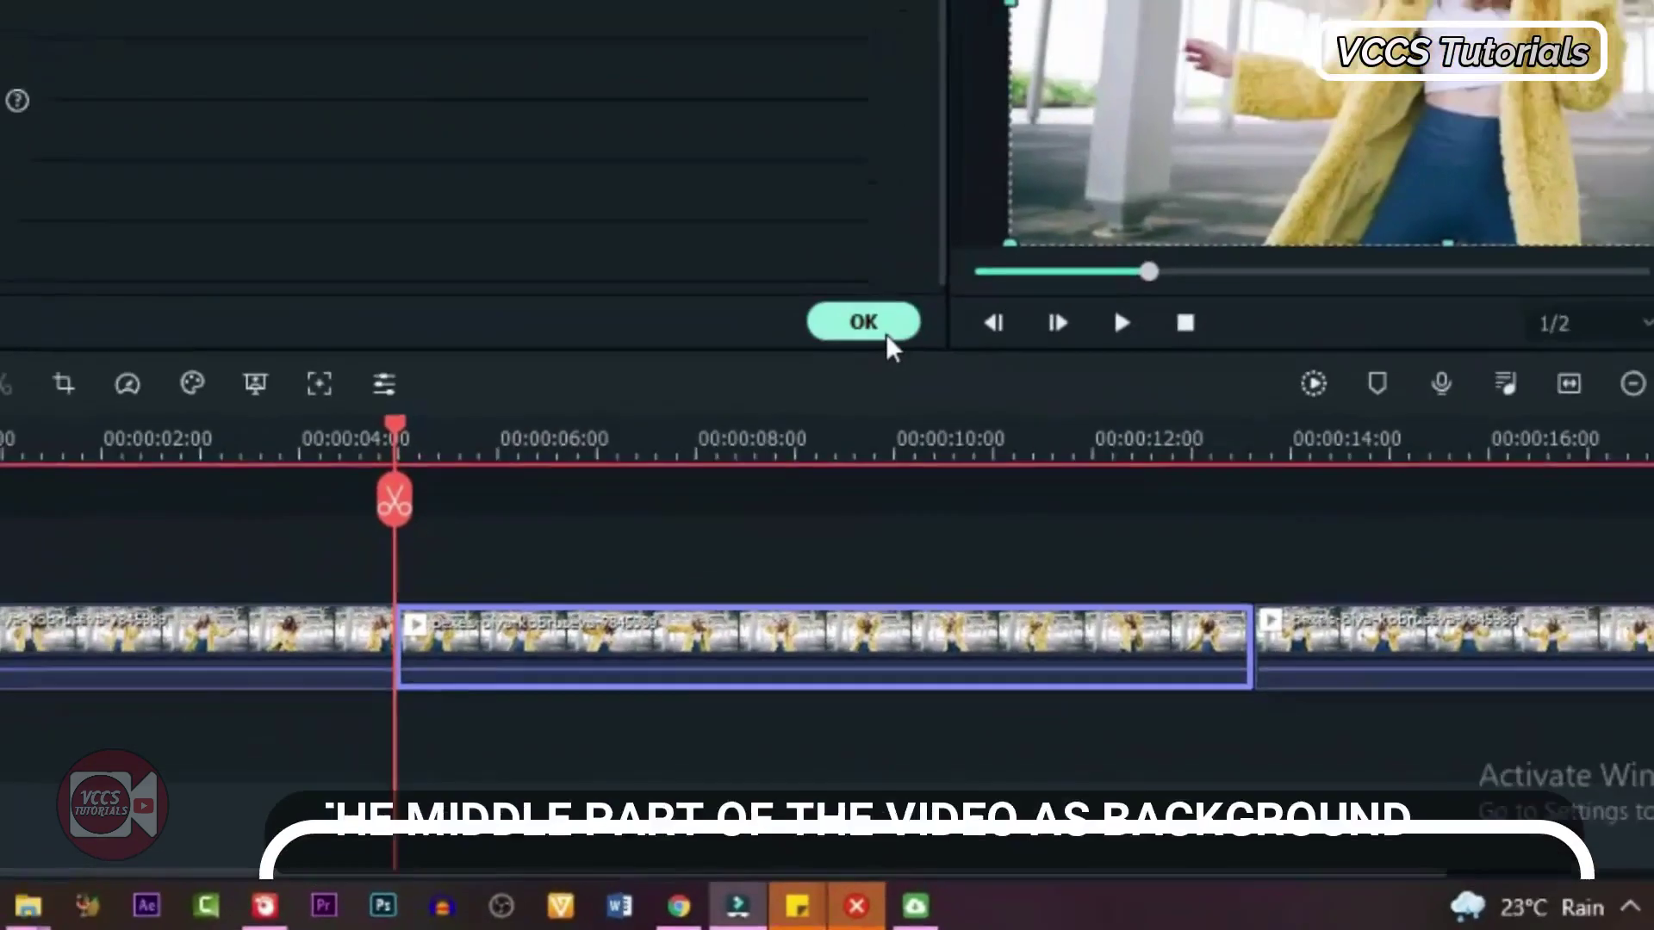
pyautogui.click(893, 173)
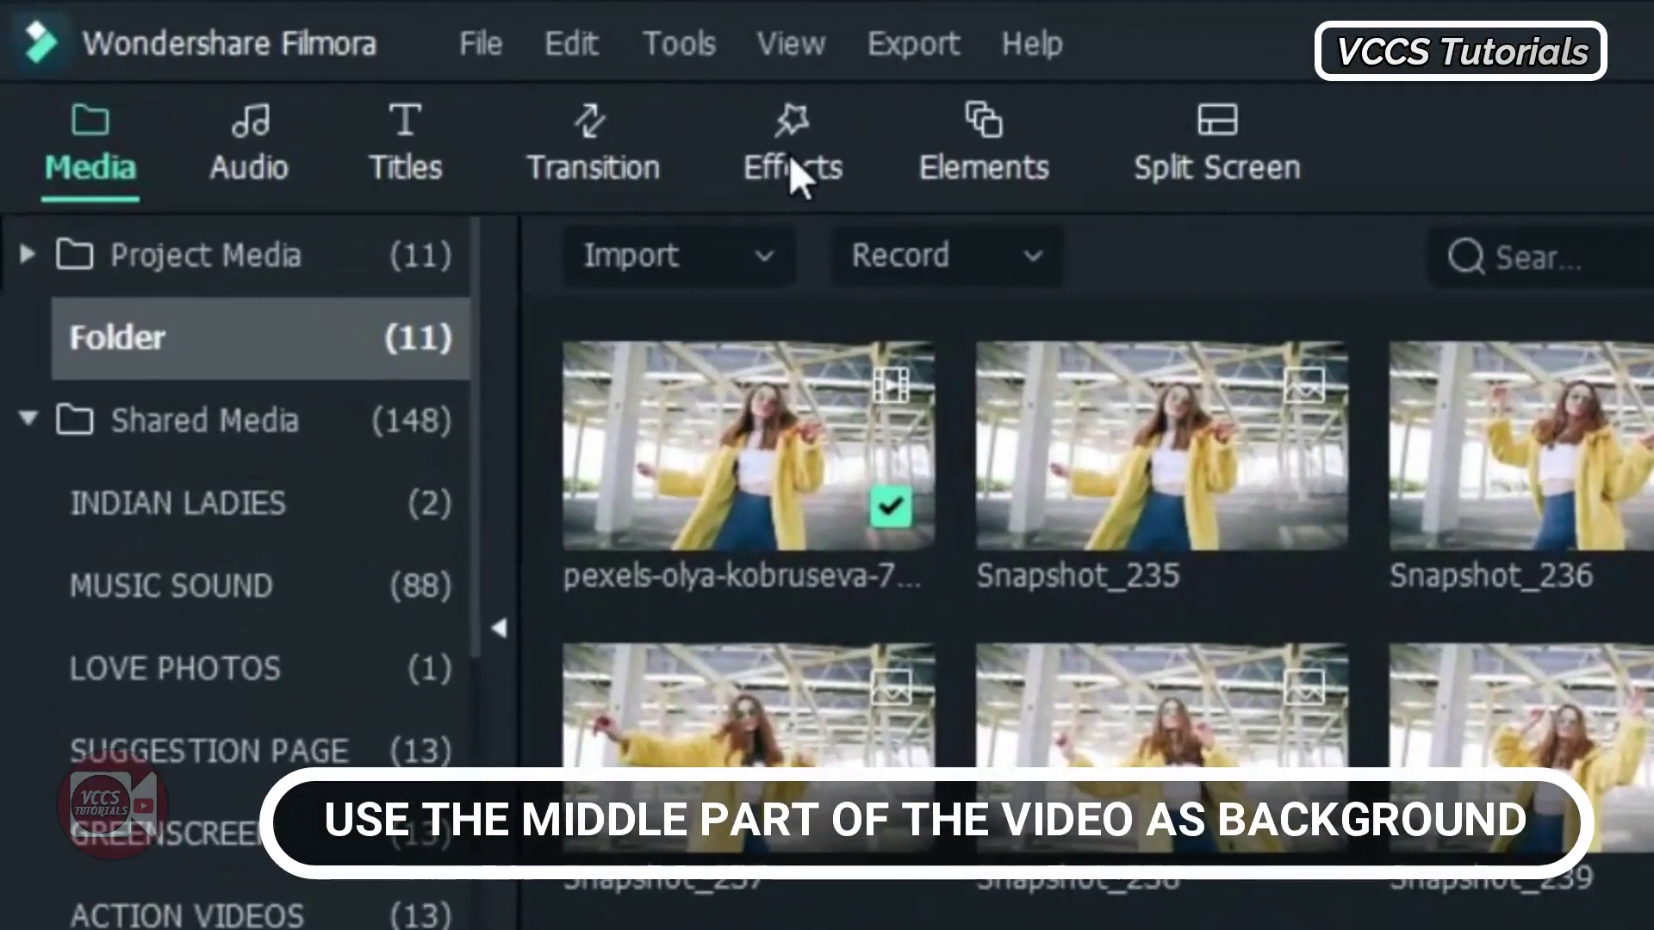
# Apply Square Blur, found by searching 'sq', to the middle clip and raise its Size to 15
pyautogui.click(369, 72)
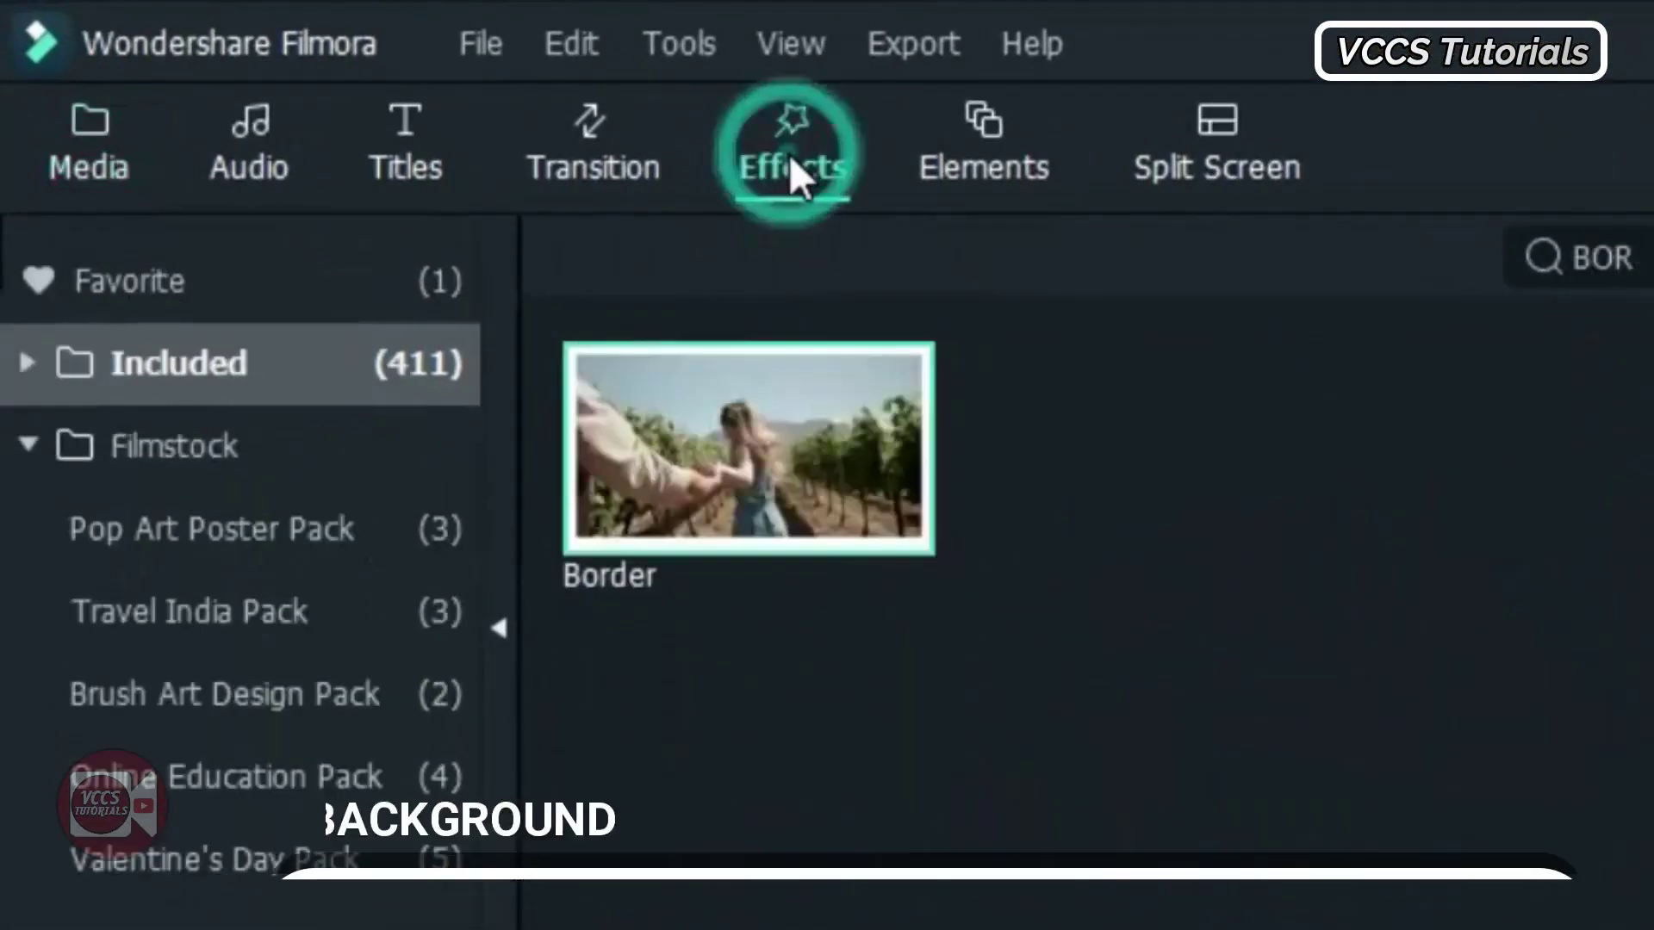
pyautogui.click(1637, 257)
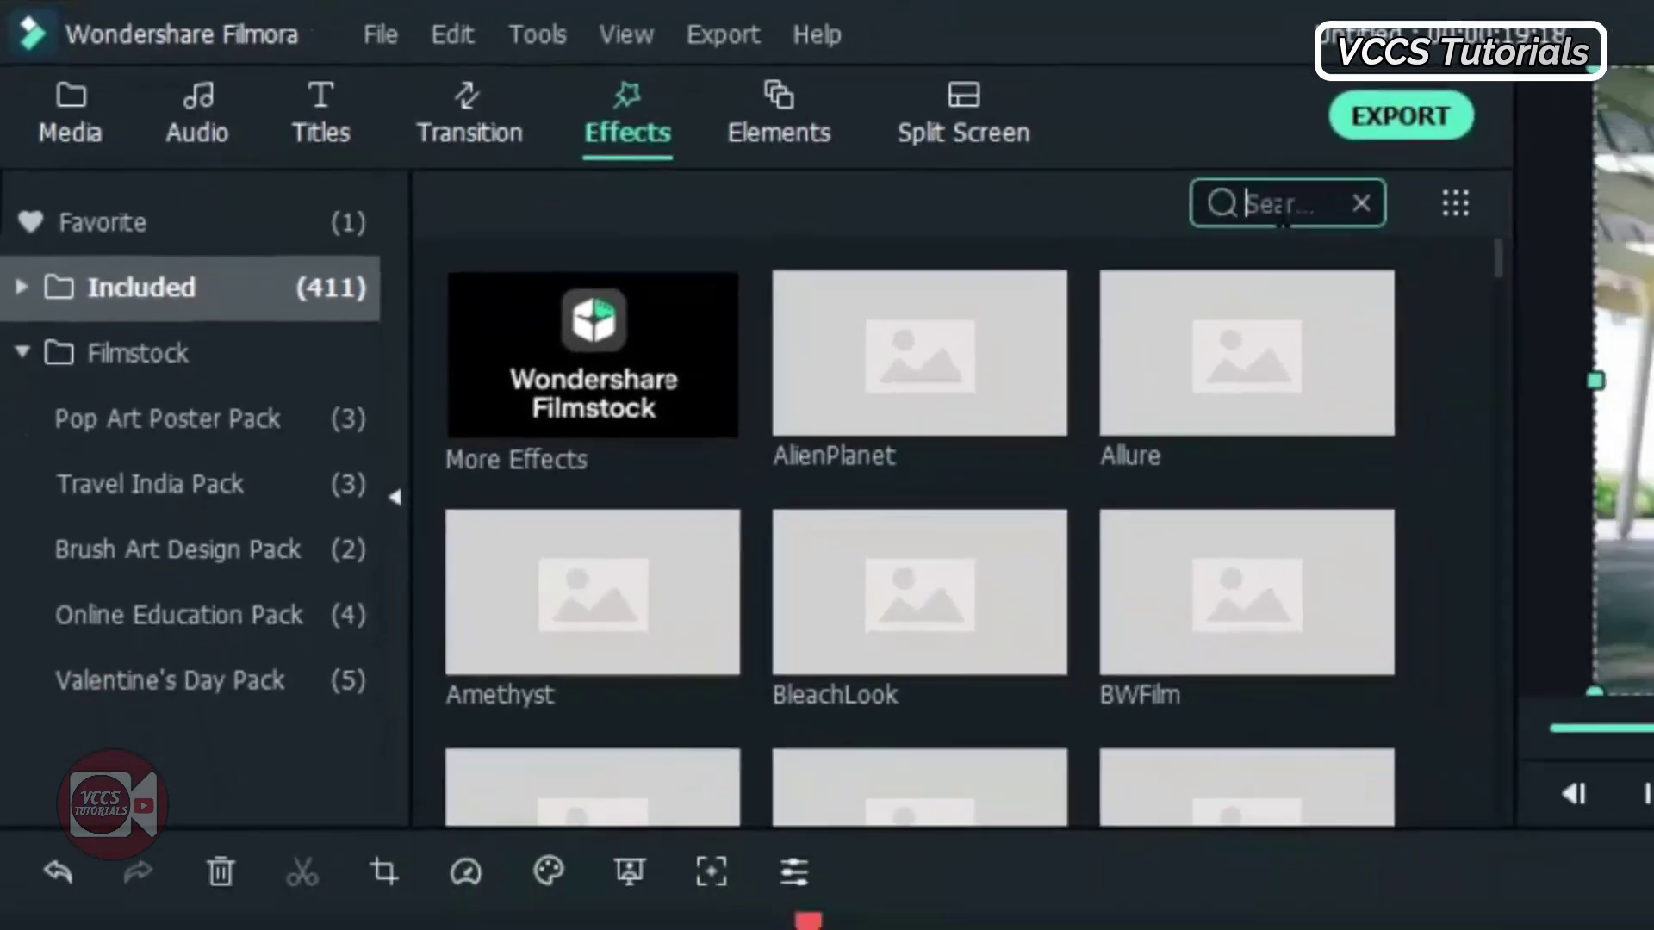
pyautogui.write('sq')
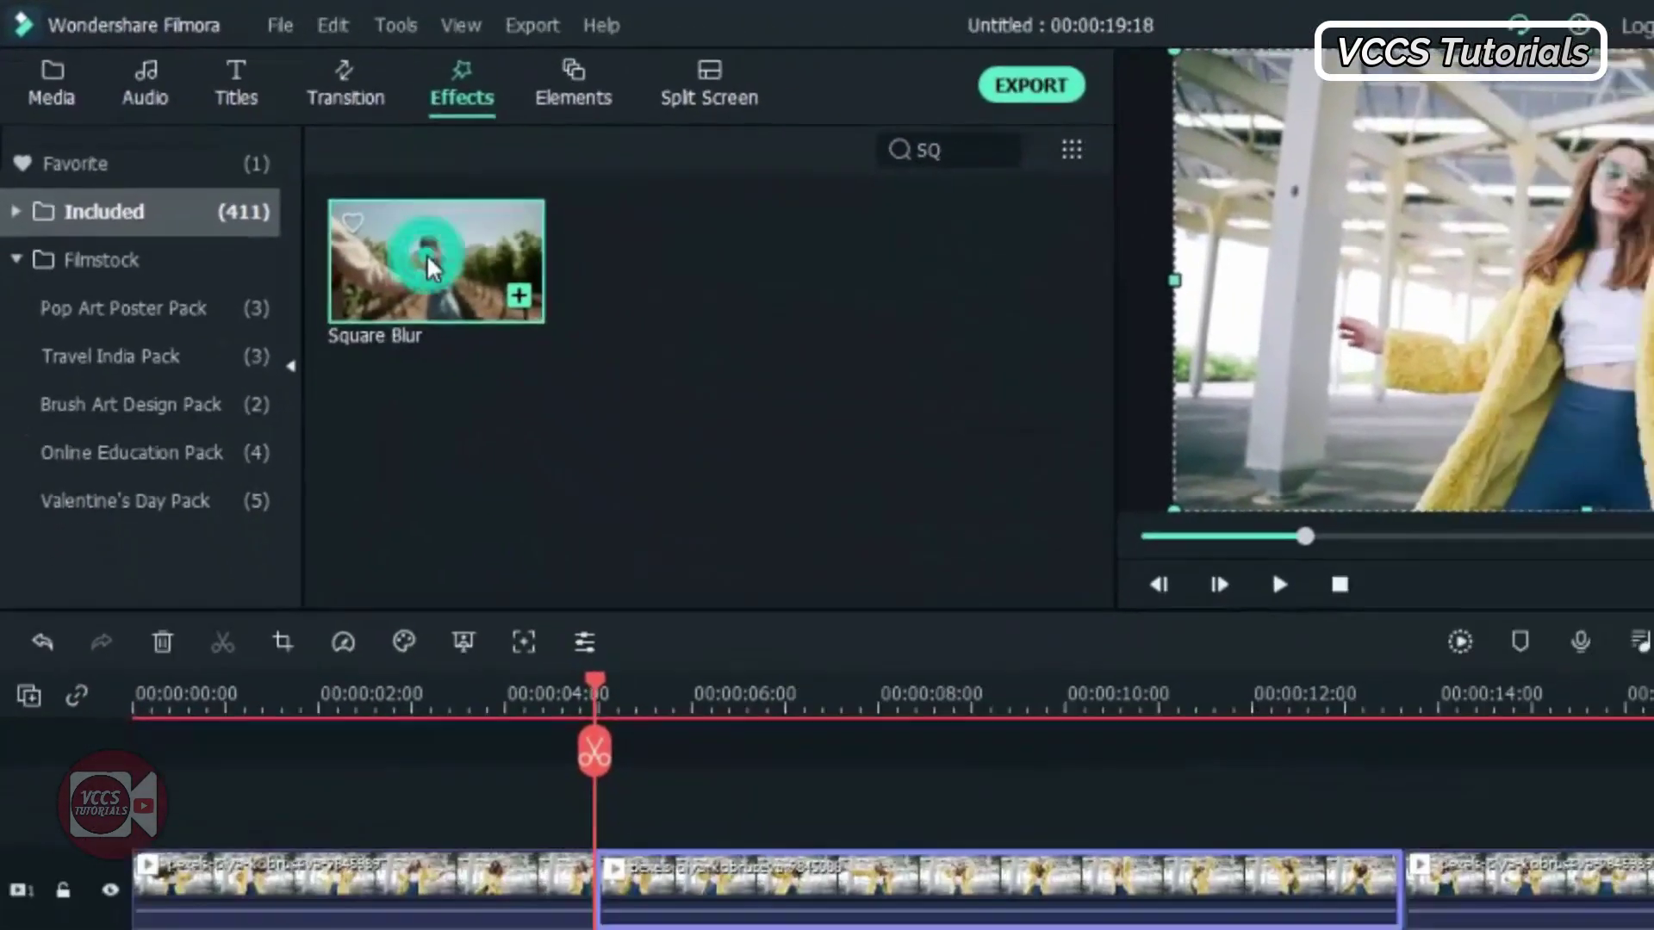
pyautogui.moveTo(558, 338); pyautogui.dragTo(647, 783)
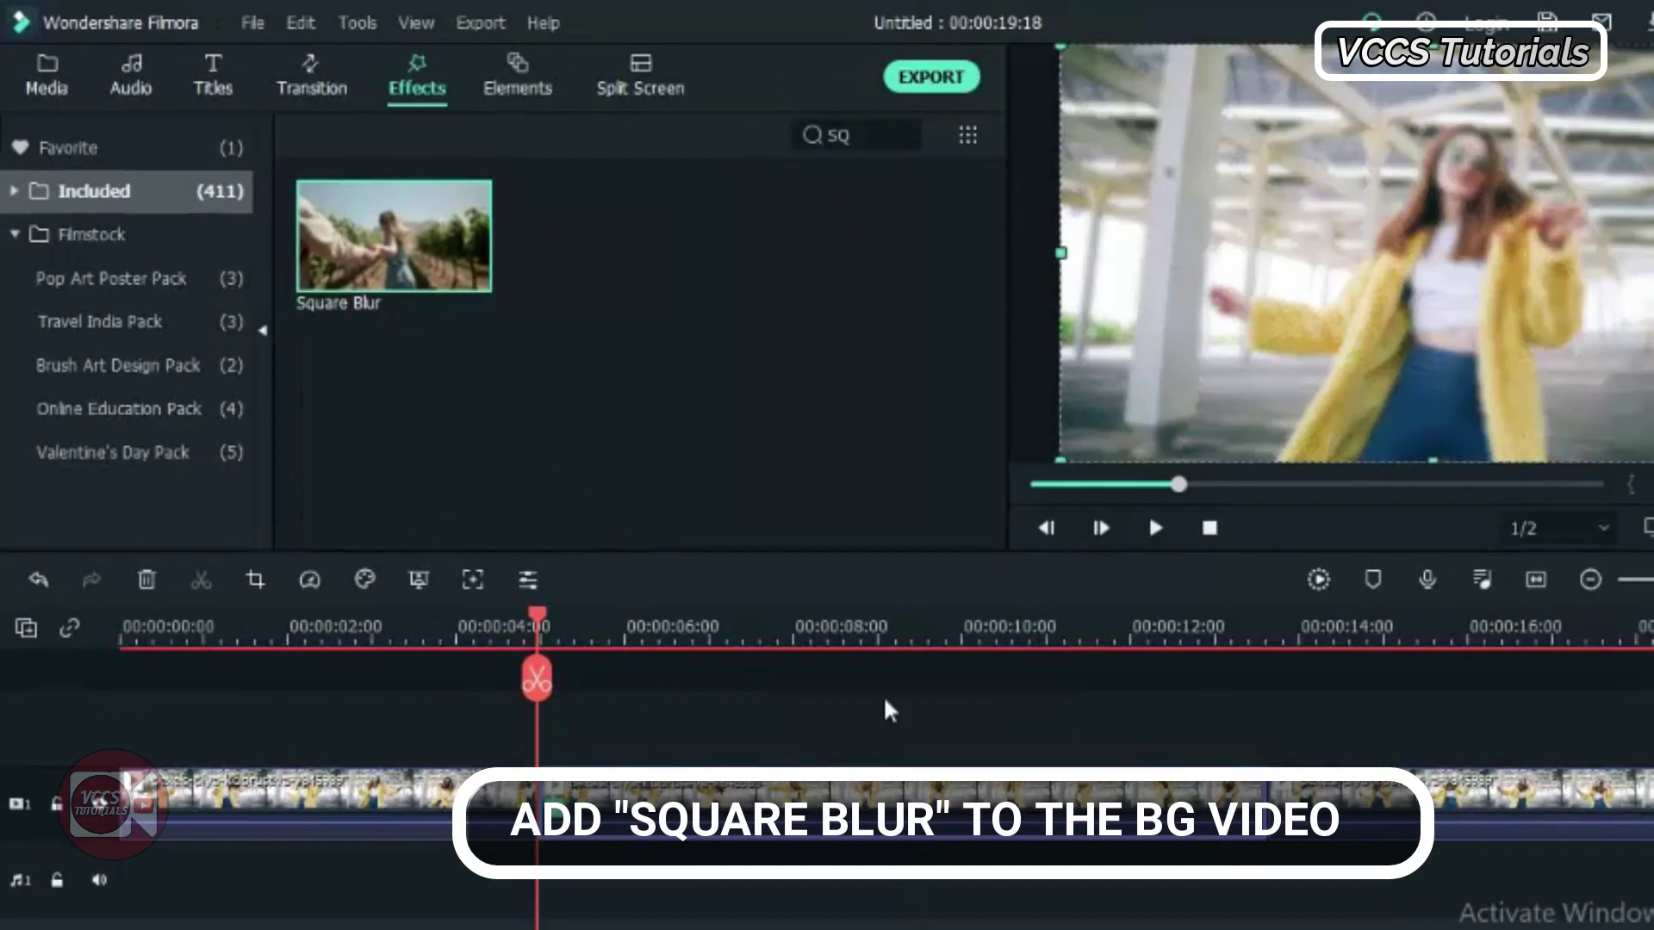
pyautogui.doubleClick(647, 782)
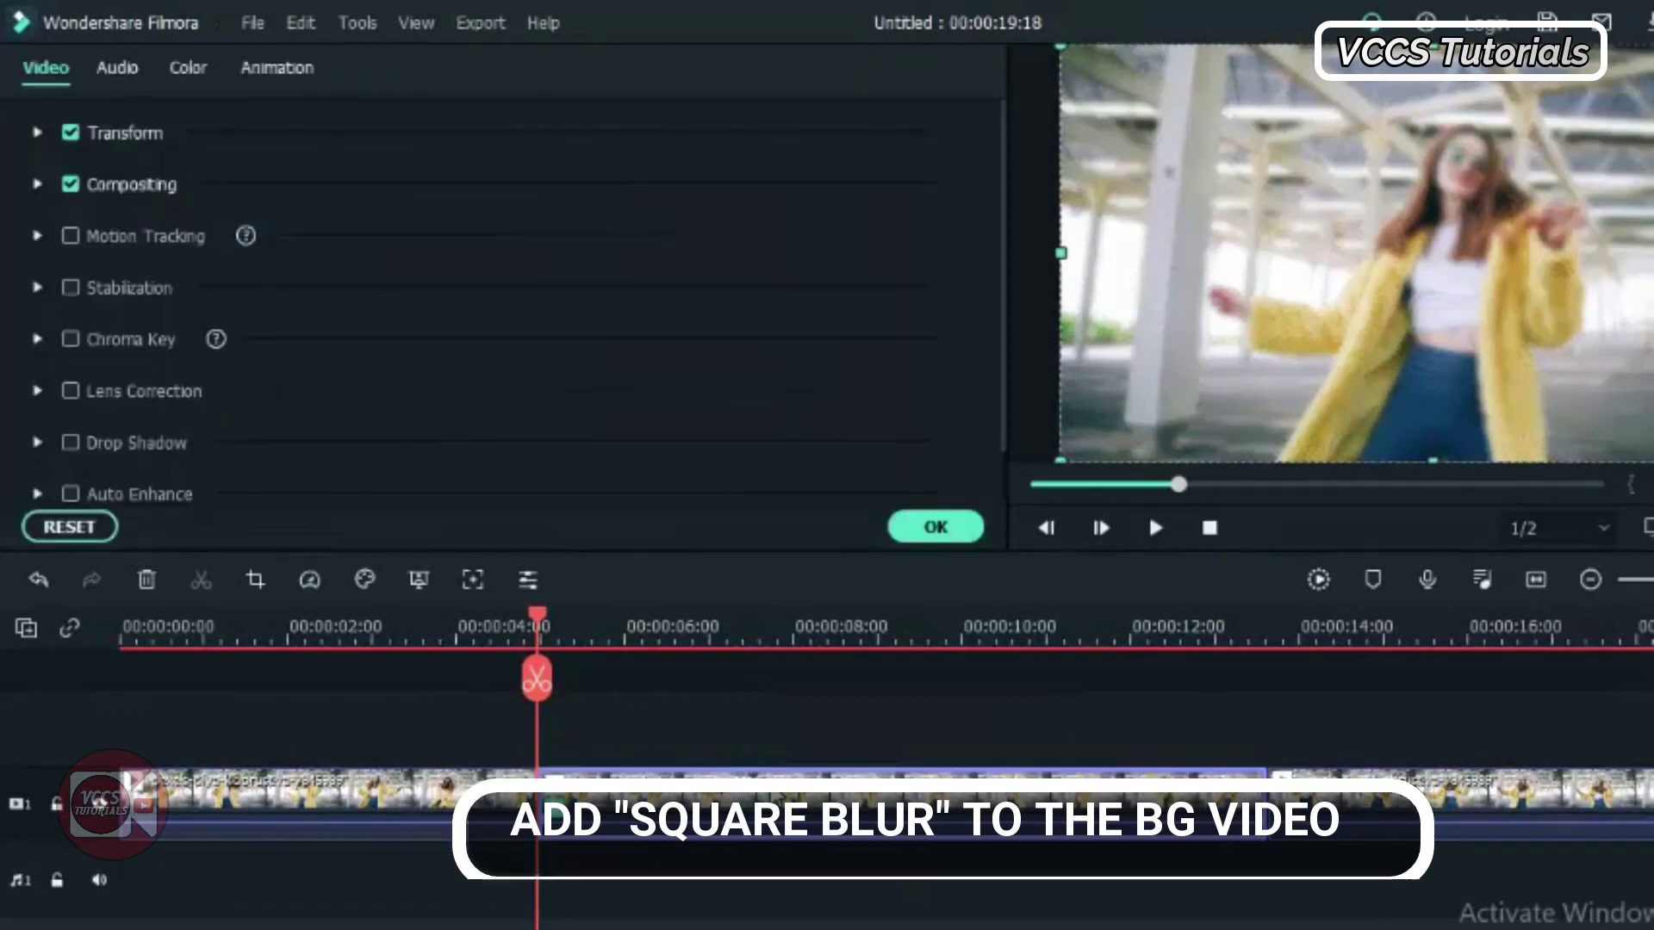
pyautogui.scroll(-1, 250, 431)
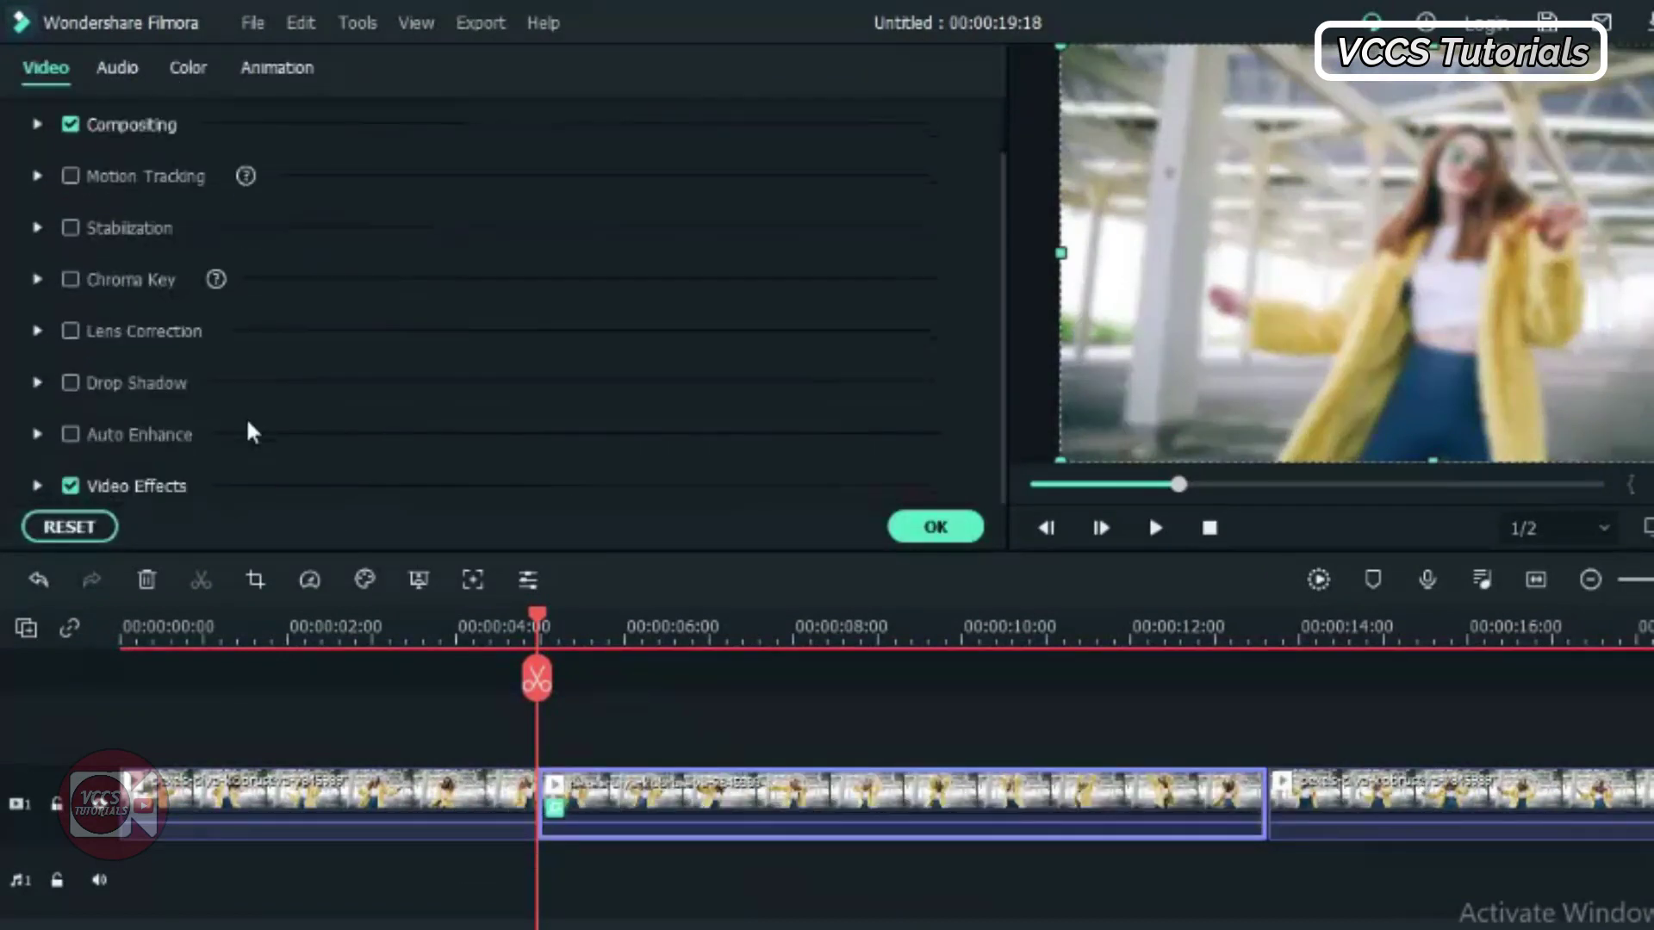
pyautogui.click(38, 486)
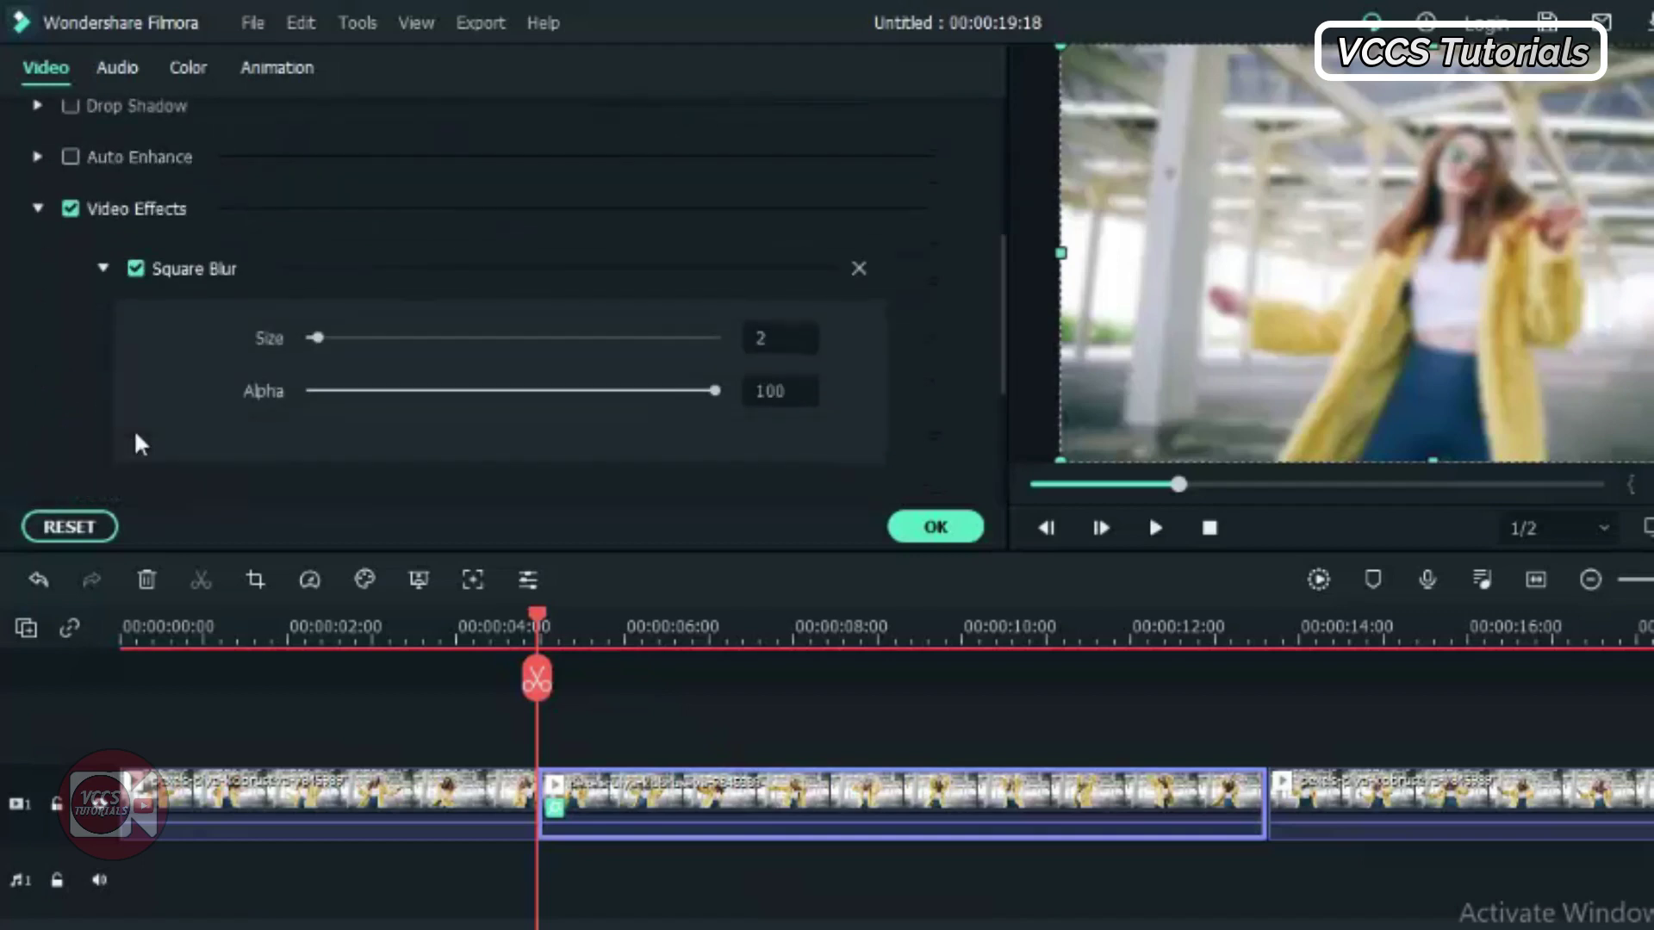
pyautogui.moveTo(317, 338); pyautogui.dragTo(363, 354)
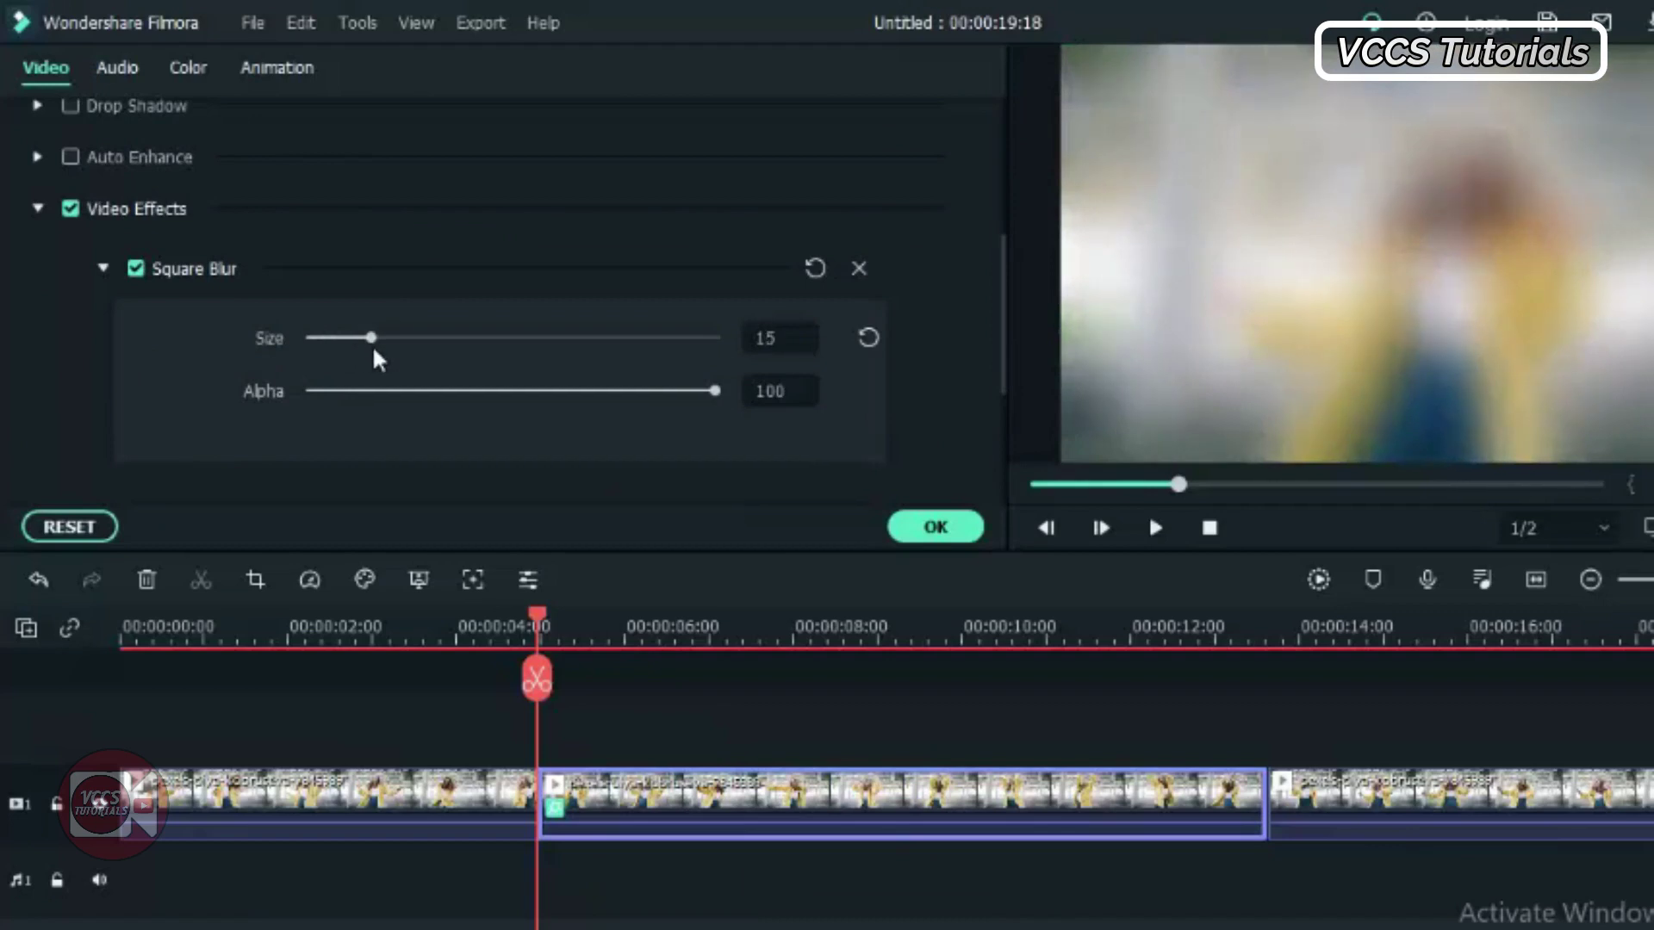
pyautogui.click(371, 338)
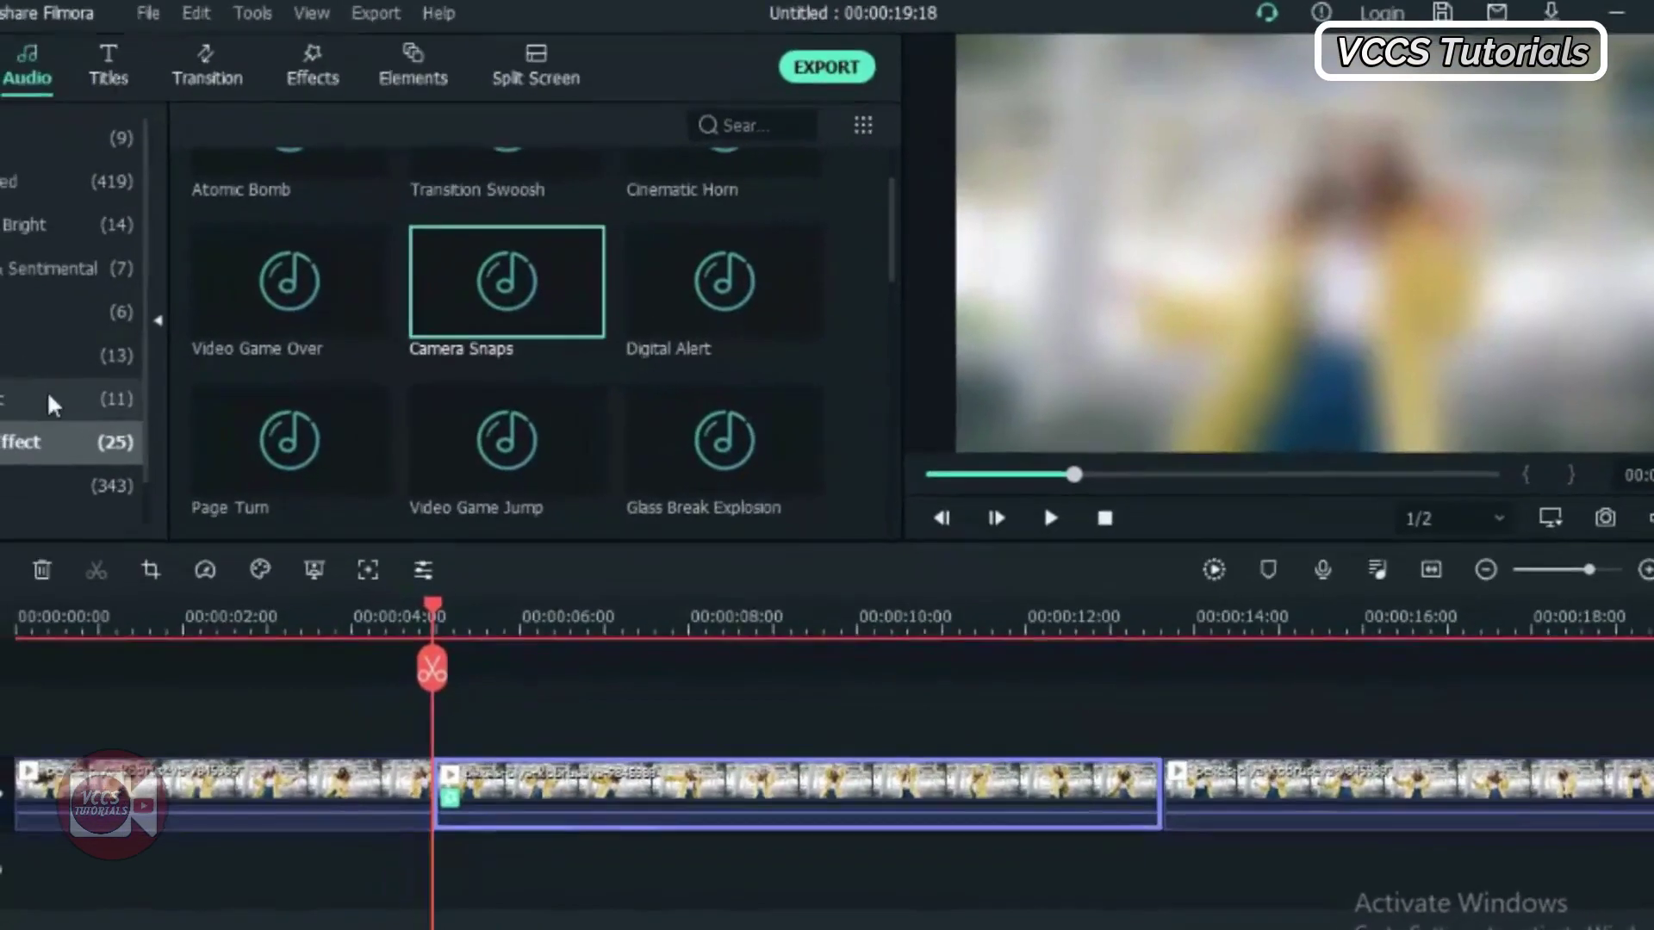
# Place four Camera Snaps sounds back-to-back on the audio track from the 4-second split
pyautogui.click(42, 444)
pyautogui.moveTo(572, 258); pyautogui.dragTo(576, 853)
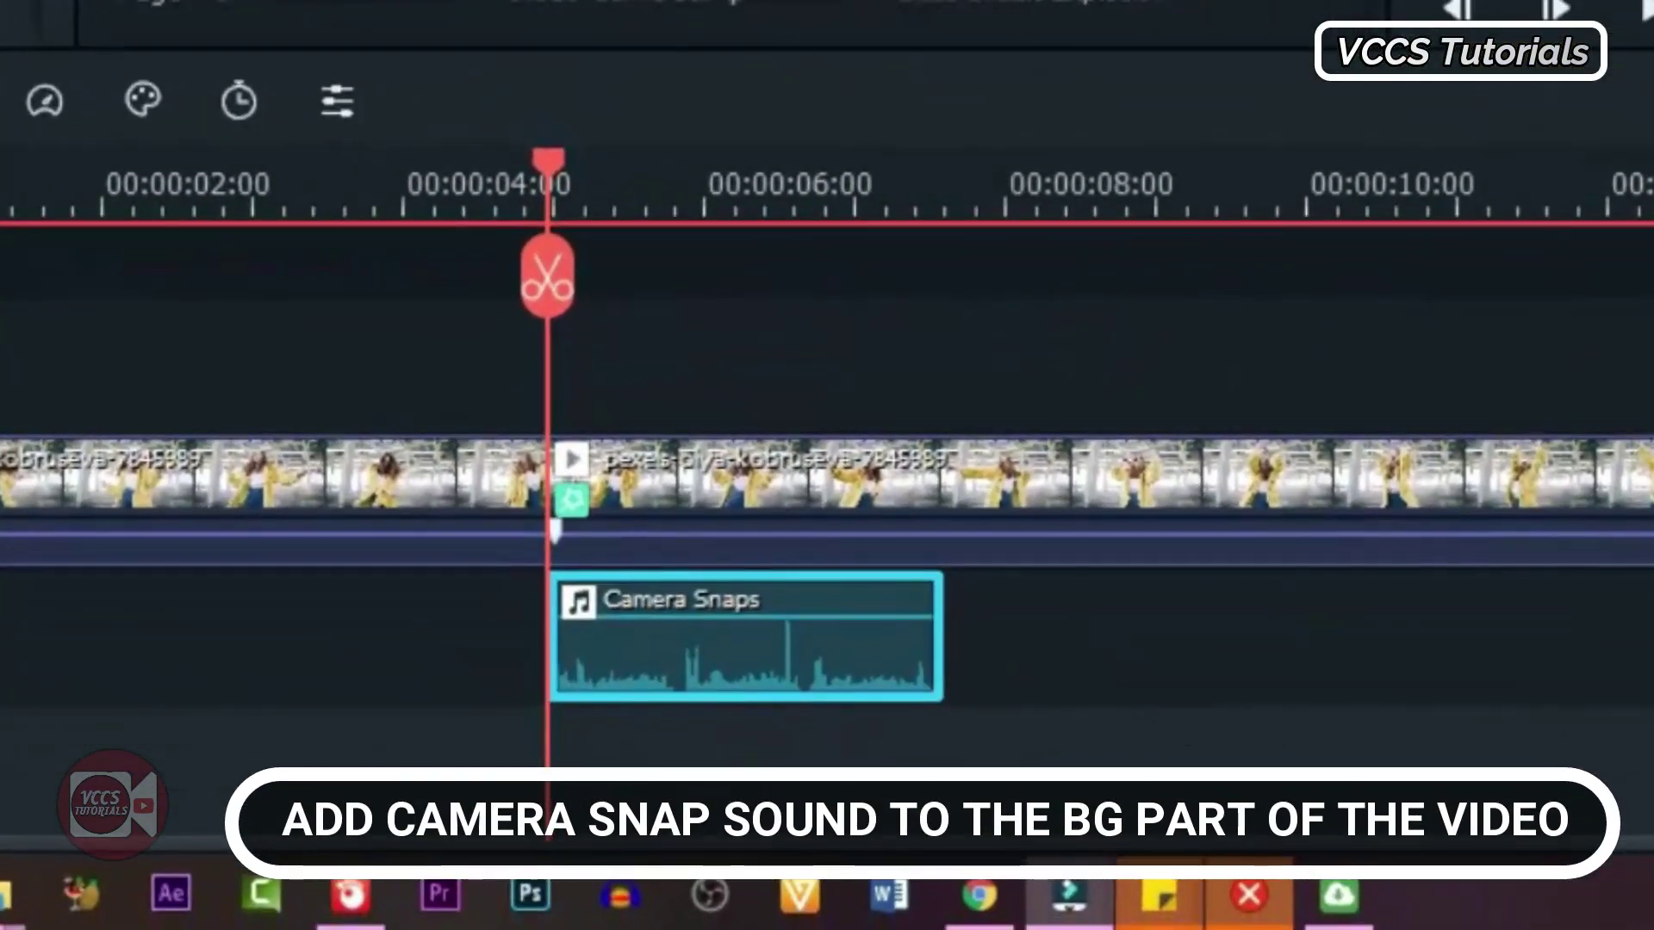
pyautogui.moveTo(797, 163); pyautogui.dragTo(970, 638)
pyautogui.moveTo(675, 44); pyautogui.dragTo(1084, 738)
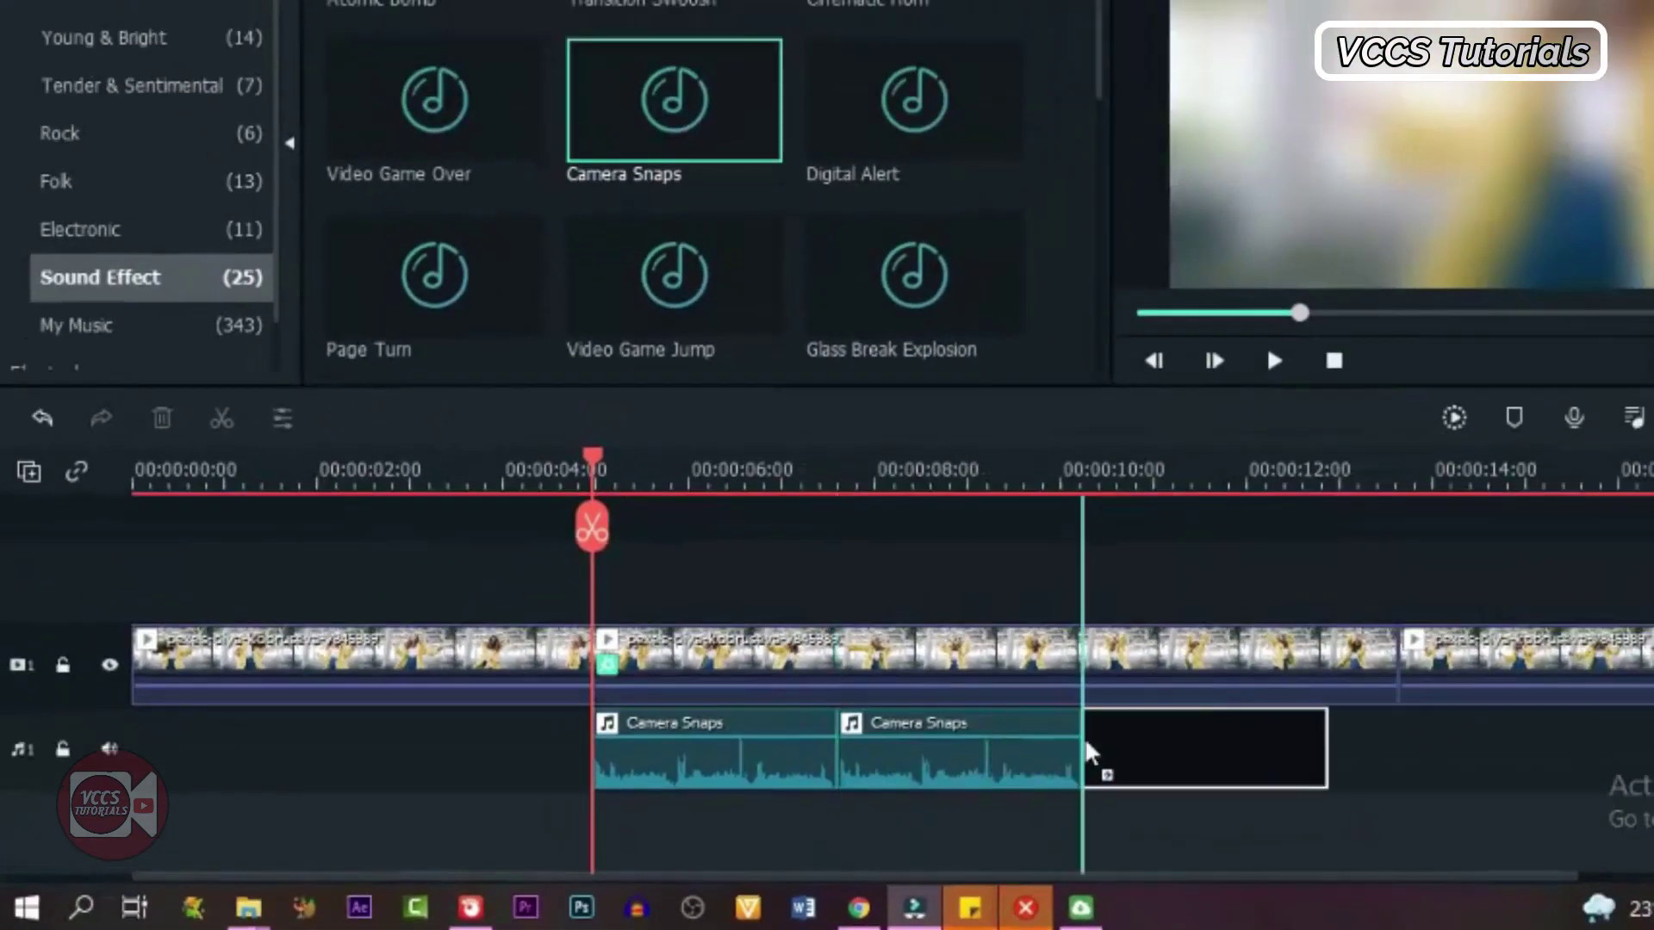
pyautogui.moveTo(586, 108); pyautogui.dragTo(1335, 762)
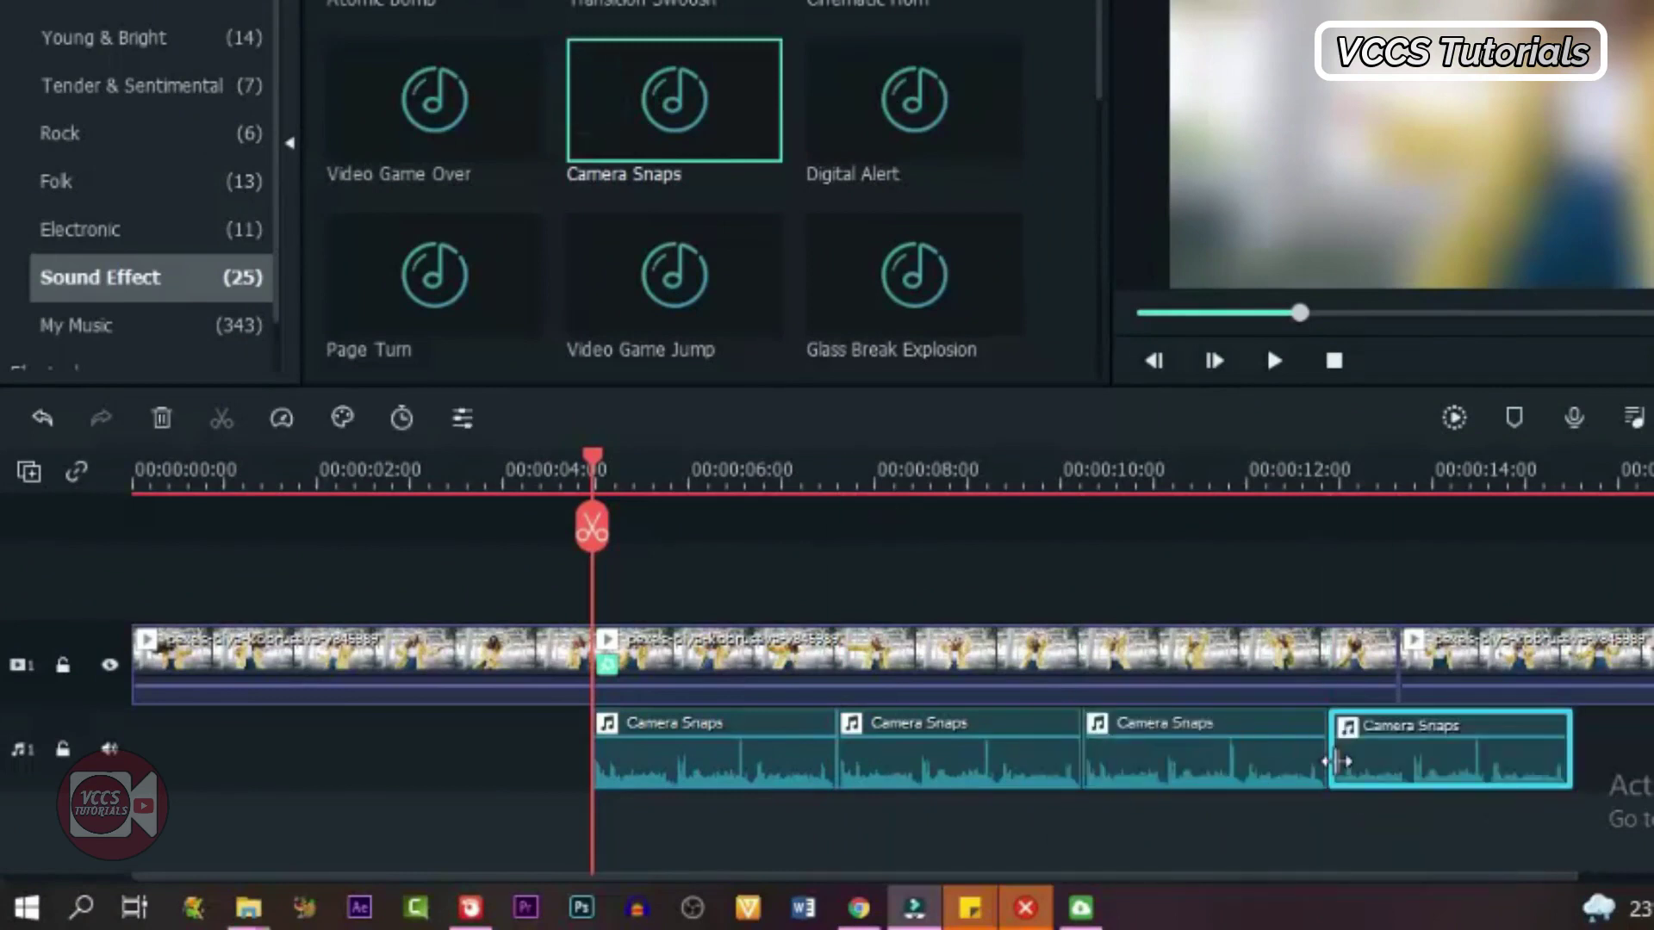
# Trim the fourth Camera Snaps clip to end at the 13-second boundary with Alt+]
pyautogui.click(1393, 470)
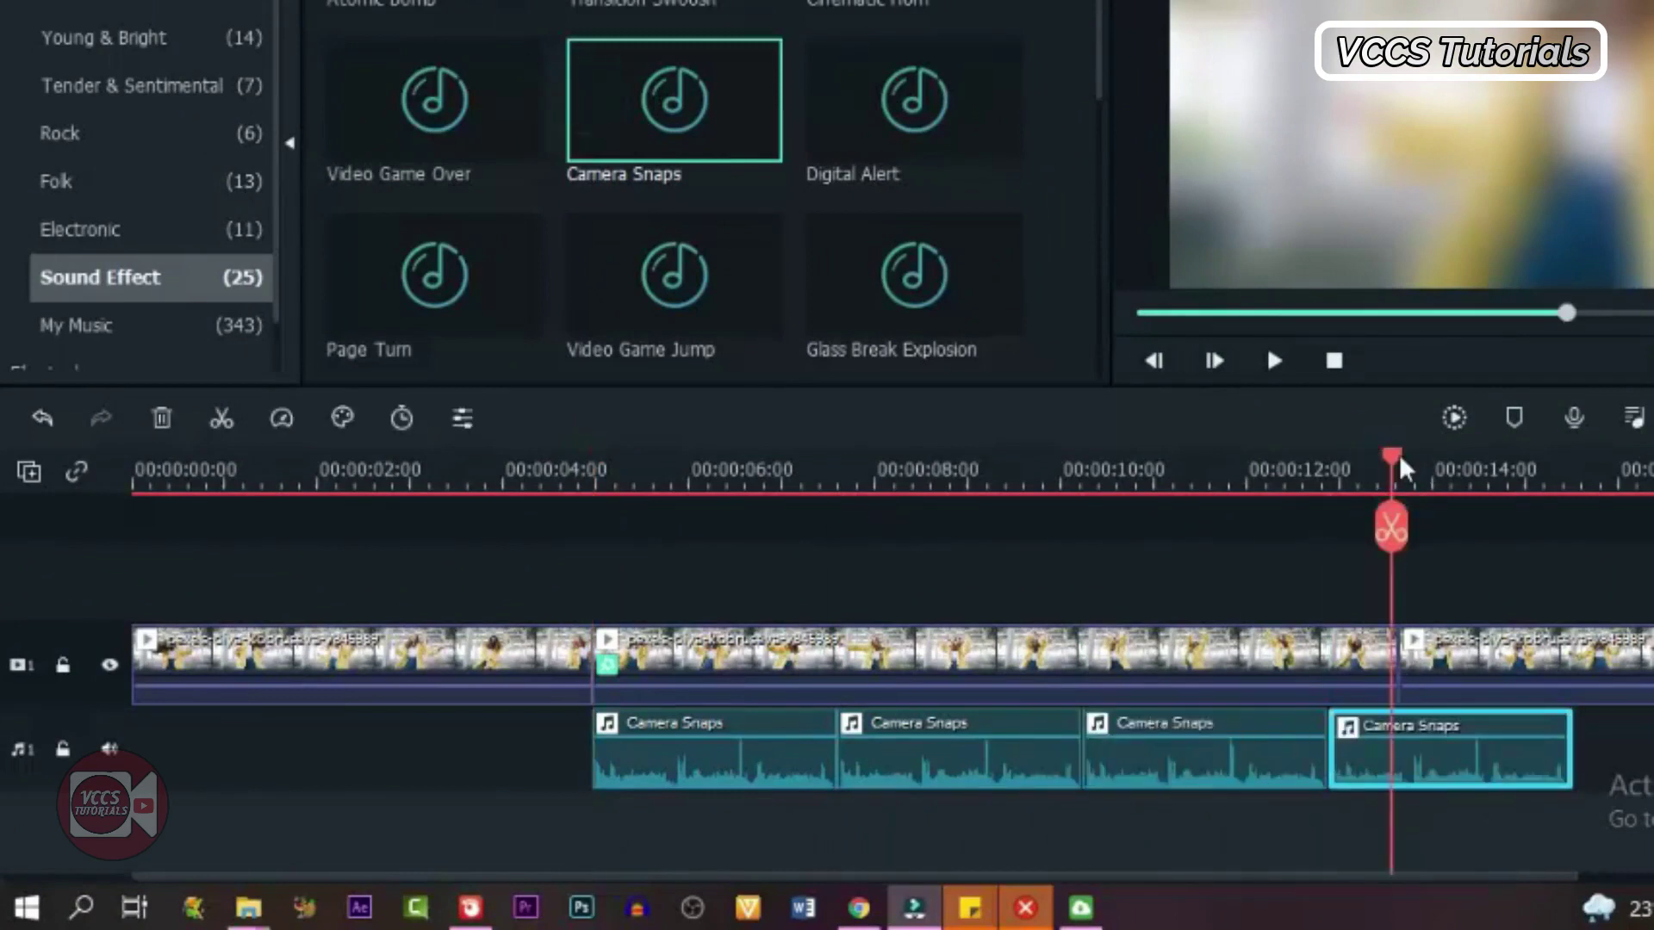
pyautogui.moveTo(1395, 469); pyautogui.dragTo(1405, 469)
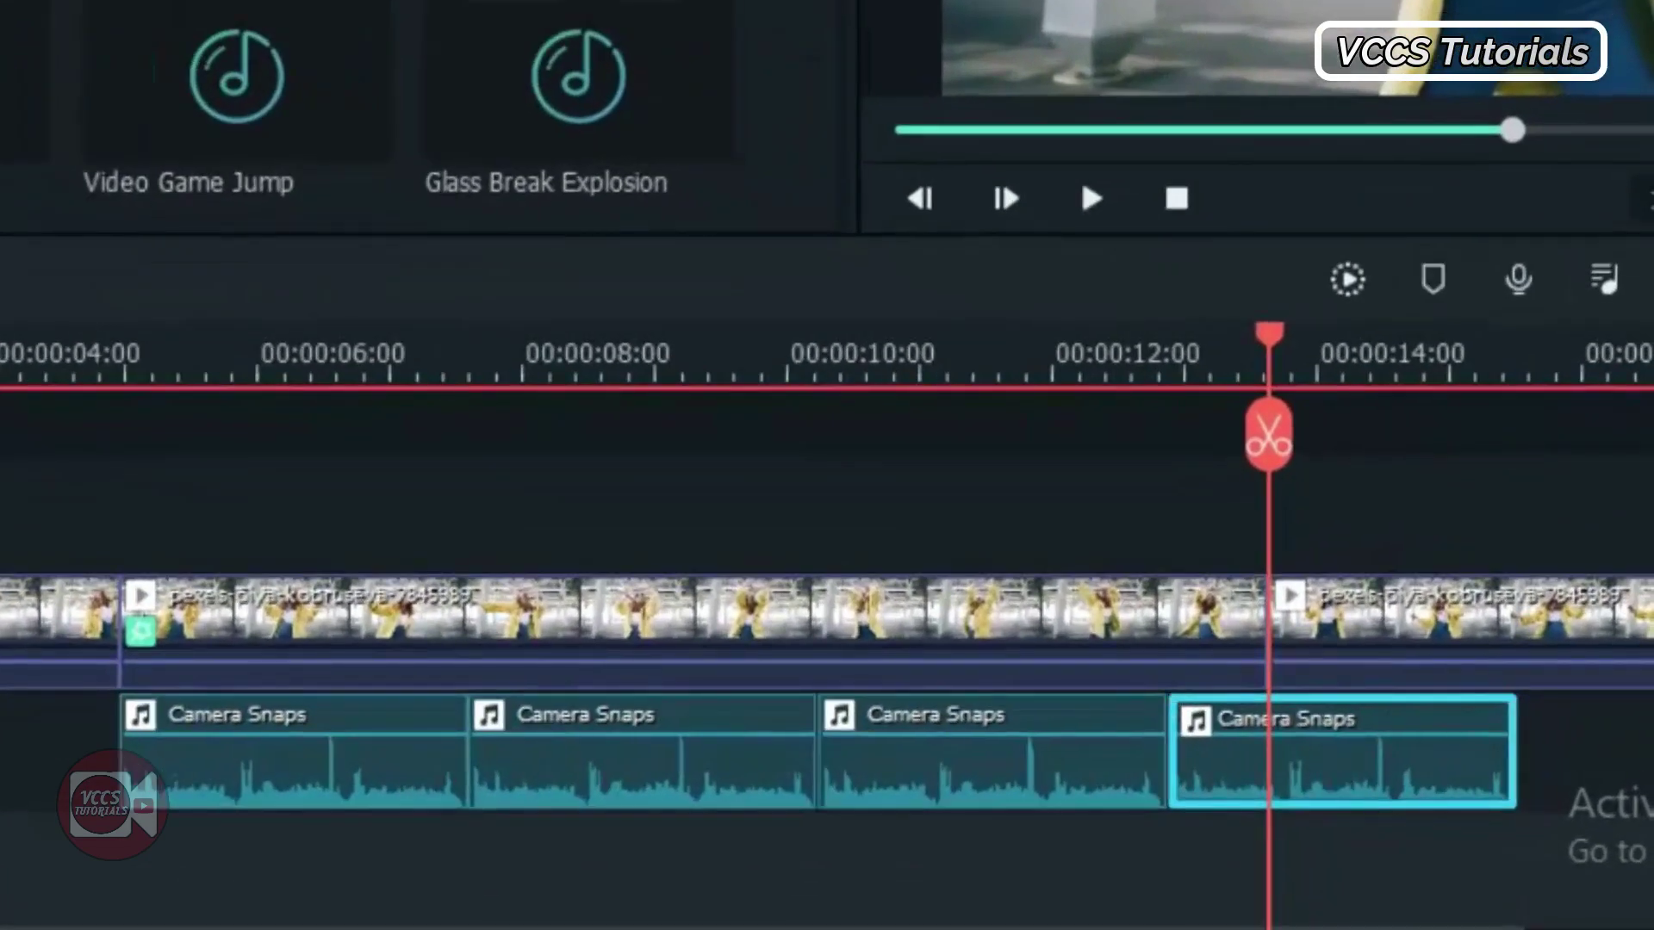
pyautogui.hotkey('alt', ']')
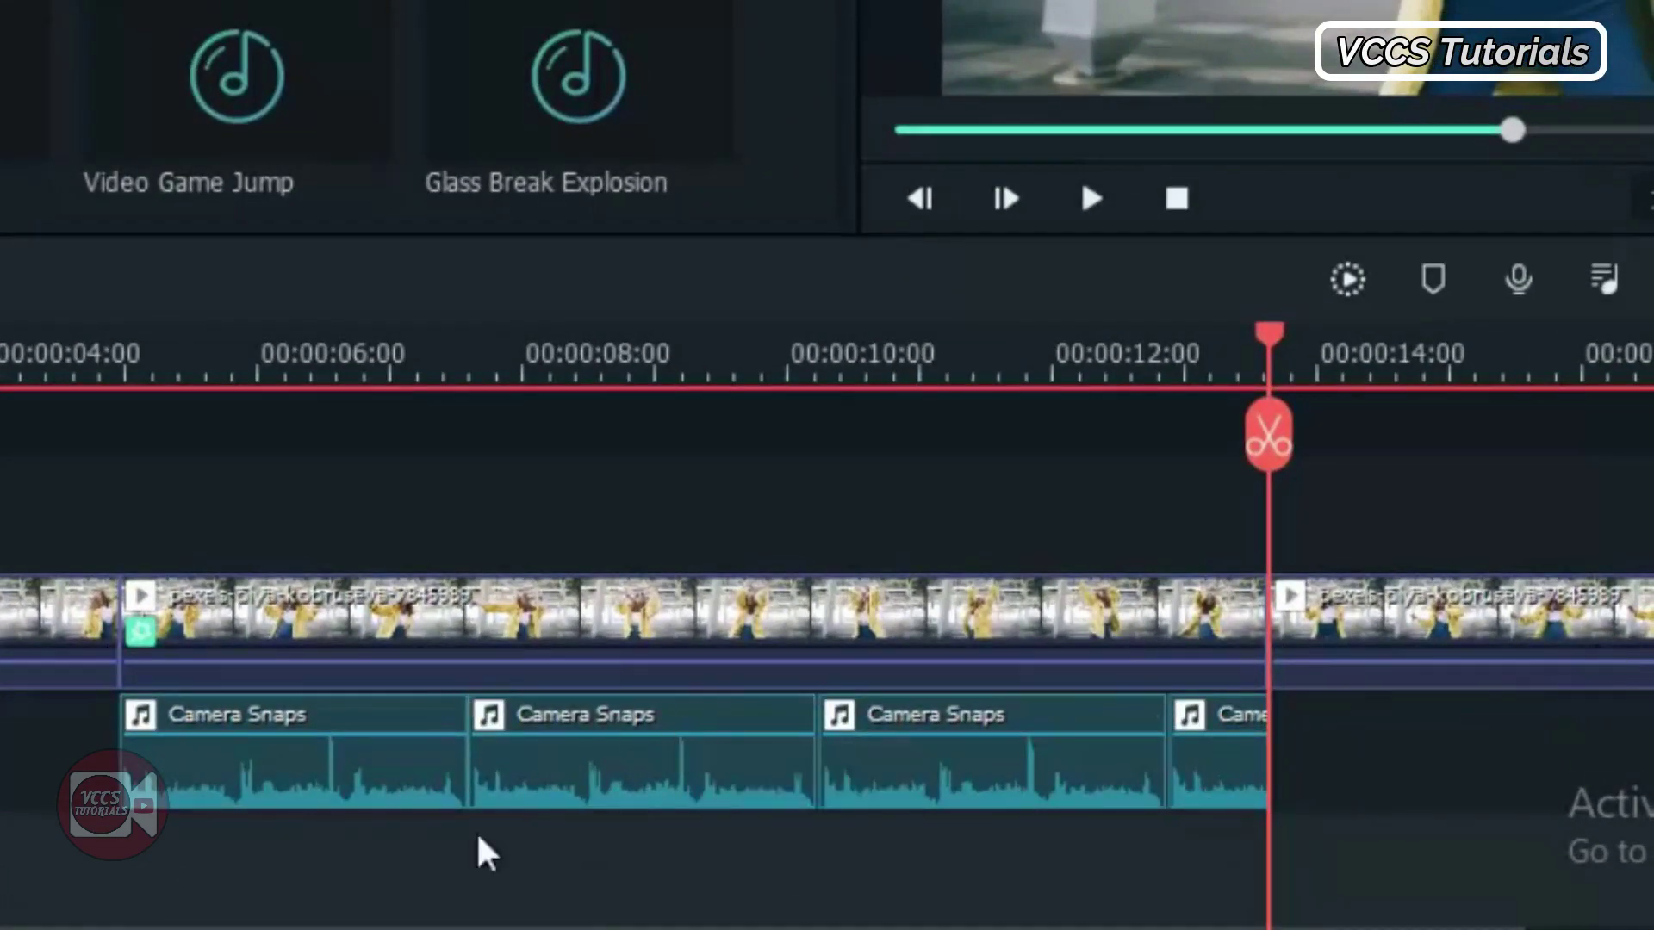
pyautogui.click(380, 422)
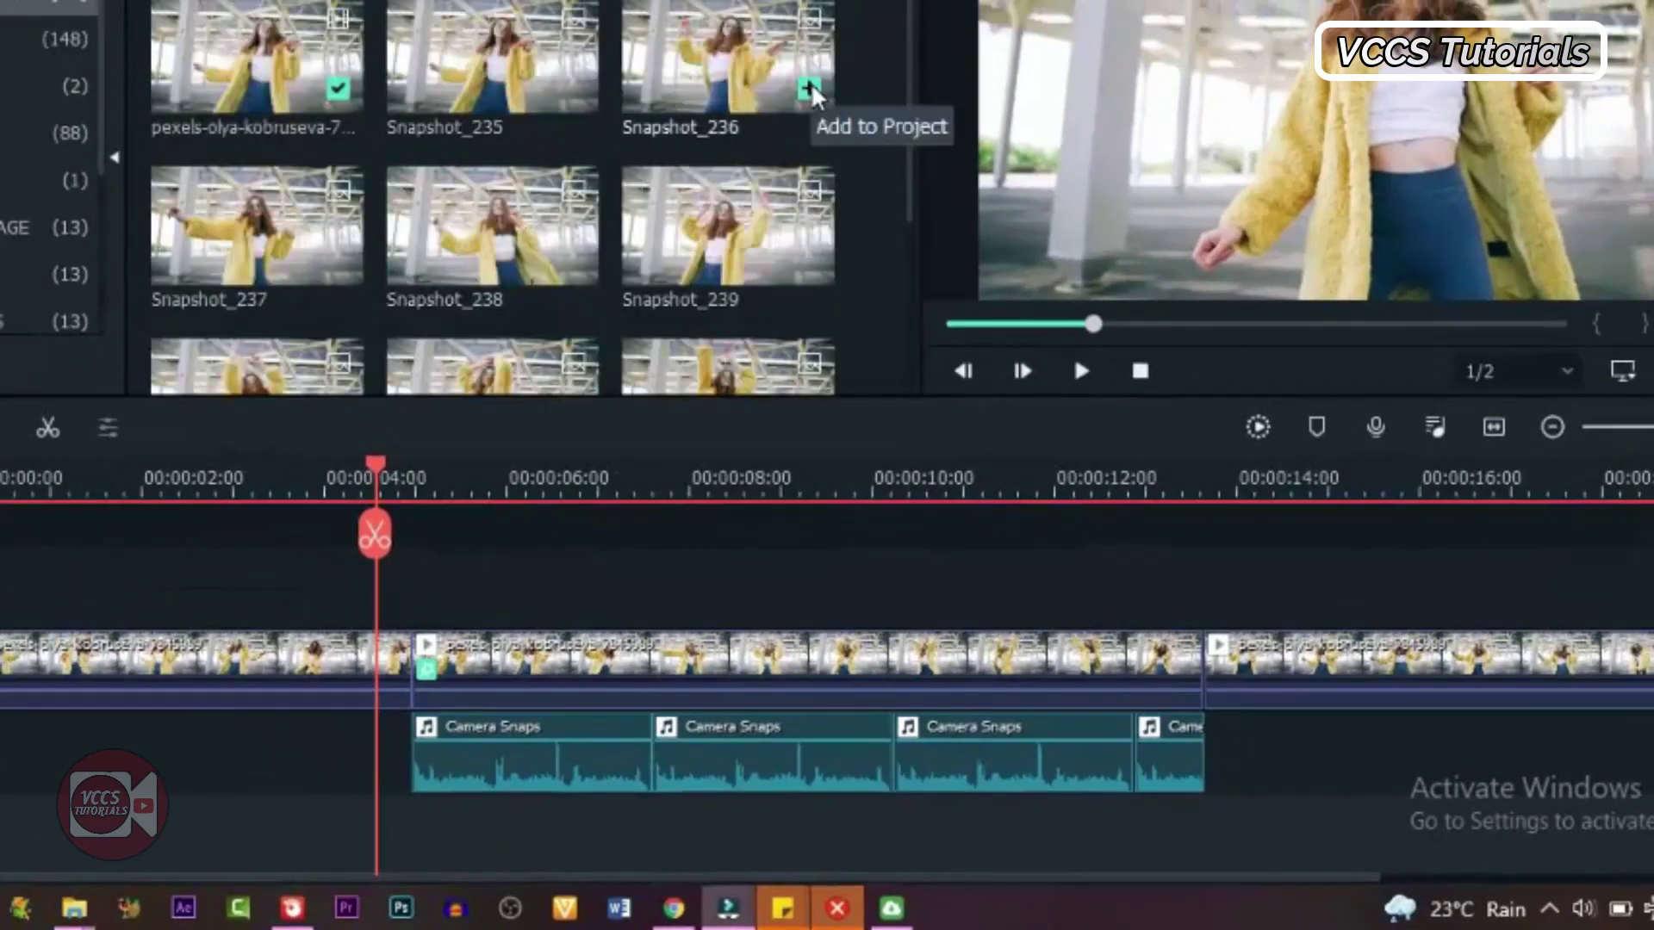
# Put Snapshot_235 on a track above the video and stretch it to about 13 seconds
pyautogui.moveTo(500, 34); pyautogui.dragTo(413, 603)
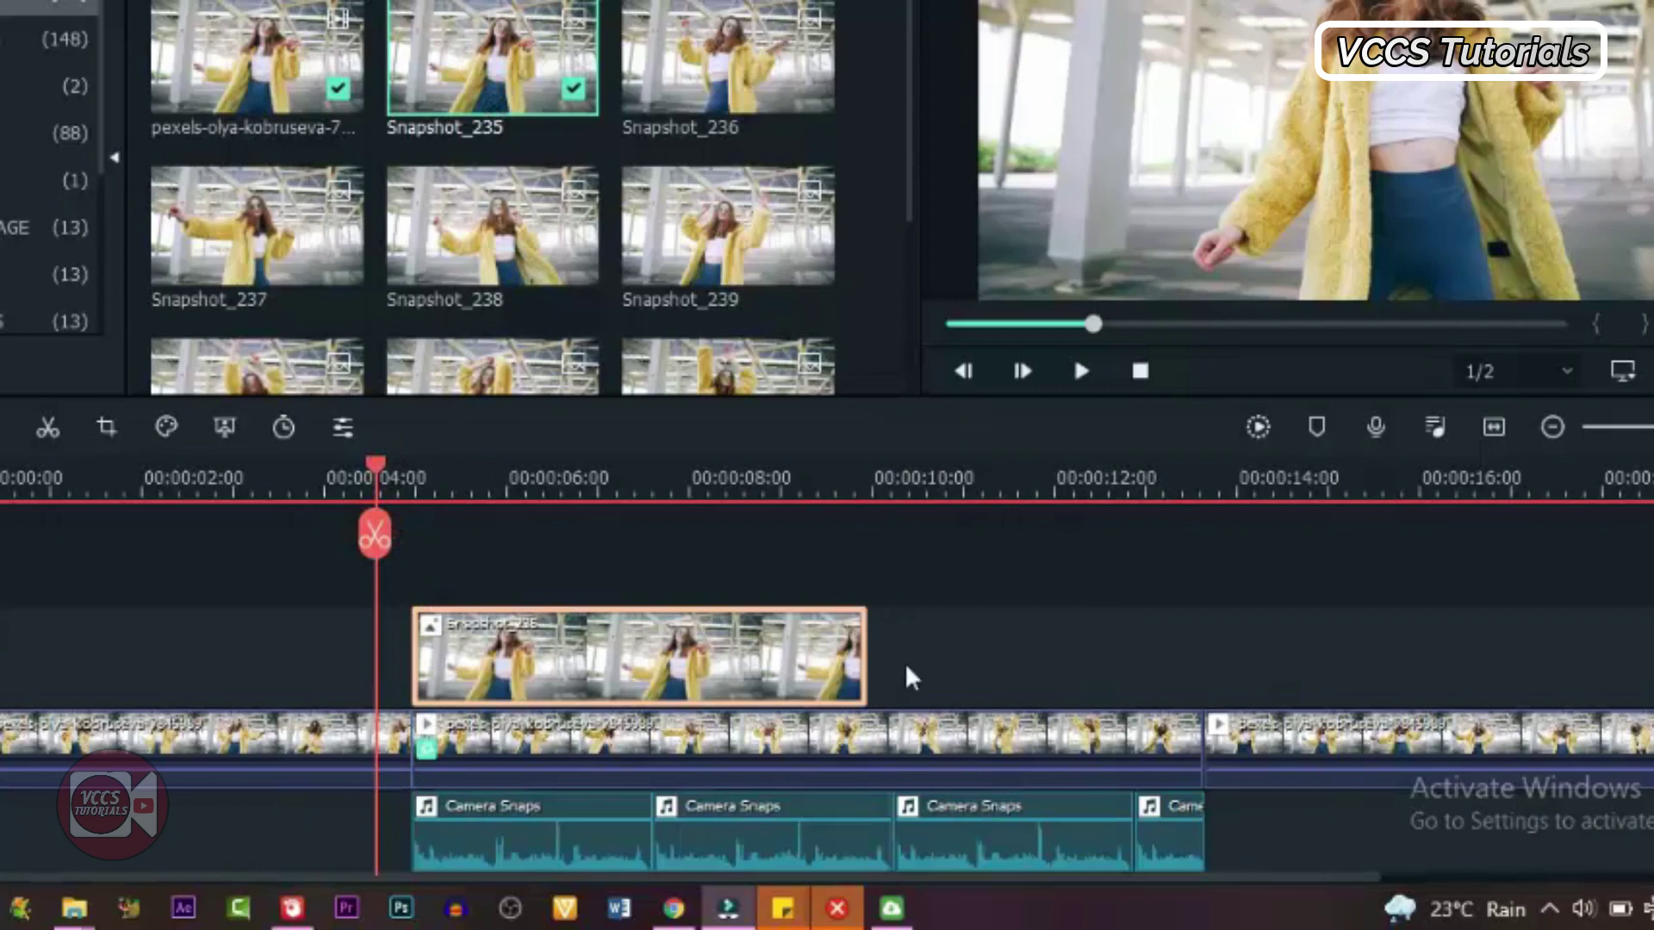
pyautogui.moveTo(869, 654); pyautogui.dragTo(1201, 620)
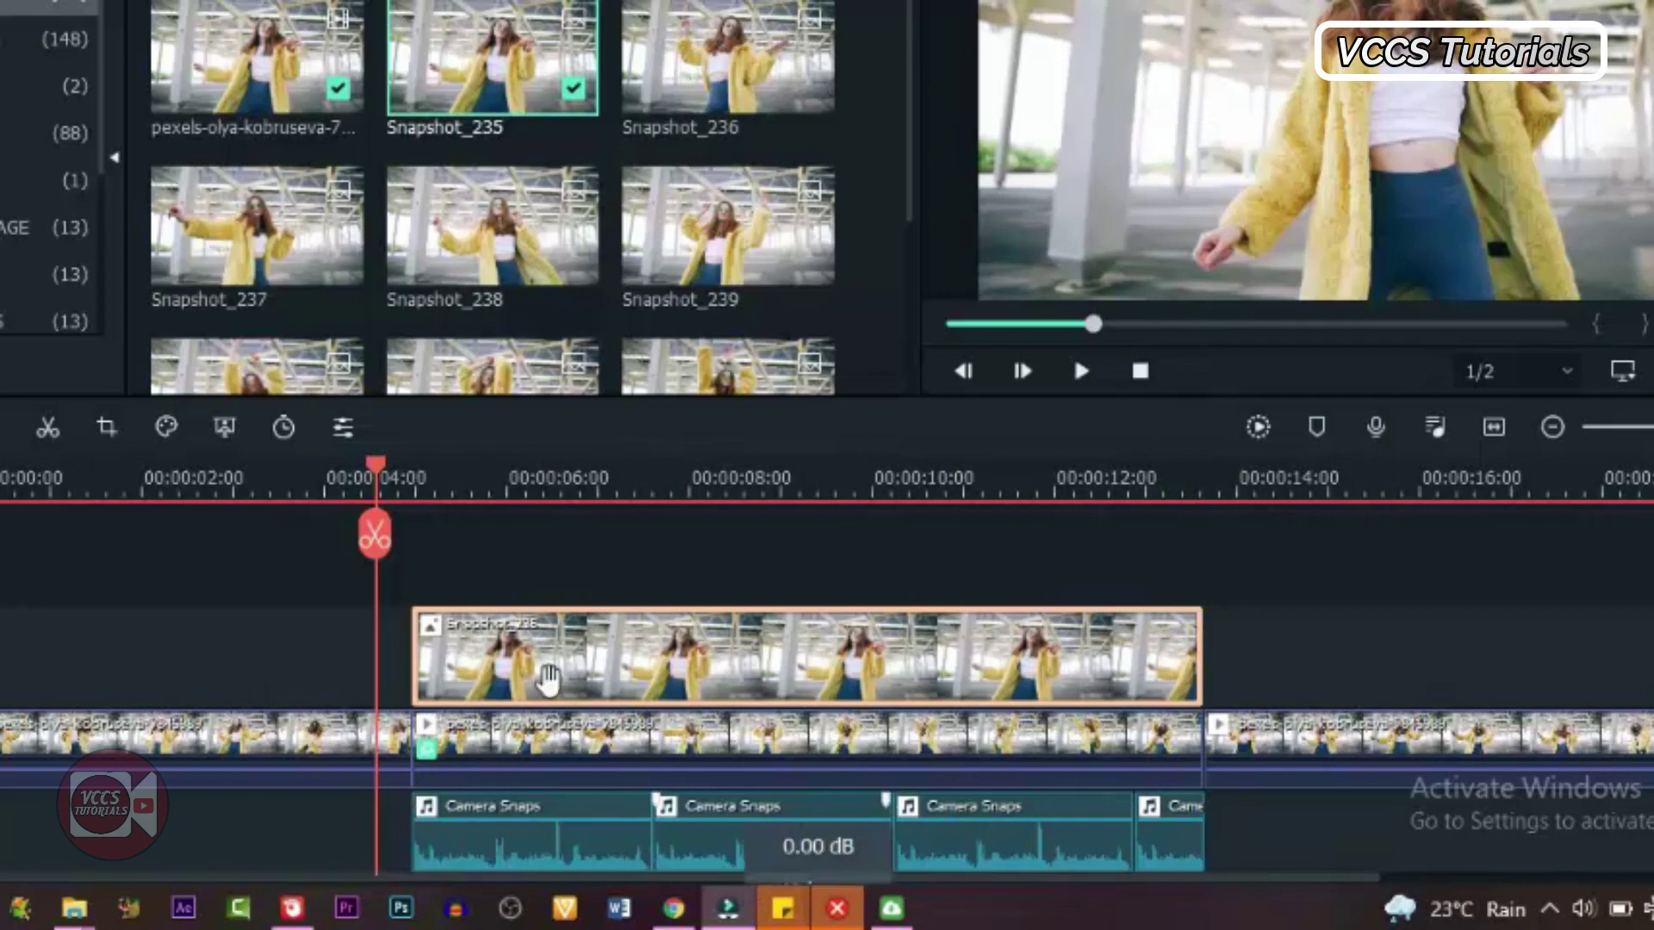
pyautogui.click(375, 466)
pyautogui.moveTo(414, 477); pyautogui.dragTo(496, 480)
# Stack Snapshot_236 and Snapshot_237 on new tracks, staggered later, lengthened to about 13 seconds
pyautogui.moveTo(715, 78); pyautogui.dragTo(1211, 639)
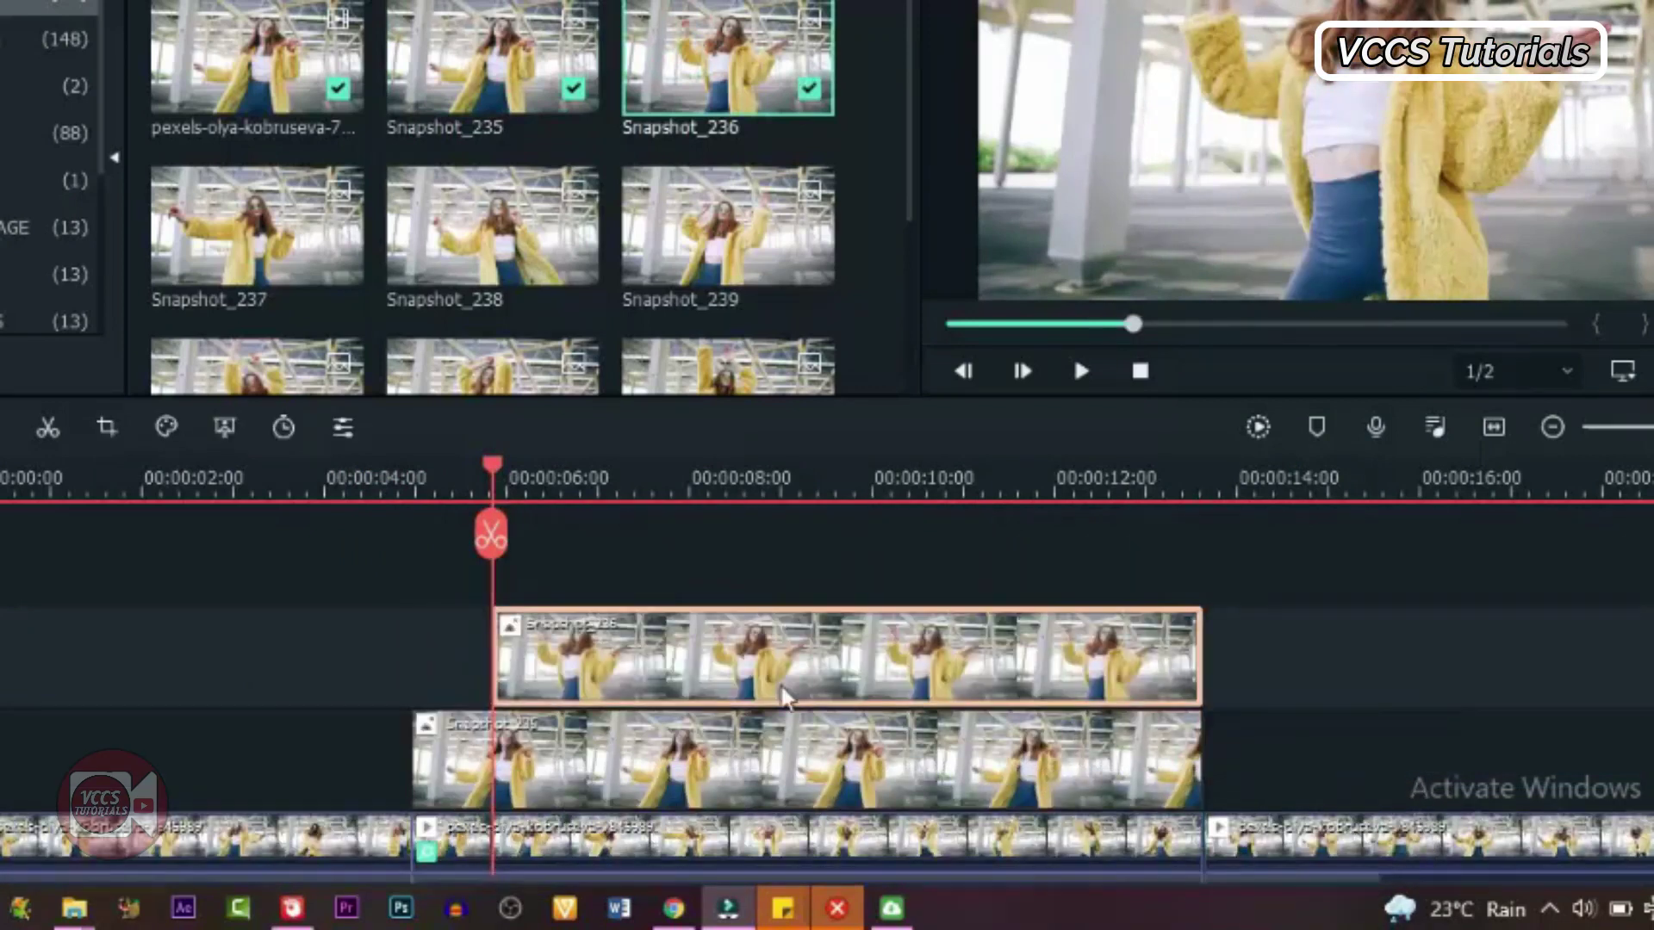
pyautogui.scroll(-2, 689, 604)
pyautogui.click(573, 472)
pyautogui.moveTo(572, 474); pyautogui.dragTo(568, 473)
pyautogui.scroll(2, 593, 637)
pyautogui.moveTo(259, 228); pyautogui.dragTo(568, 576)
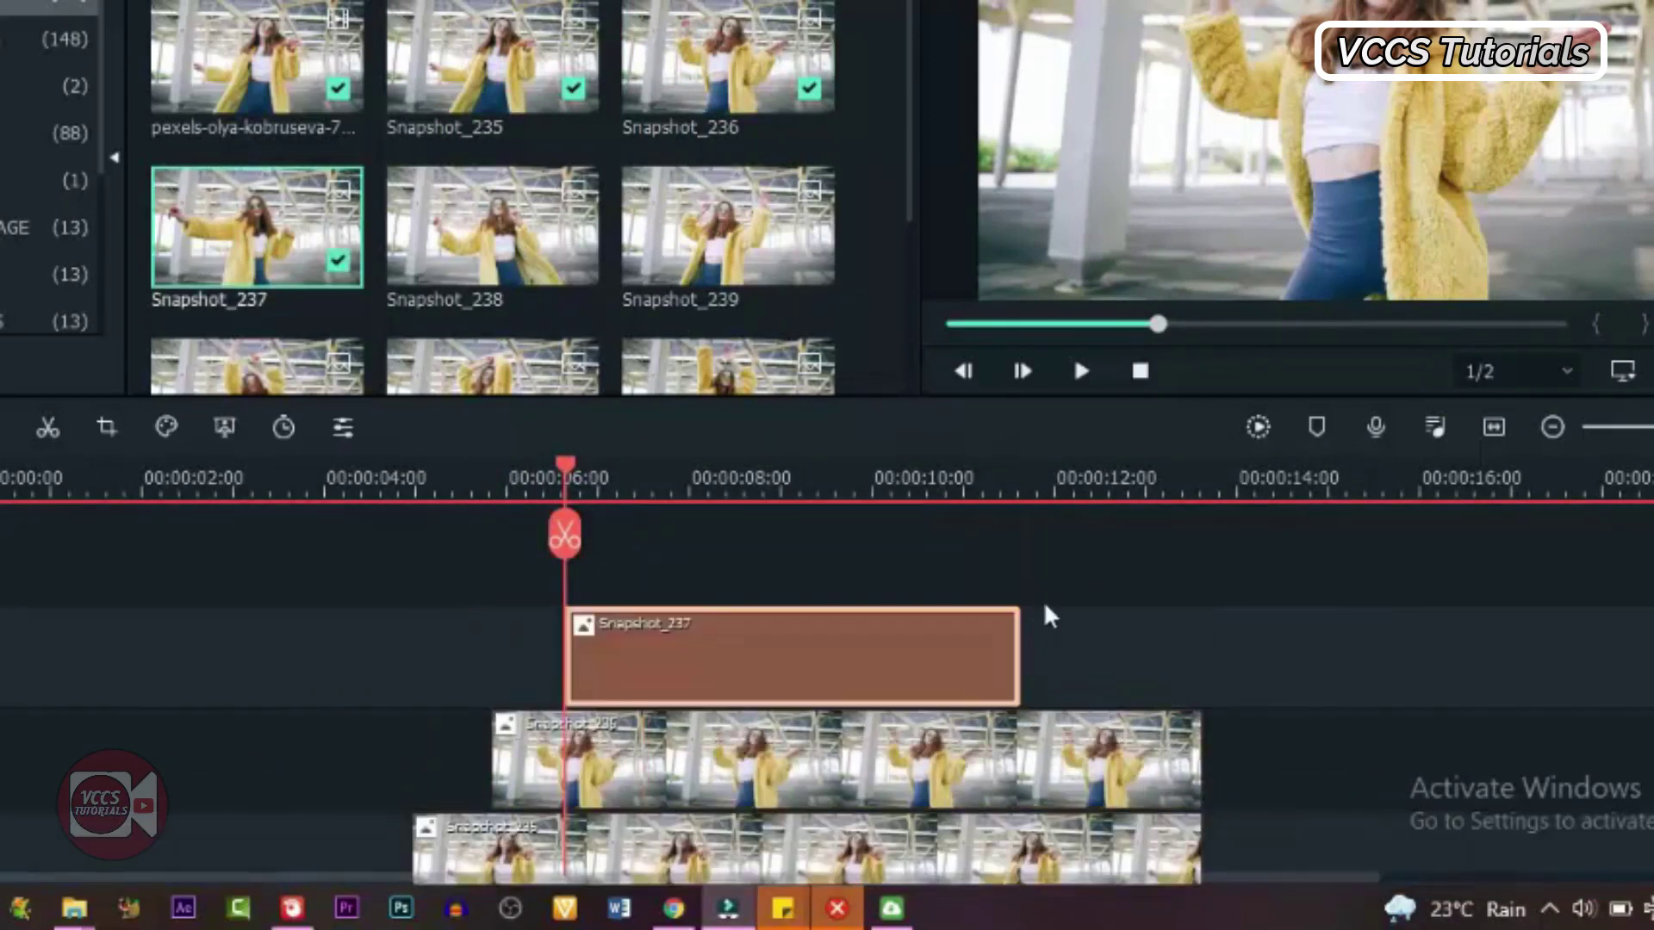
pyautogui.moveTo(1020, 650); pyautogui.dragTo(1202, 652)
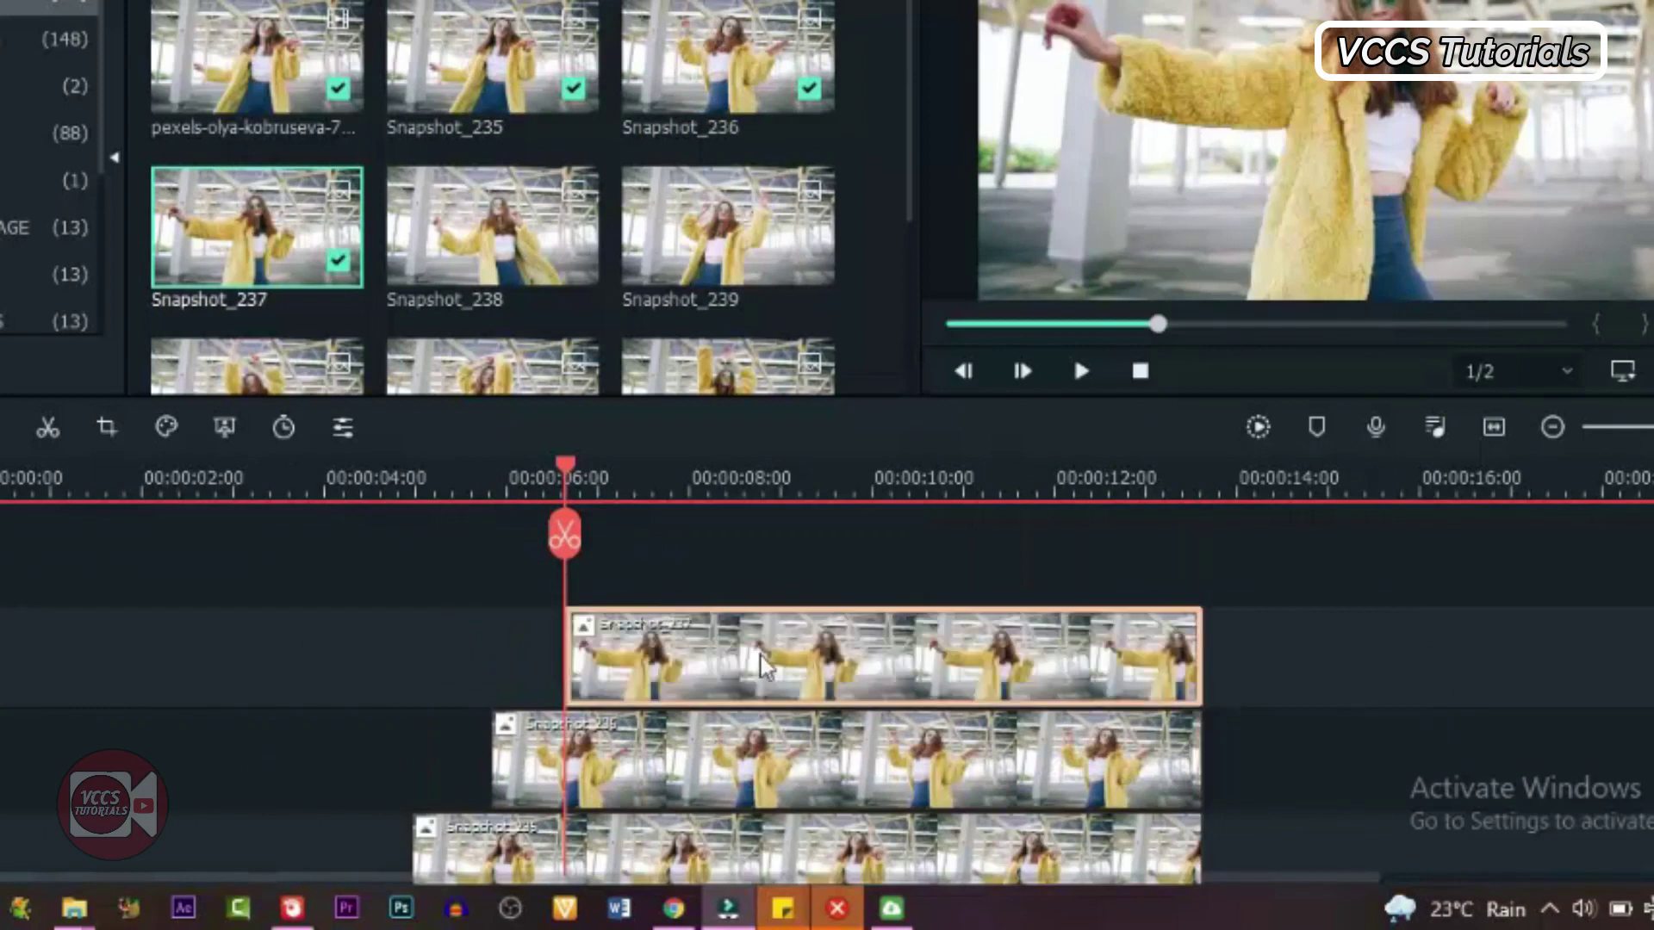
# Render the timeline for smooth preview playback
pyautogui.scroll(-2, 947, 655)
pyautogui.click(659, 493)
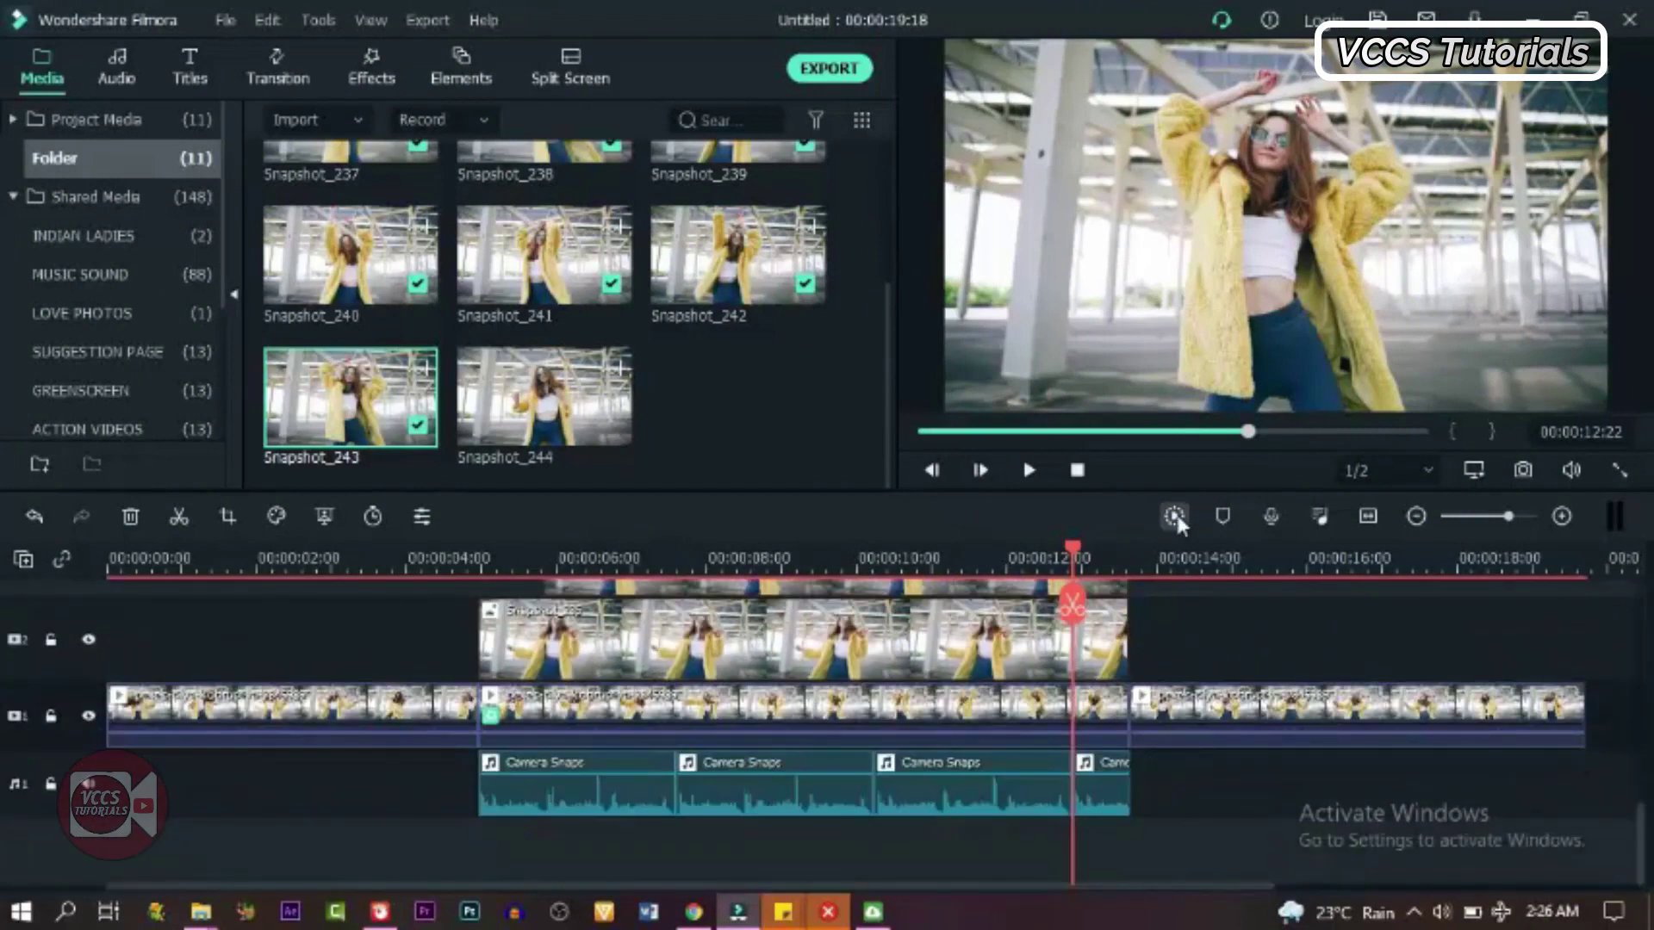
pyautogui.click(1174, 516)
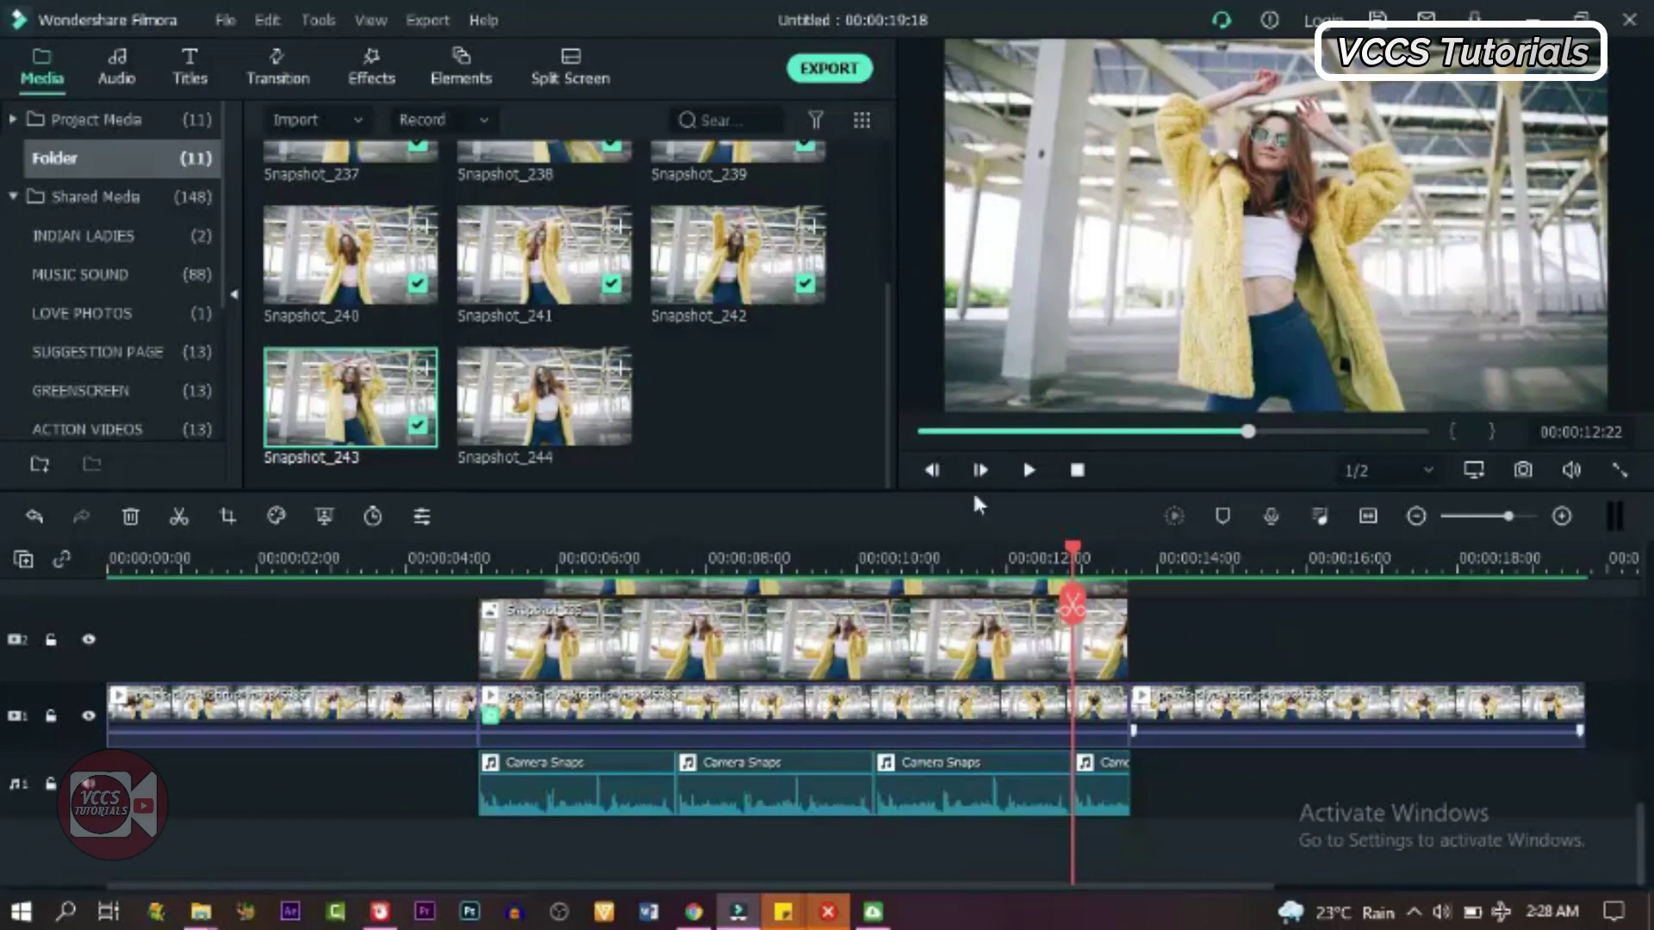
pyautogui.click(373, 69)
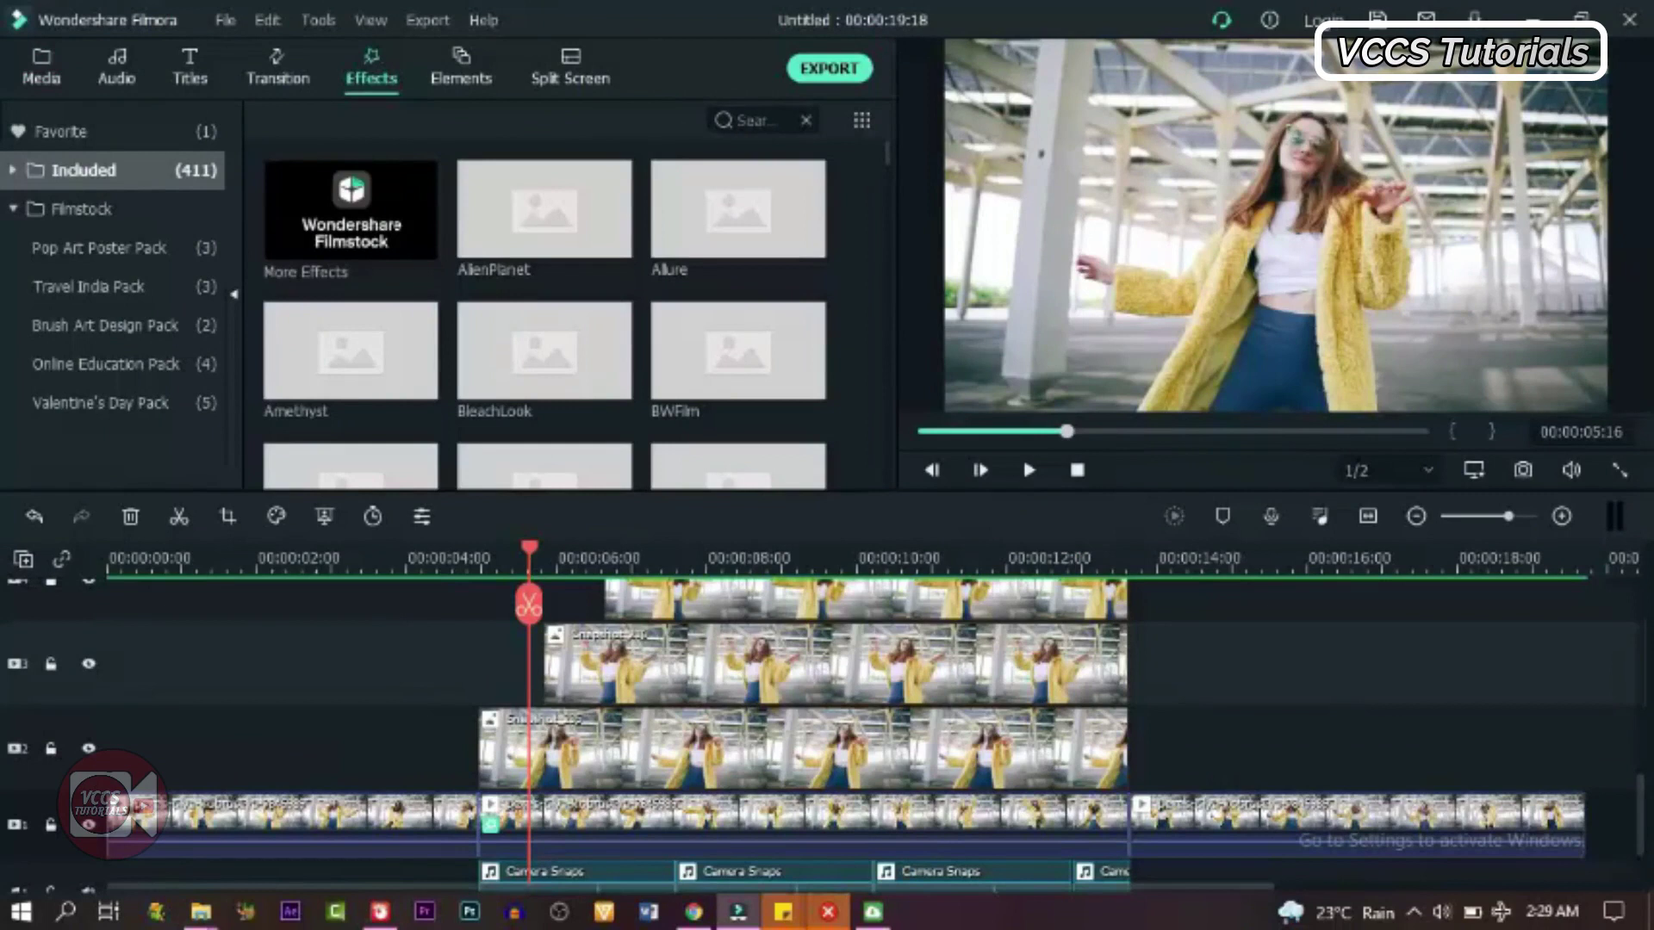
# Apply the Border effect, found by searching 'BOR', to Snapshot_235 with border size 4
pyautogui.click(750, 121)
pyautogui.write('BOR')
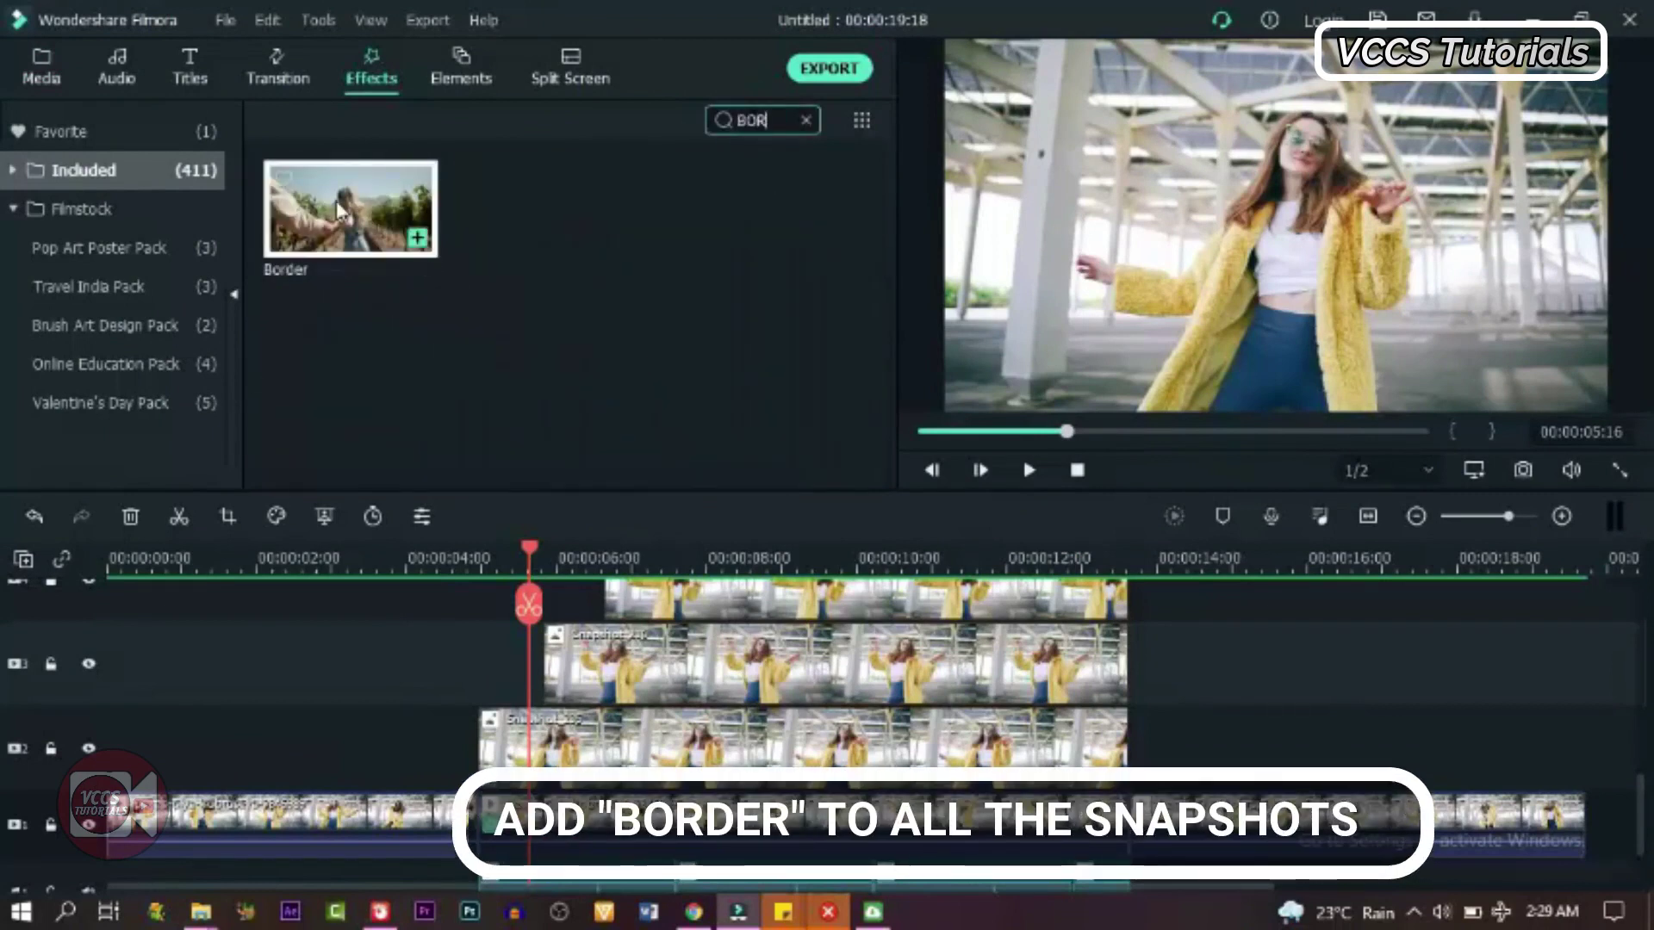
pyautogui.moveTo(340, 211); pyautogui.dragTo(513, 757)
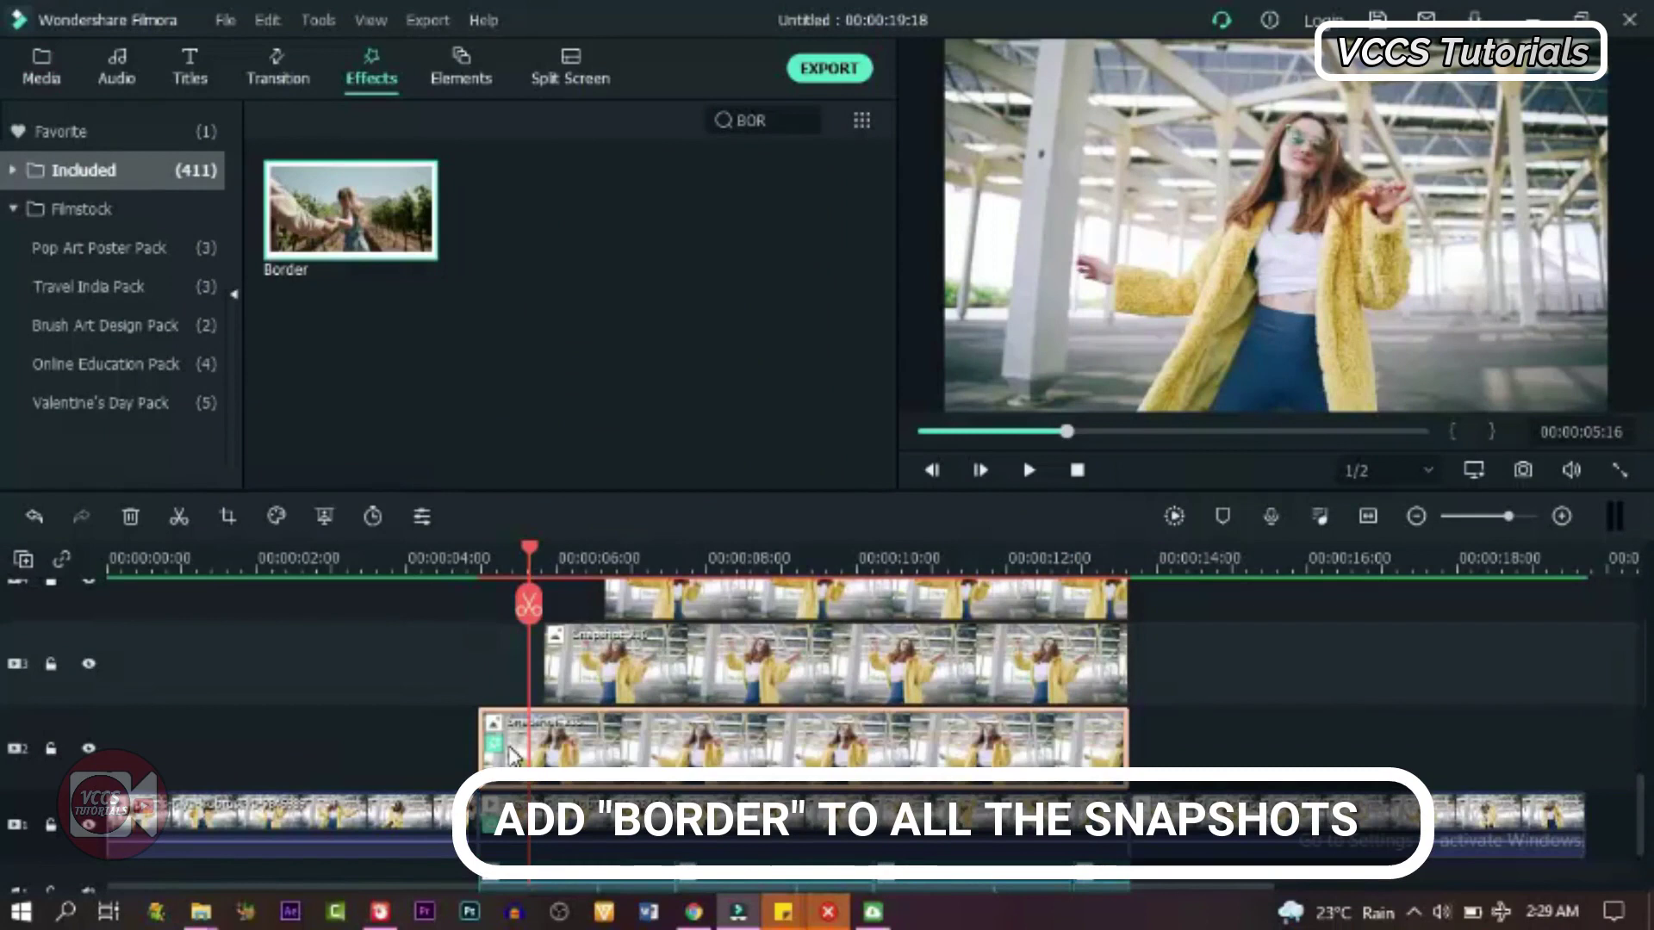
pyautogui.doubleClick(568, 765)
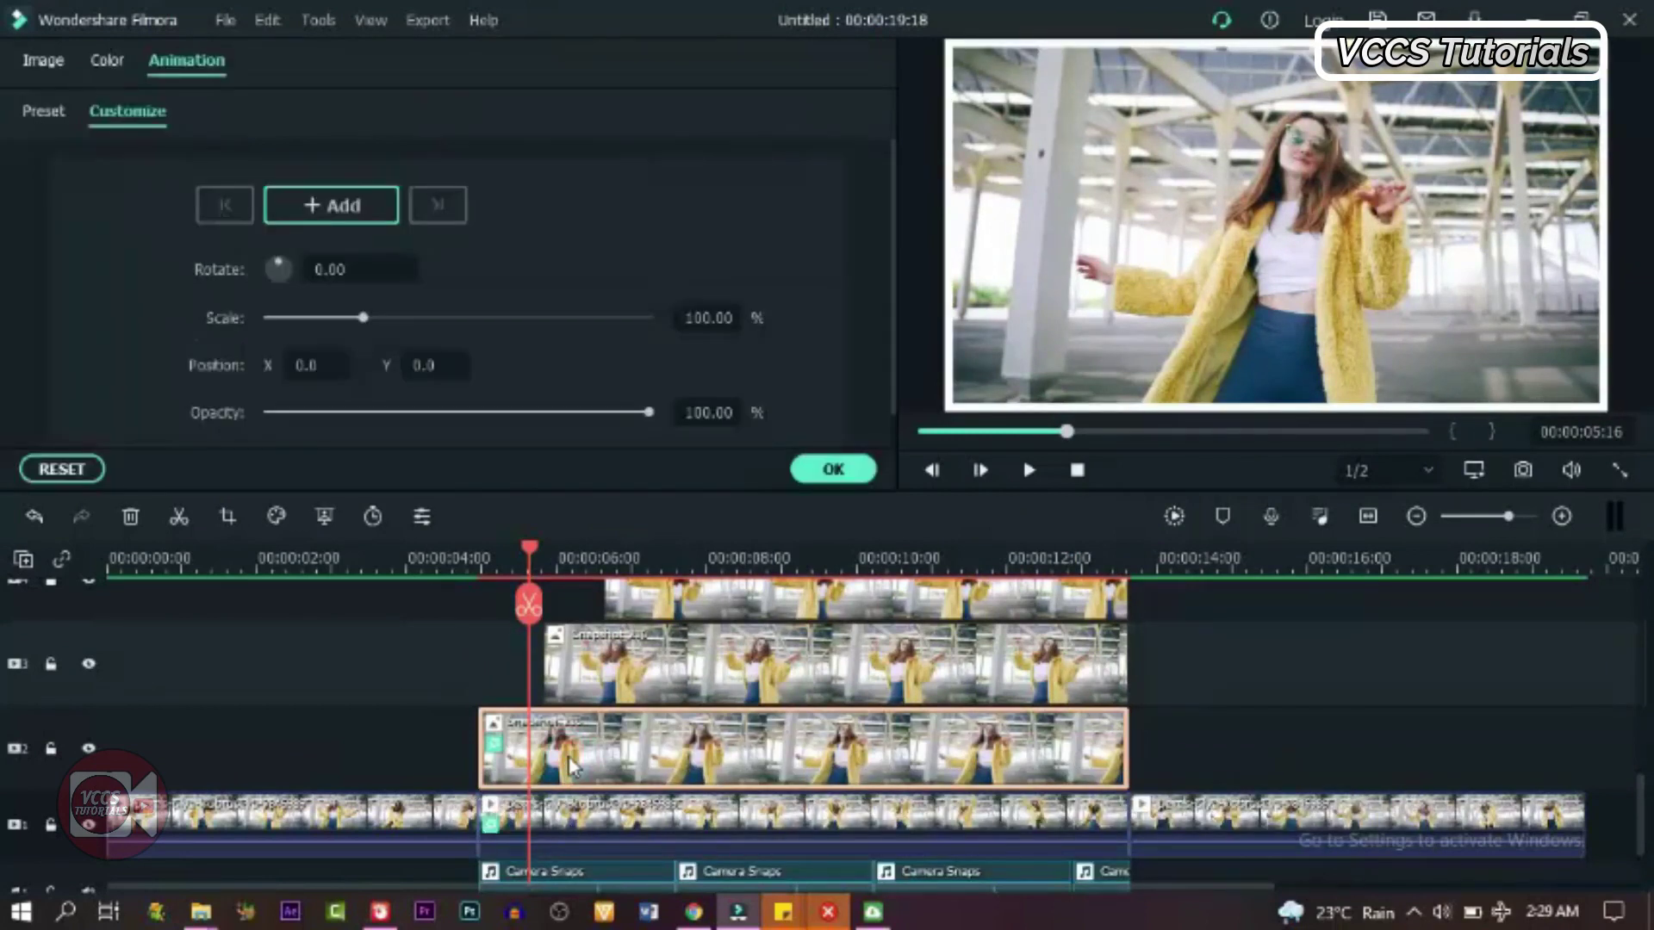
pyautogui.click(41, 61)
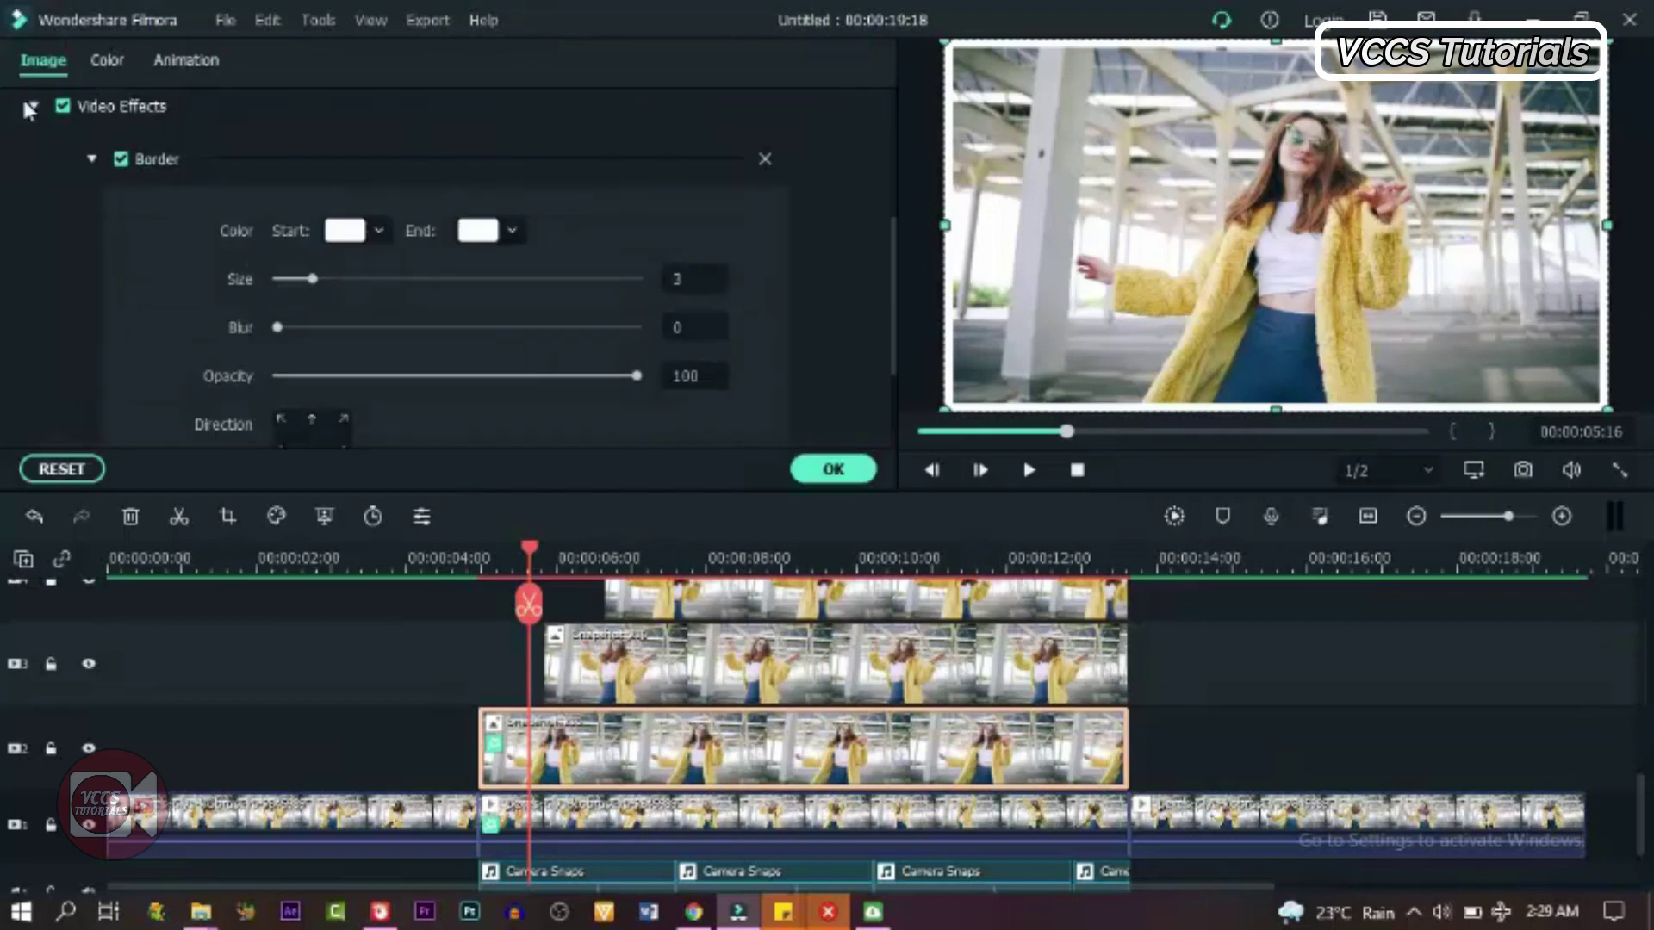
pyautogui.scroll(1, 26, 104)
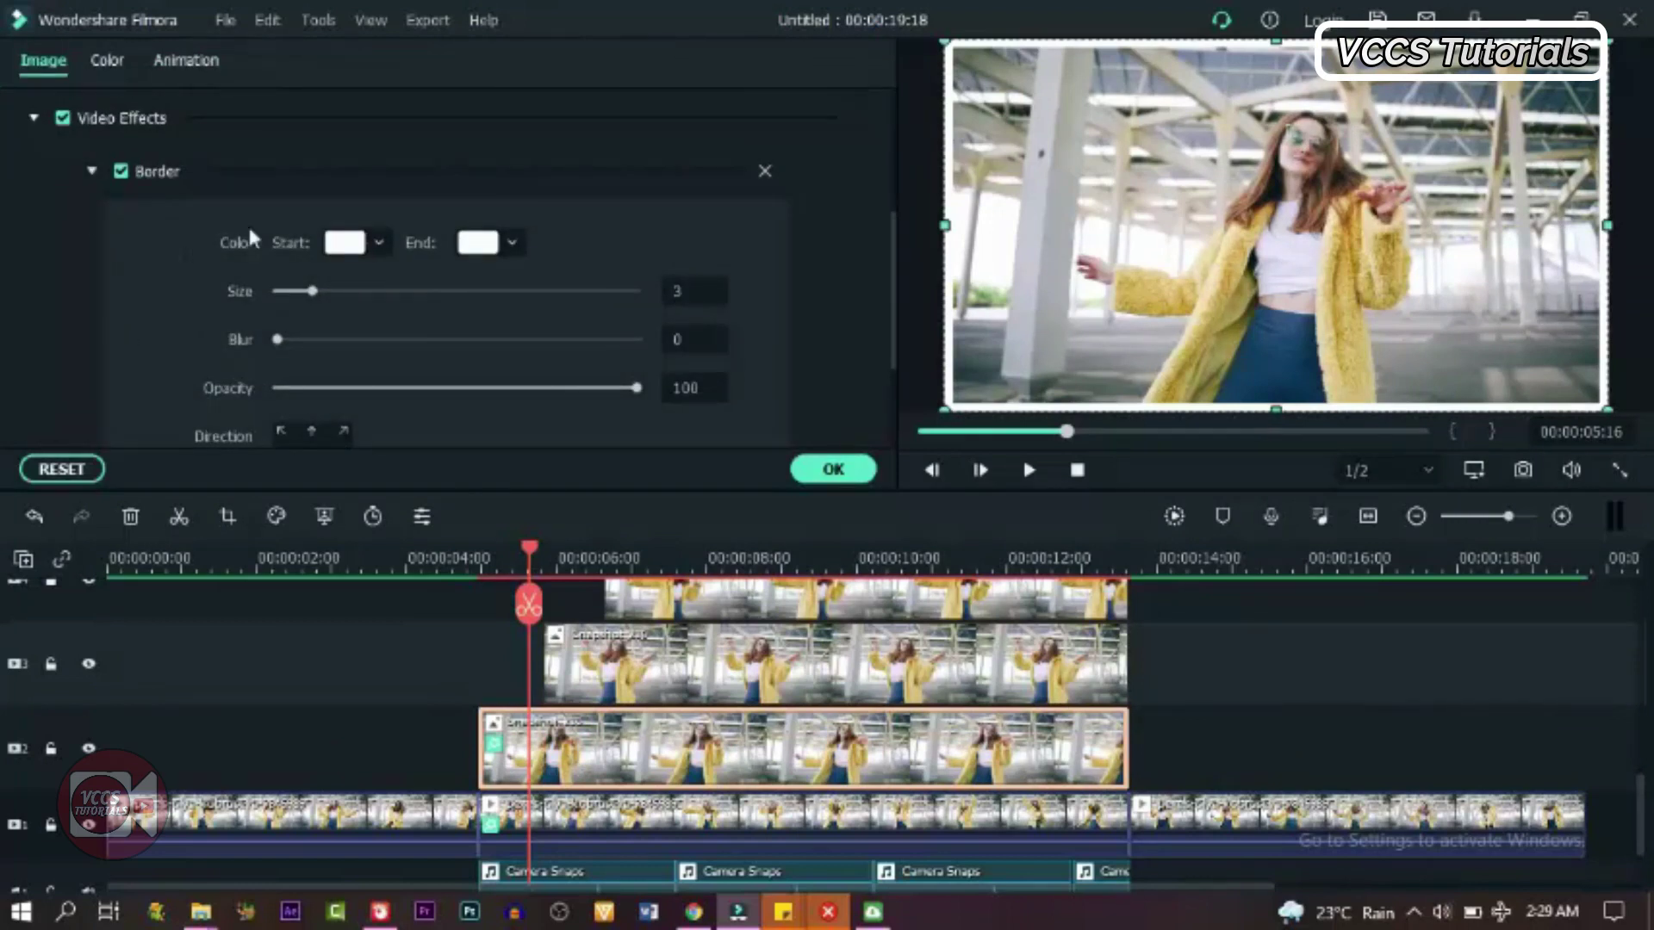
pyautogui.click(680, 290)
pyautogui.write('4')
pyautogui.press('Return')
pyautogui.click(829, 473)
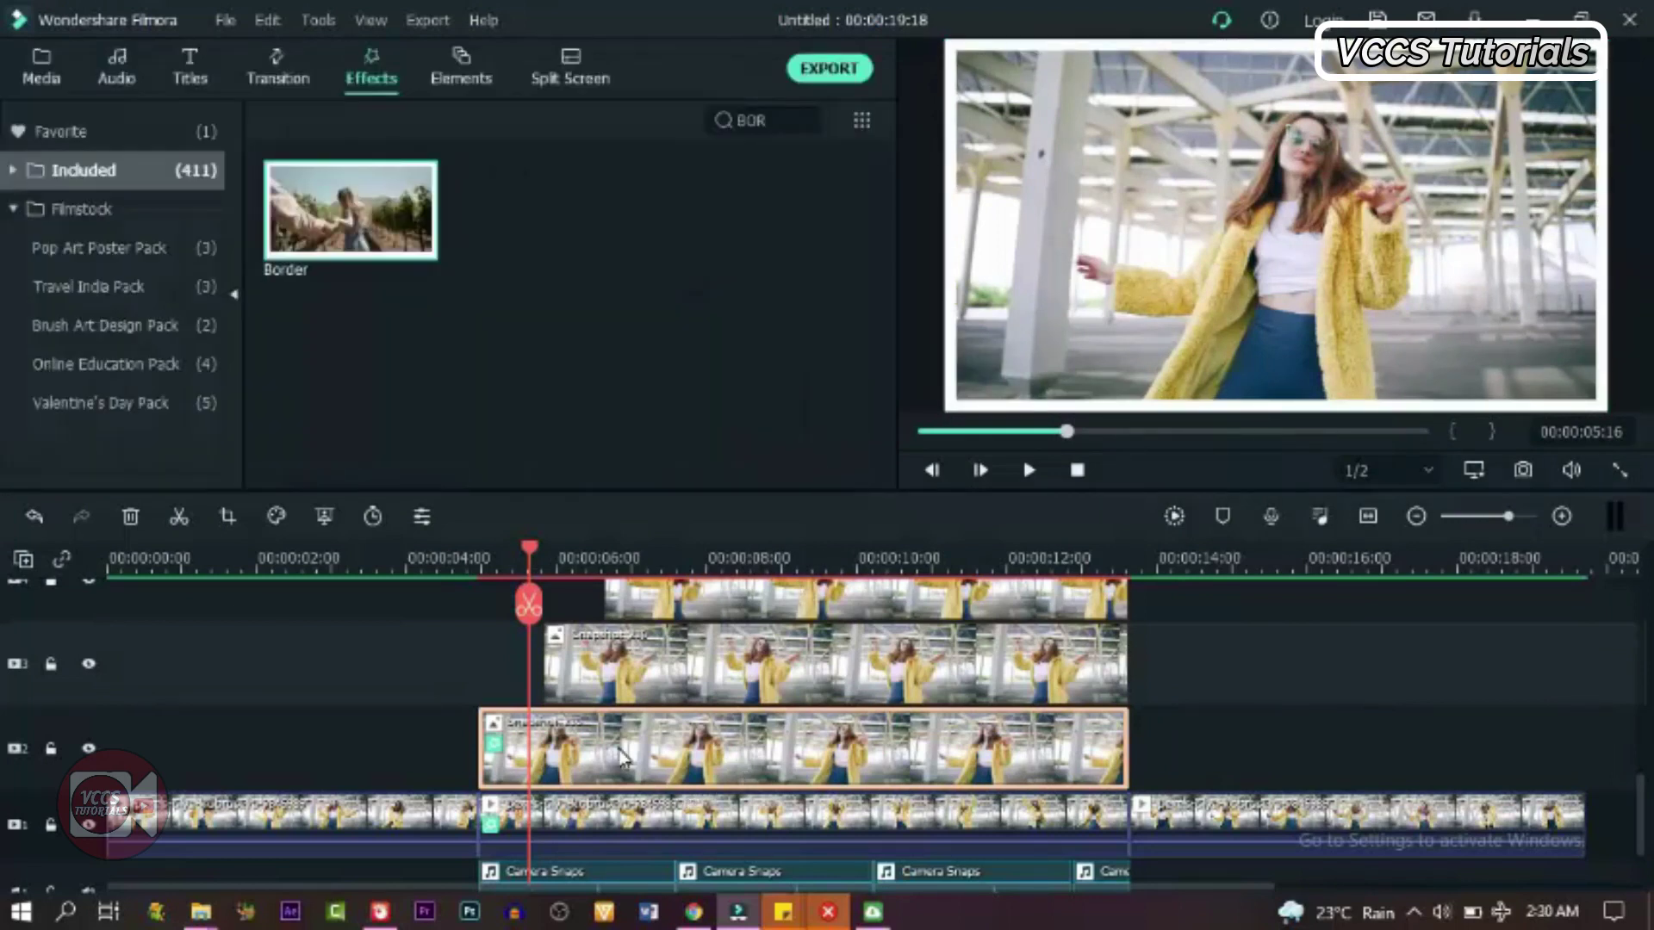
# Copy Snapshot_235's border effect and paste it onto the other stacked snapshot clips
pyautogui.rightClick(623, 758)
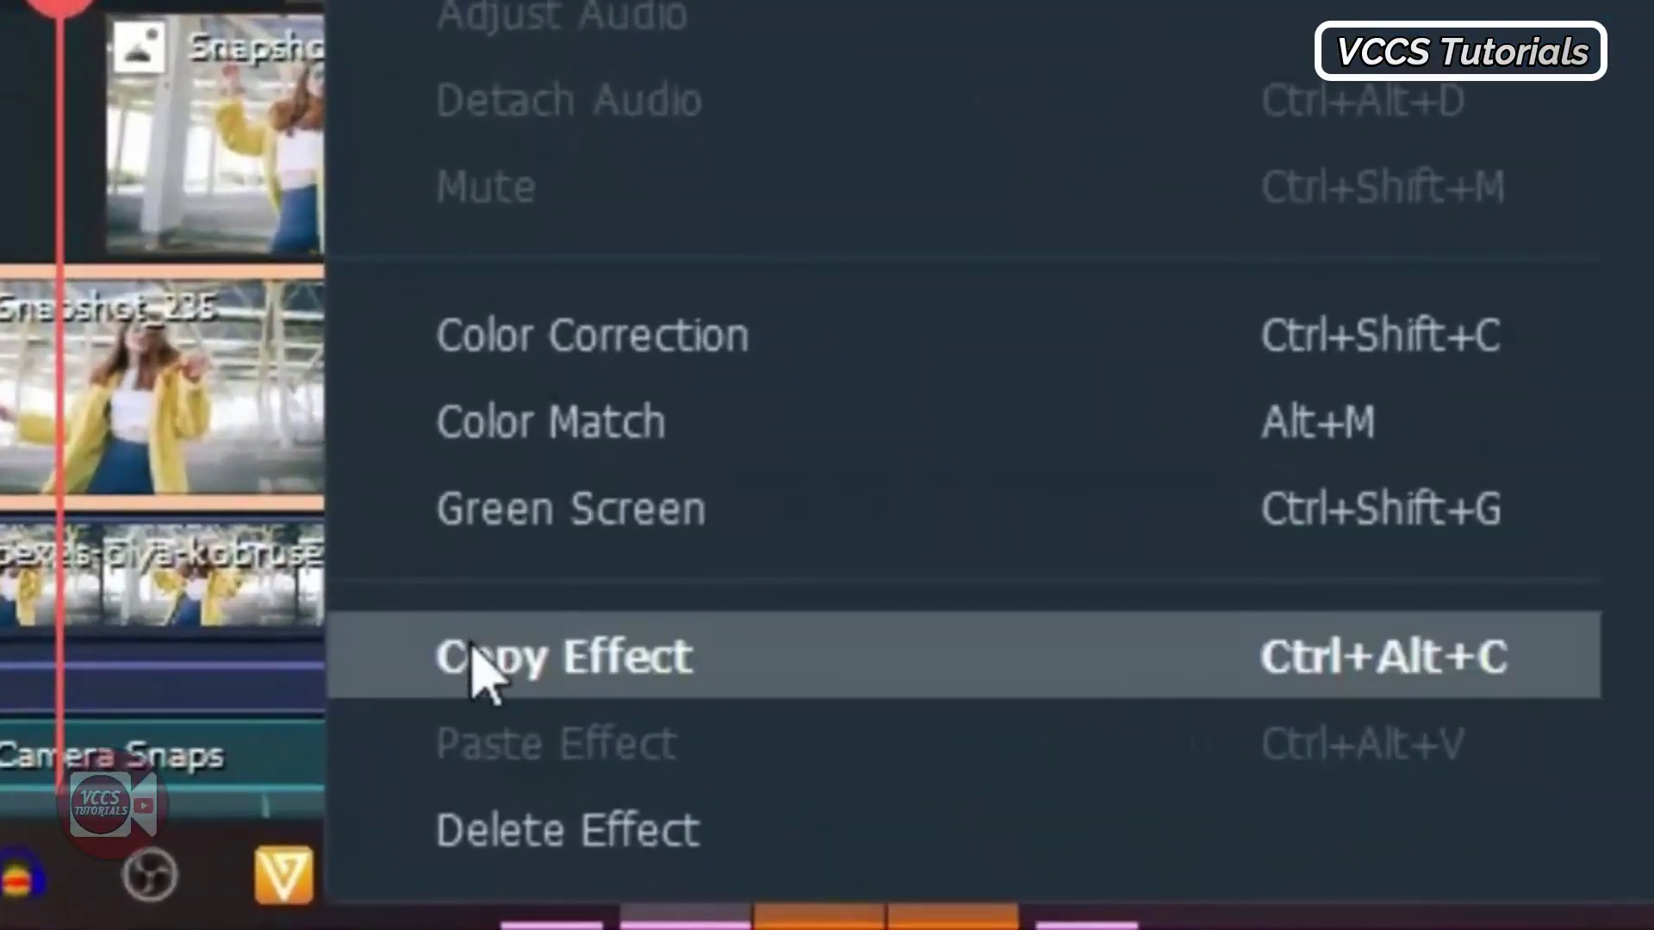
pyautogui.click(474, 667)
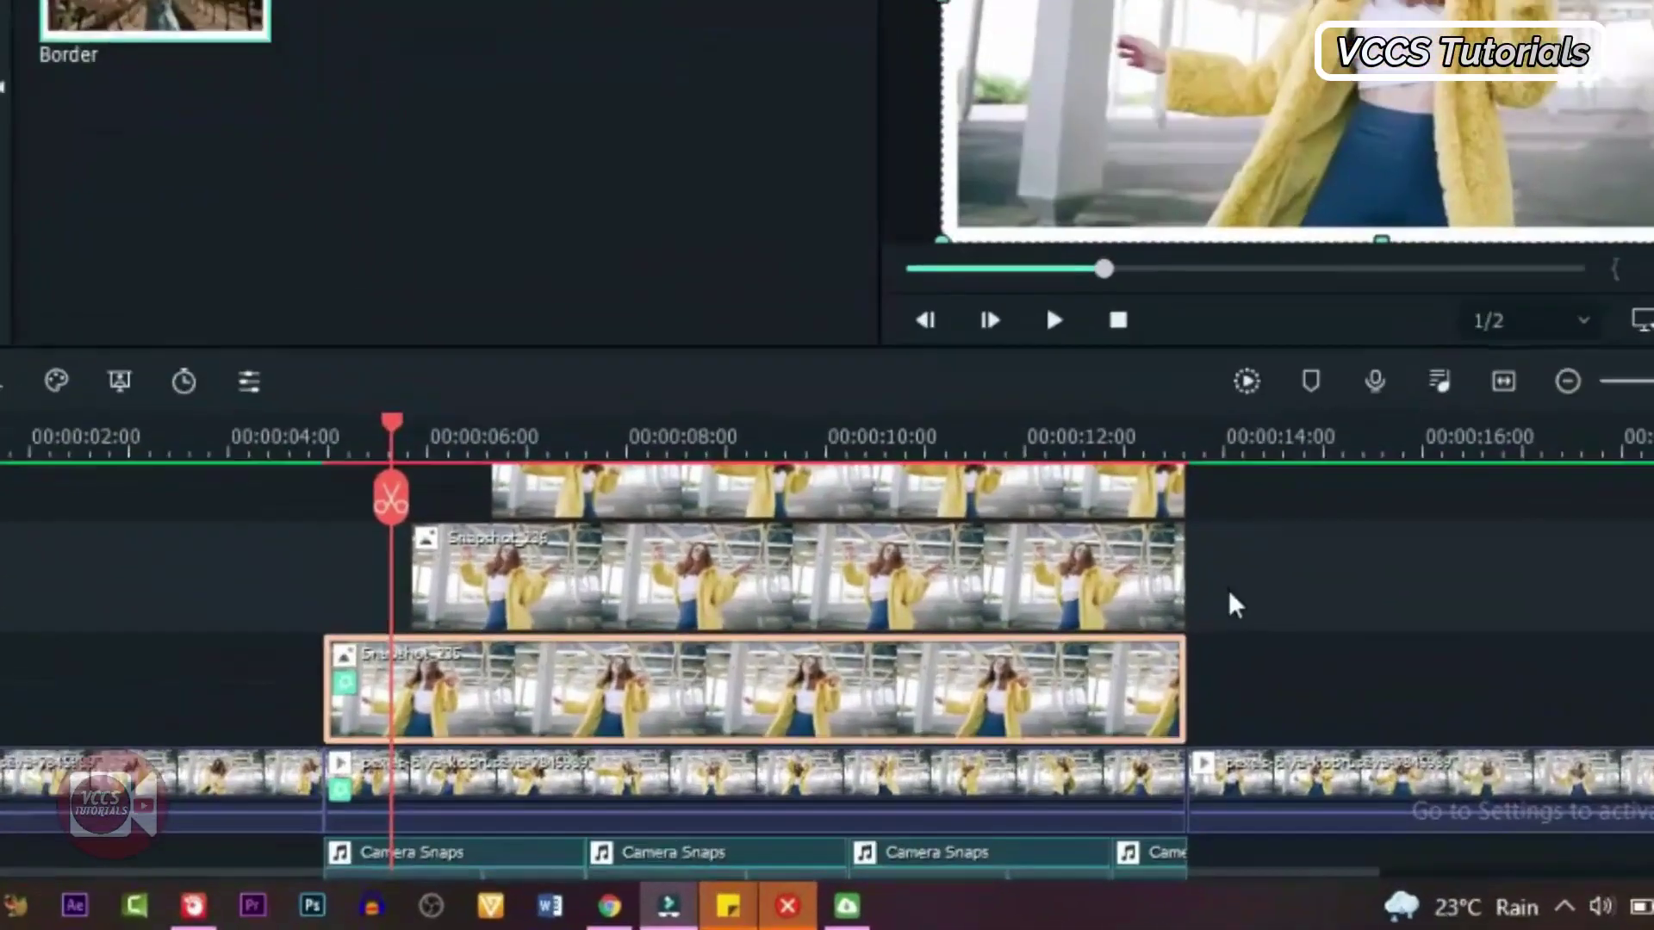
pyautogui.moveTo(1230, 595); pyautogui.dragTo(1105, 418)
pyautogui.moveTo(1148, 250); pyautogui.dragTo(1172, 362)
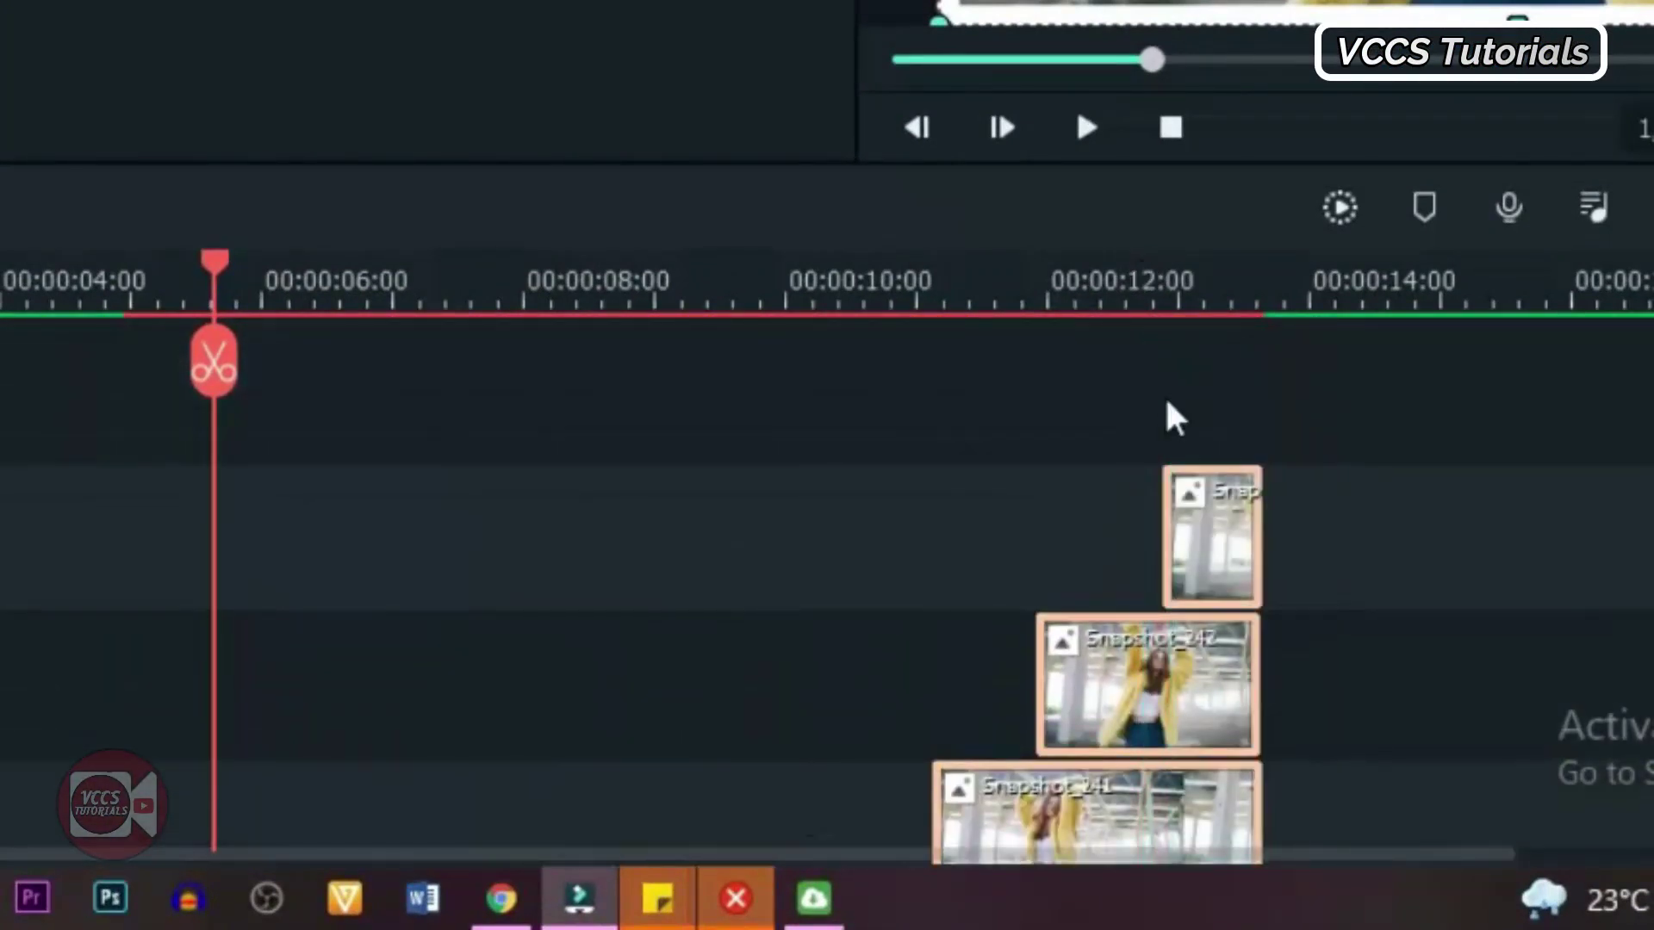
pyautogui.rightClick(1134, 700)
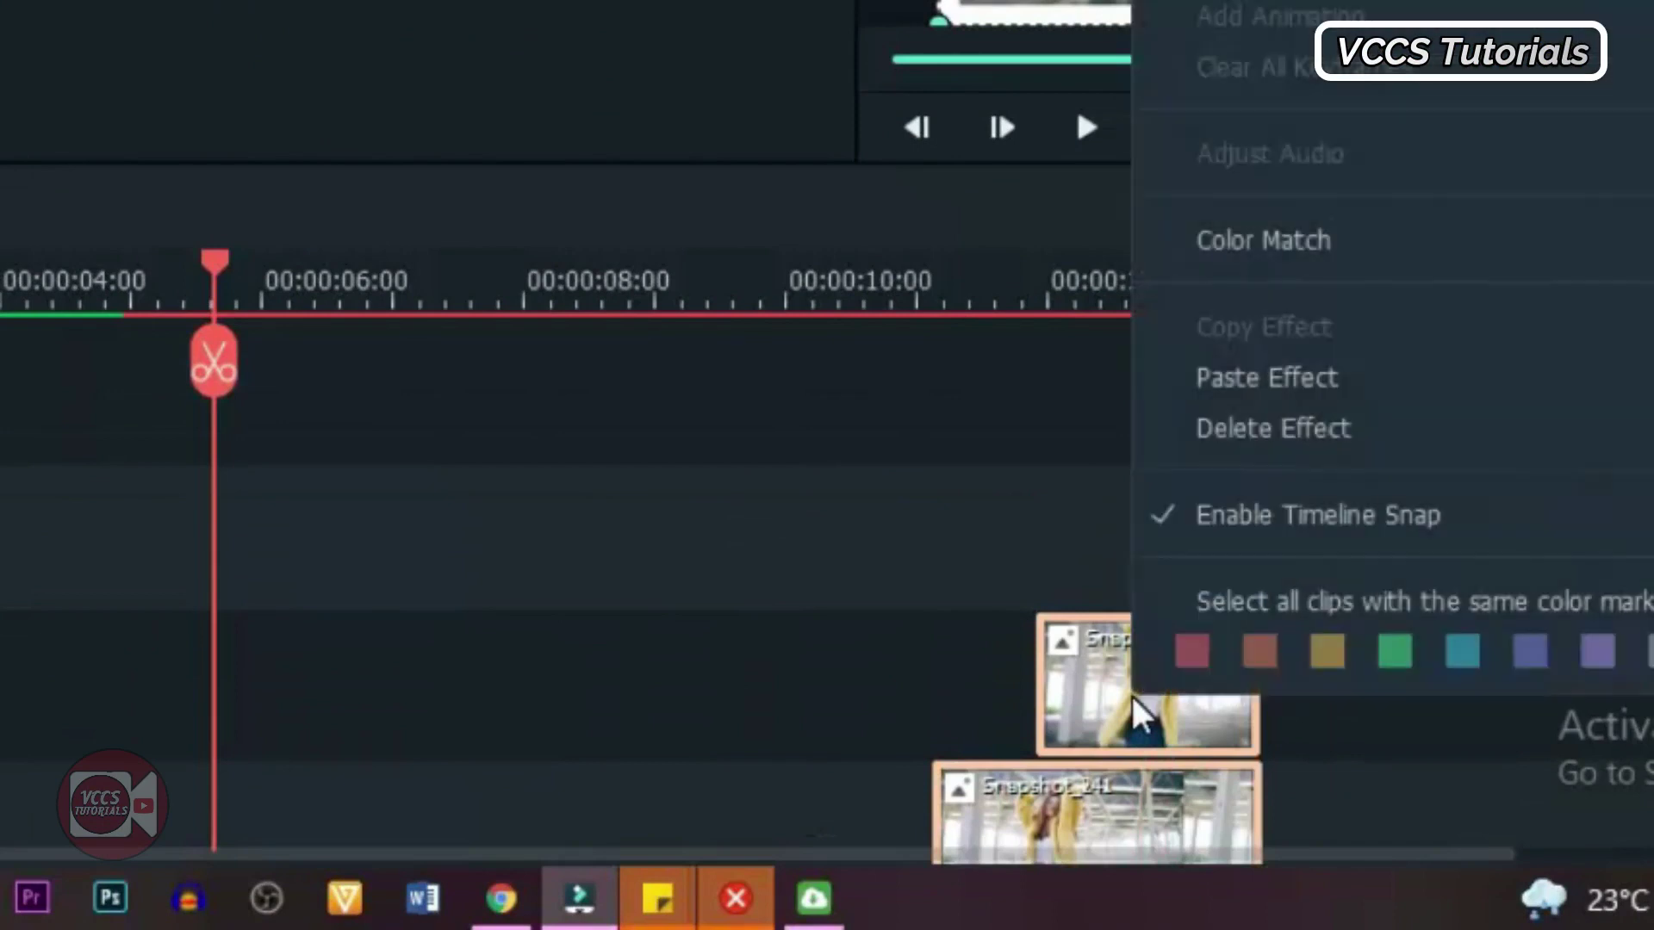
pyautogui.click(1280, 379)
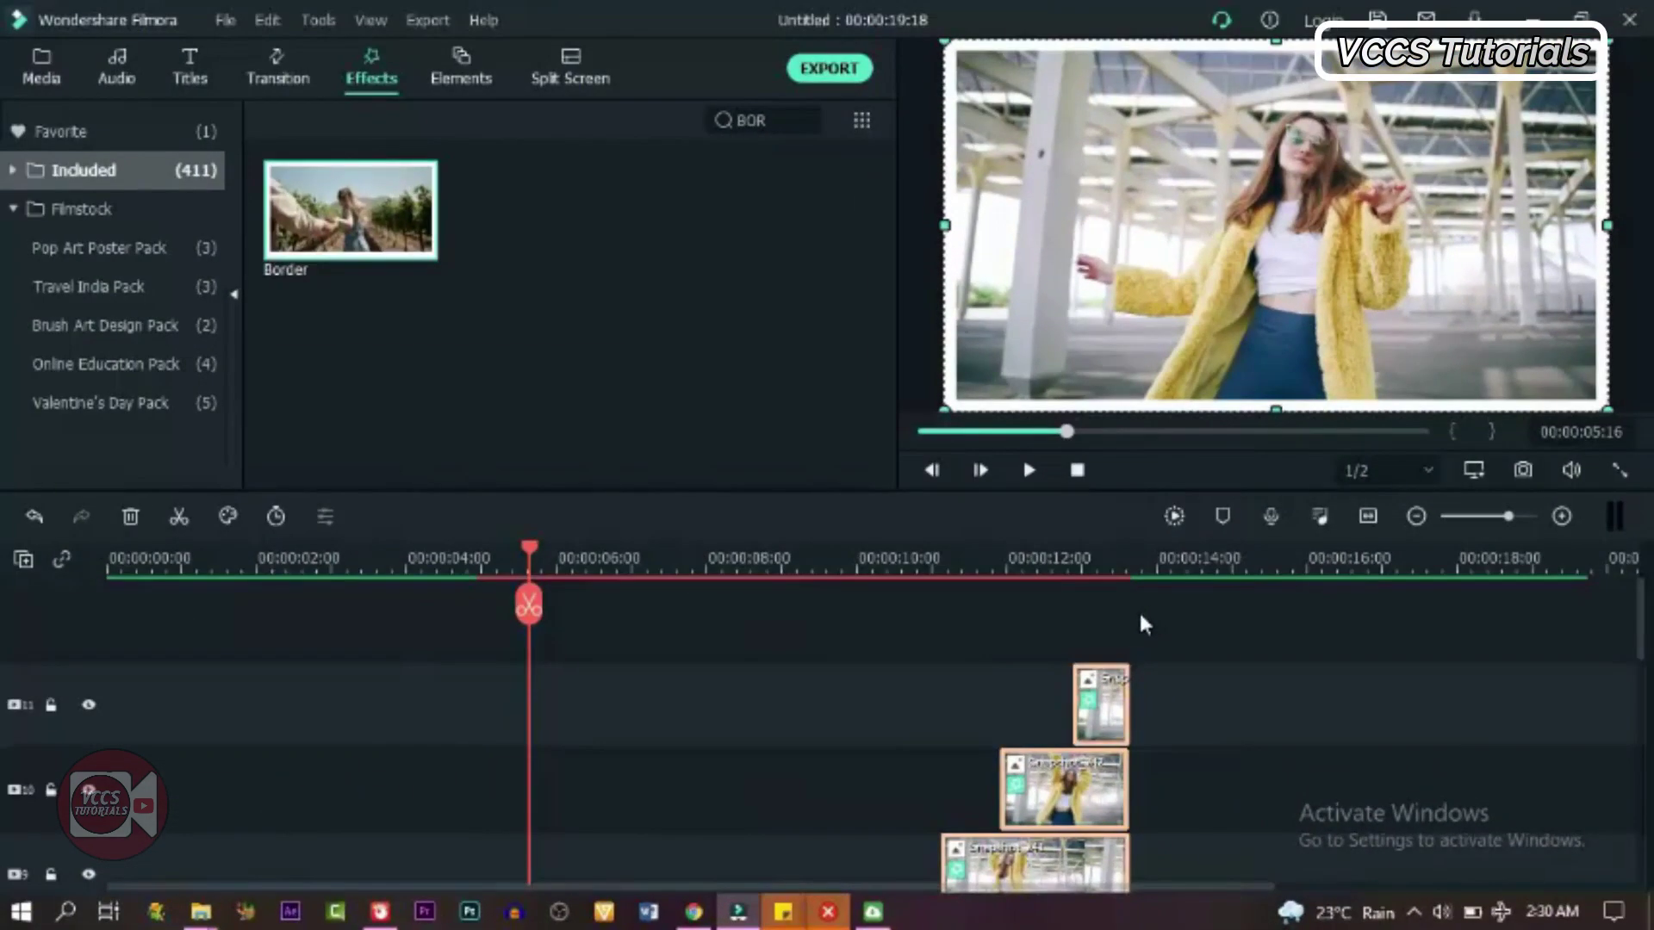
# Scrub from about 9 seconds back to 4.8 seconds to check the bordered stills
pyautogui.click(840, 560)
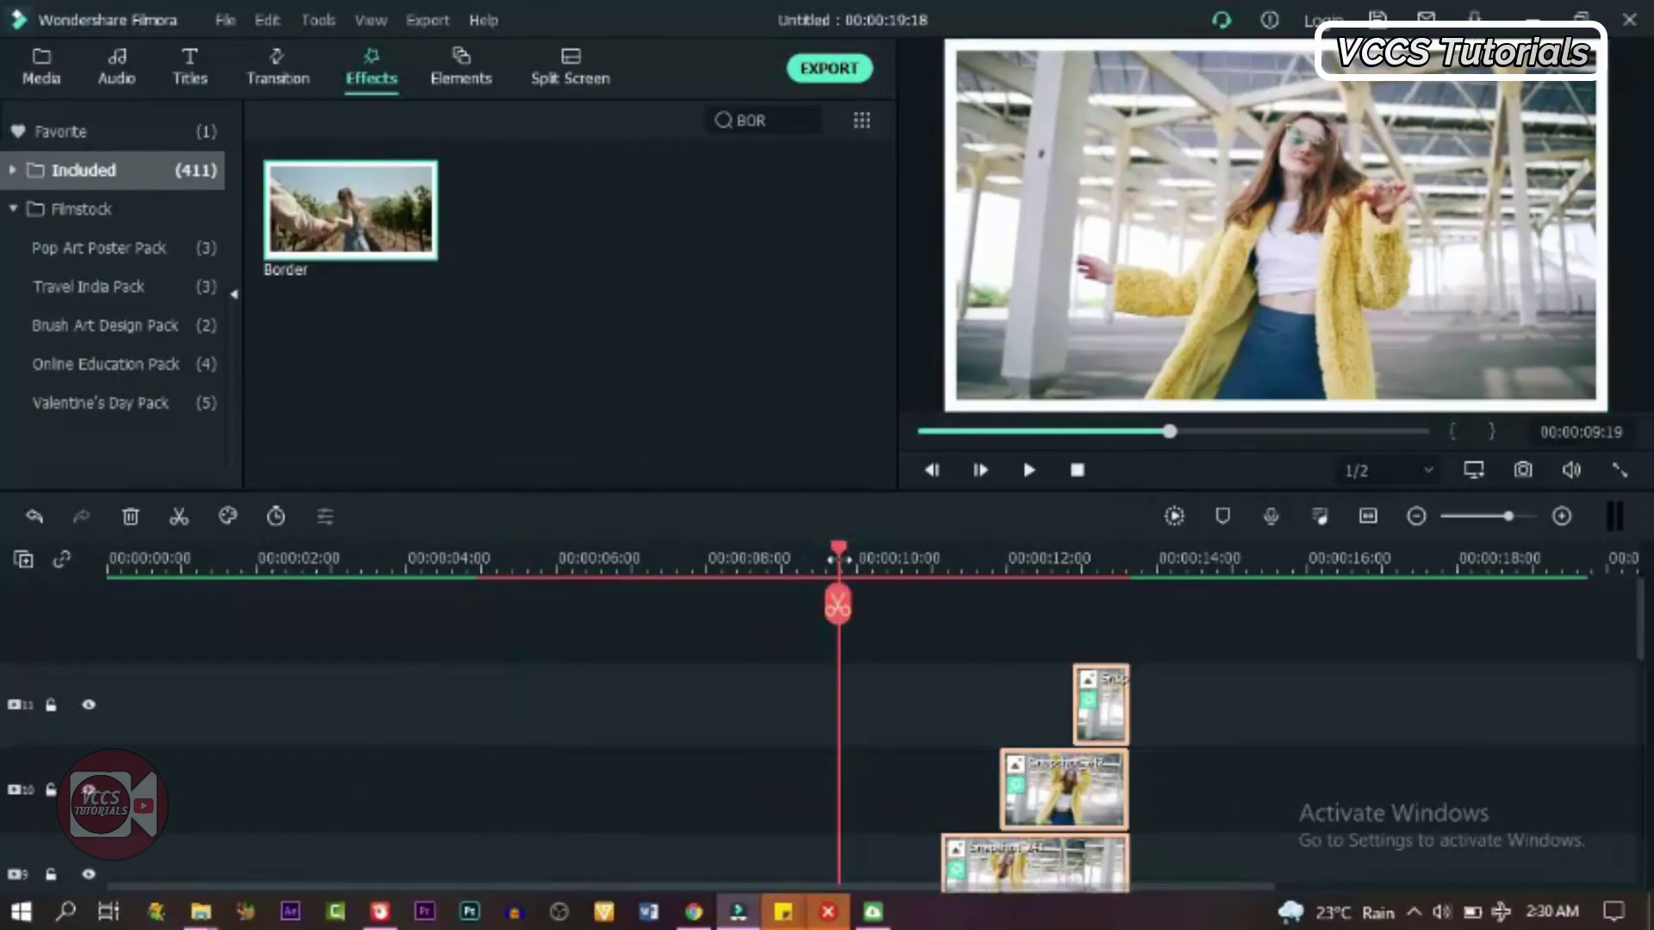
pyautogui.scroll(-5, 838, 559)
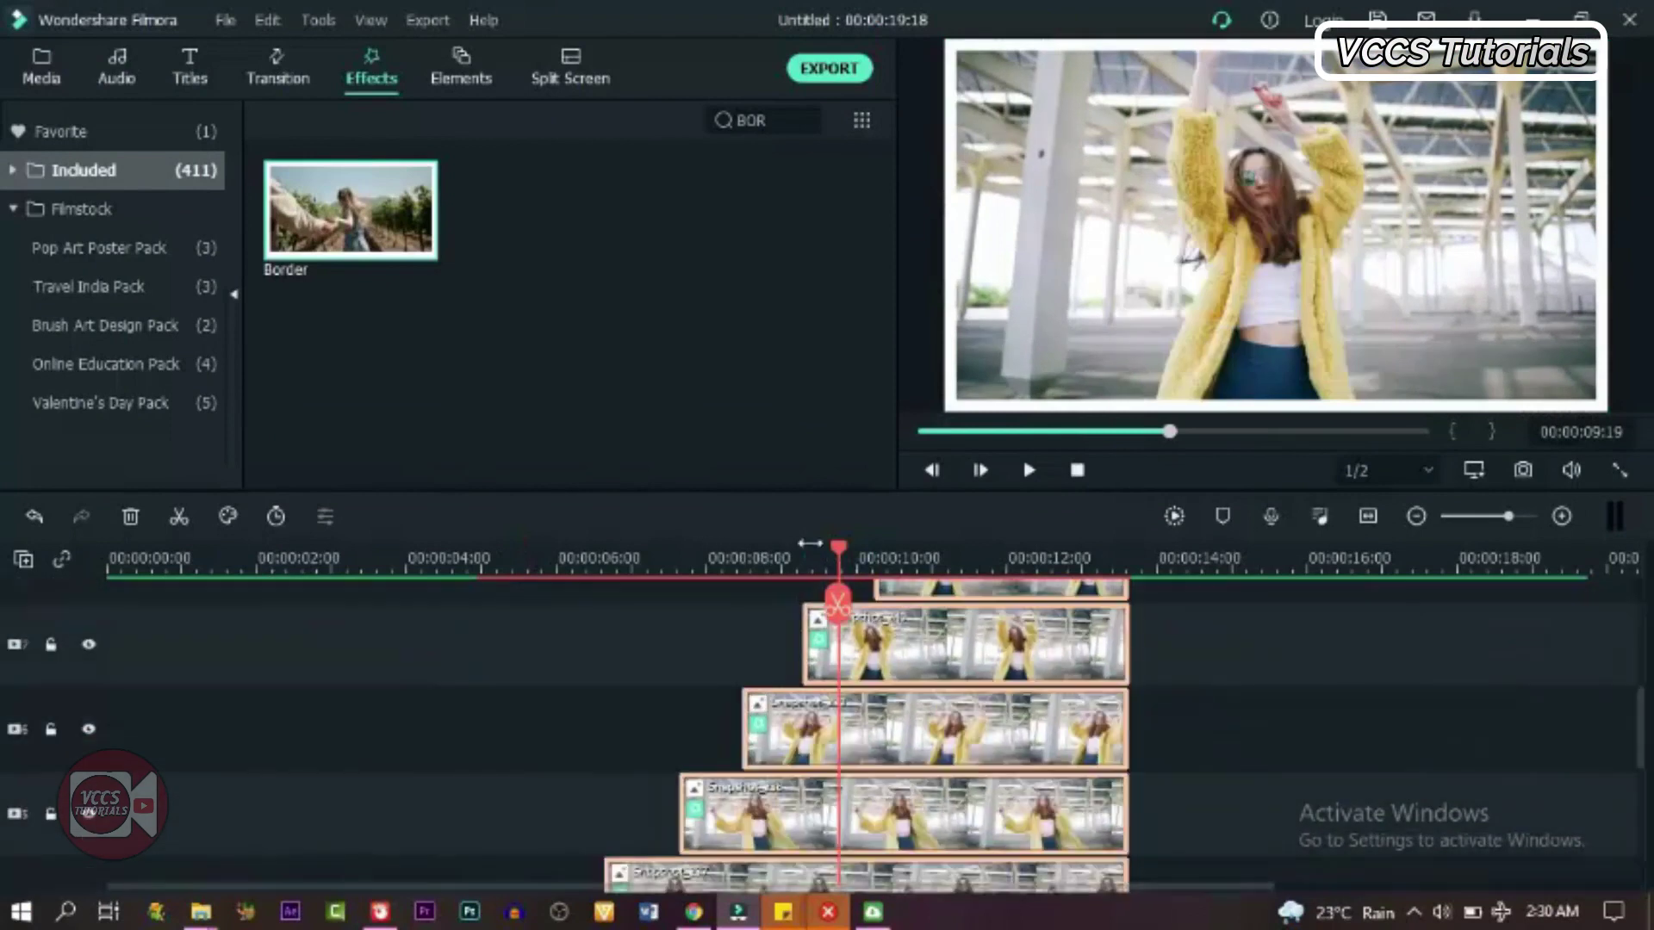
pyautogui.moveTo(840, 558); pyautogui.dragTo(616, 663)
pyautogui.scroll(-1, 733, 672)
pyautogui.scroll(3, 765, 685)
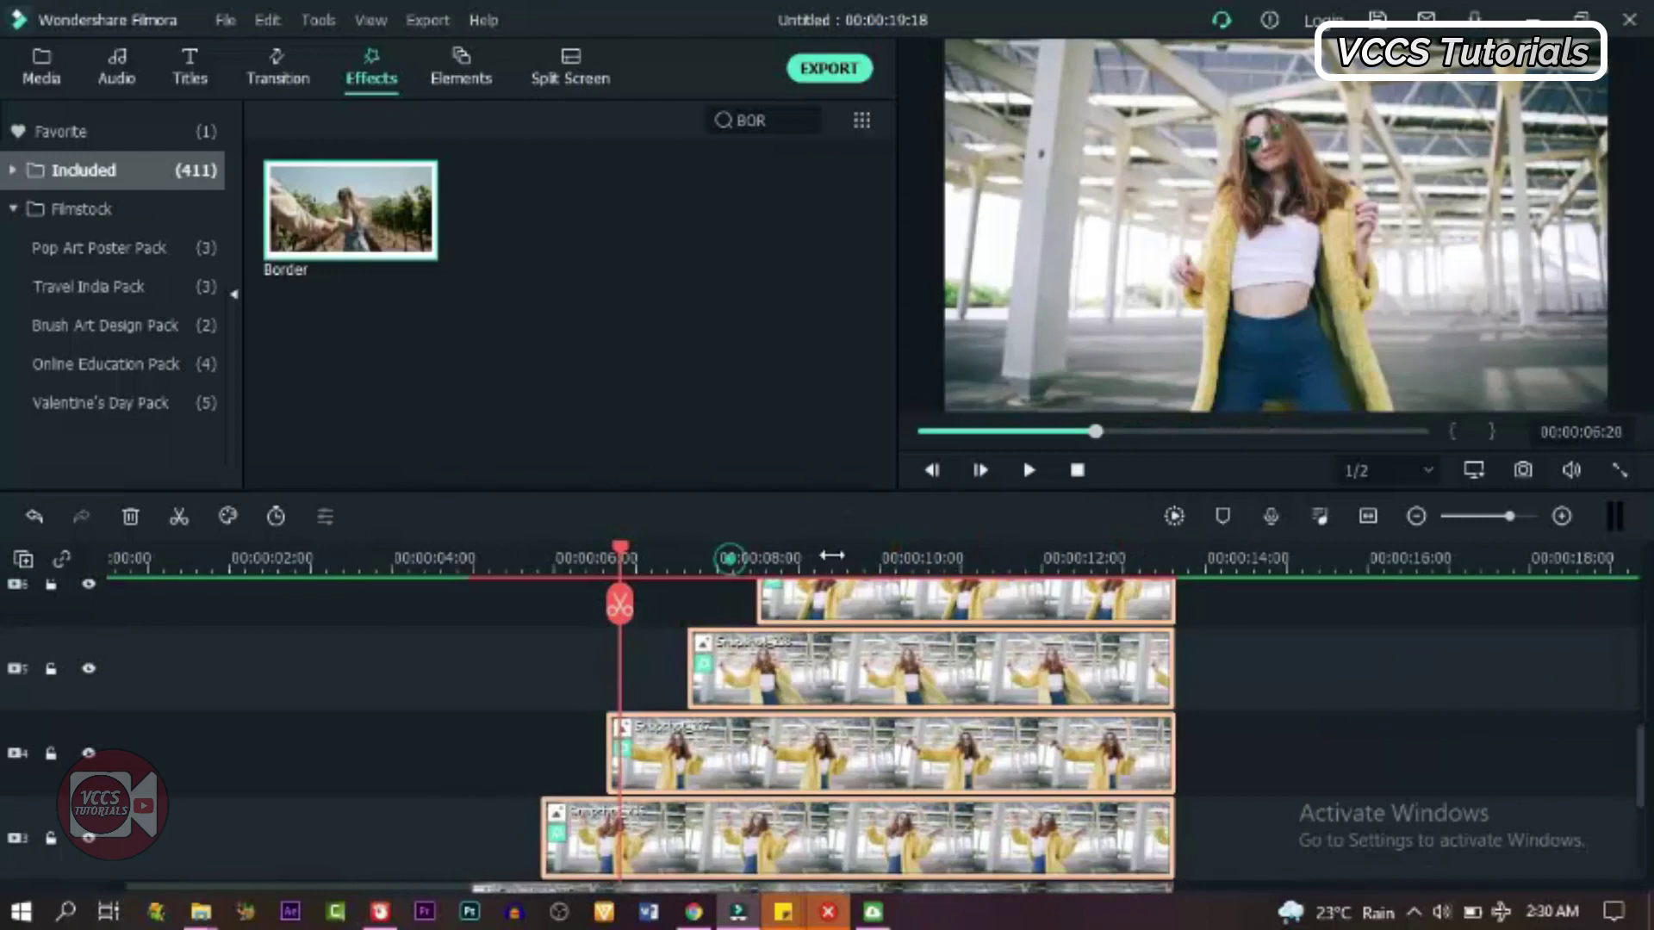
pyautogui.scroll(-3, 764, 685)
pyautogui.click(368, 561)
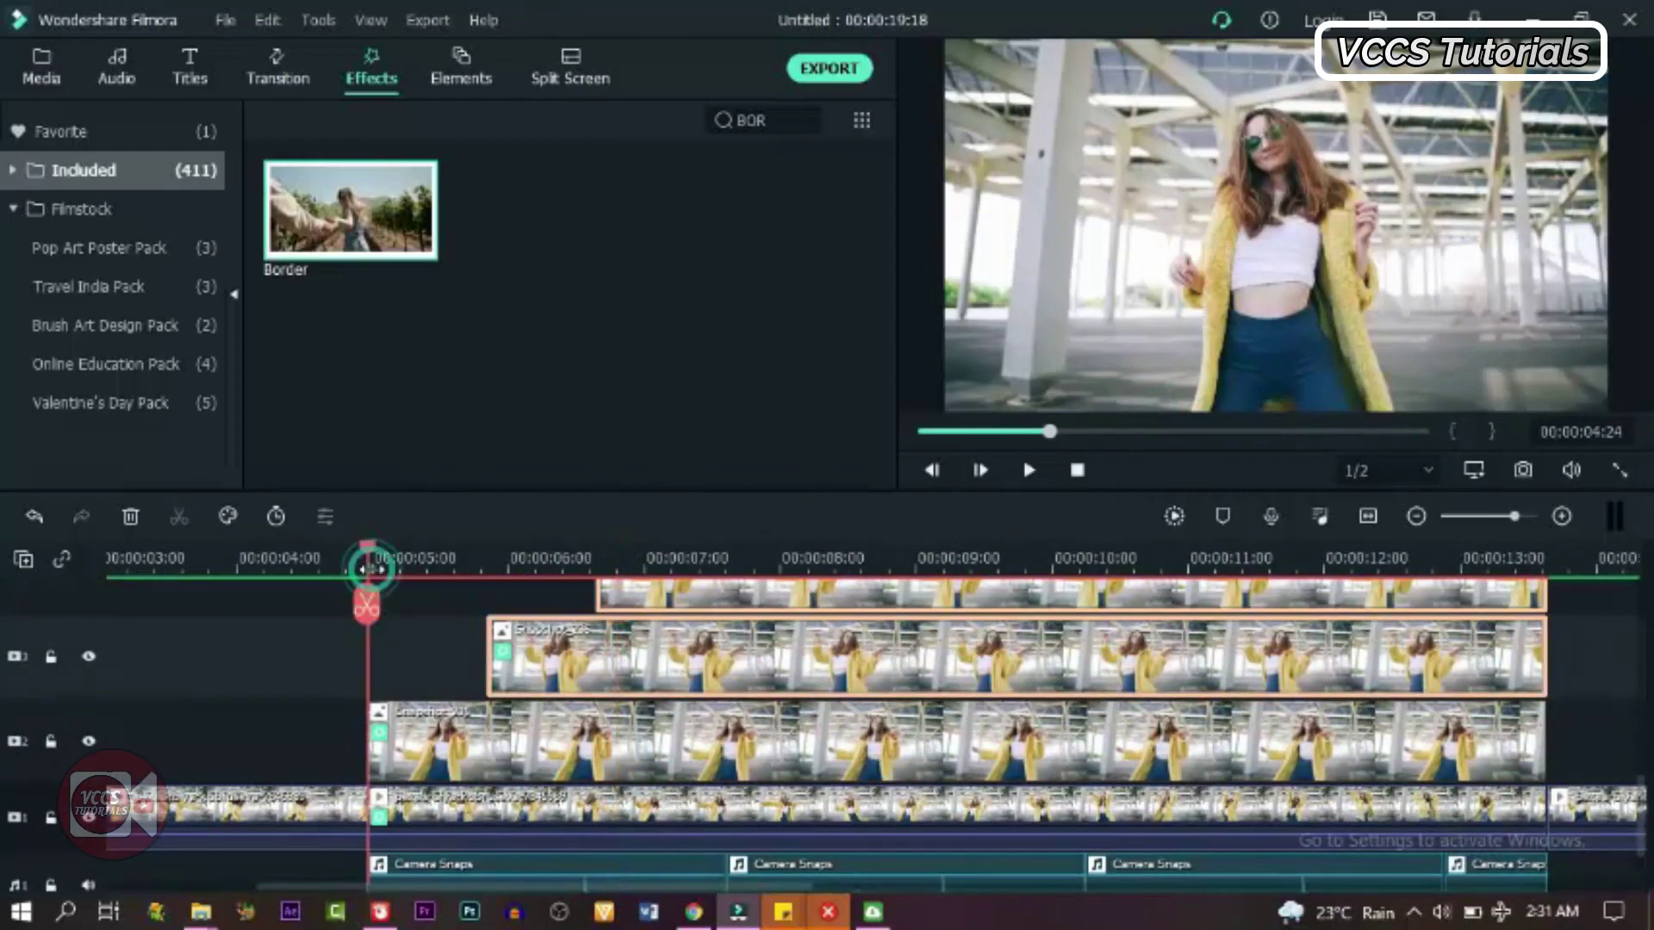
# Add a custom animation keyframe to the first snapshot clip, then step forward a few frames
pyautogui.click(426, 736)
pyautogui.doubleClick(427, 737)
pyautogui.click(184, 60)
pyautogui.click(129, 112)
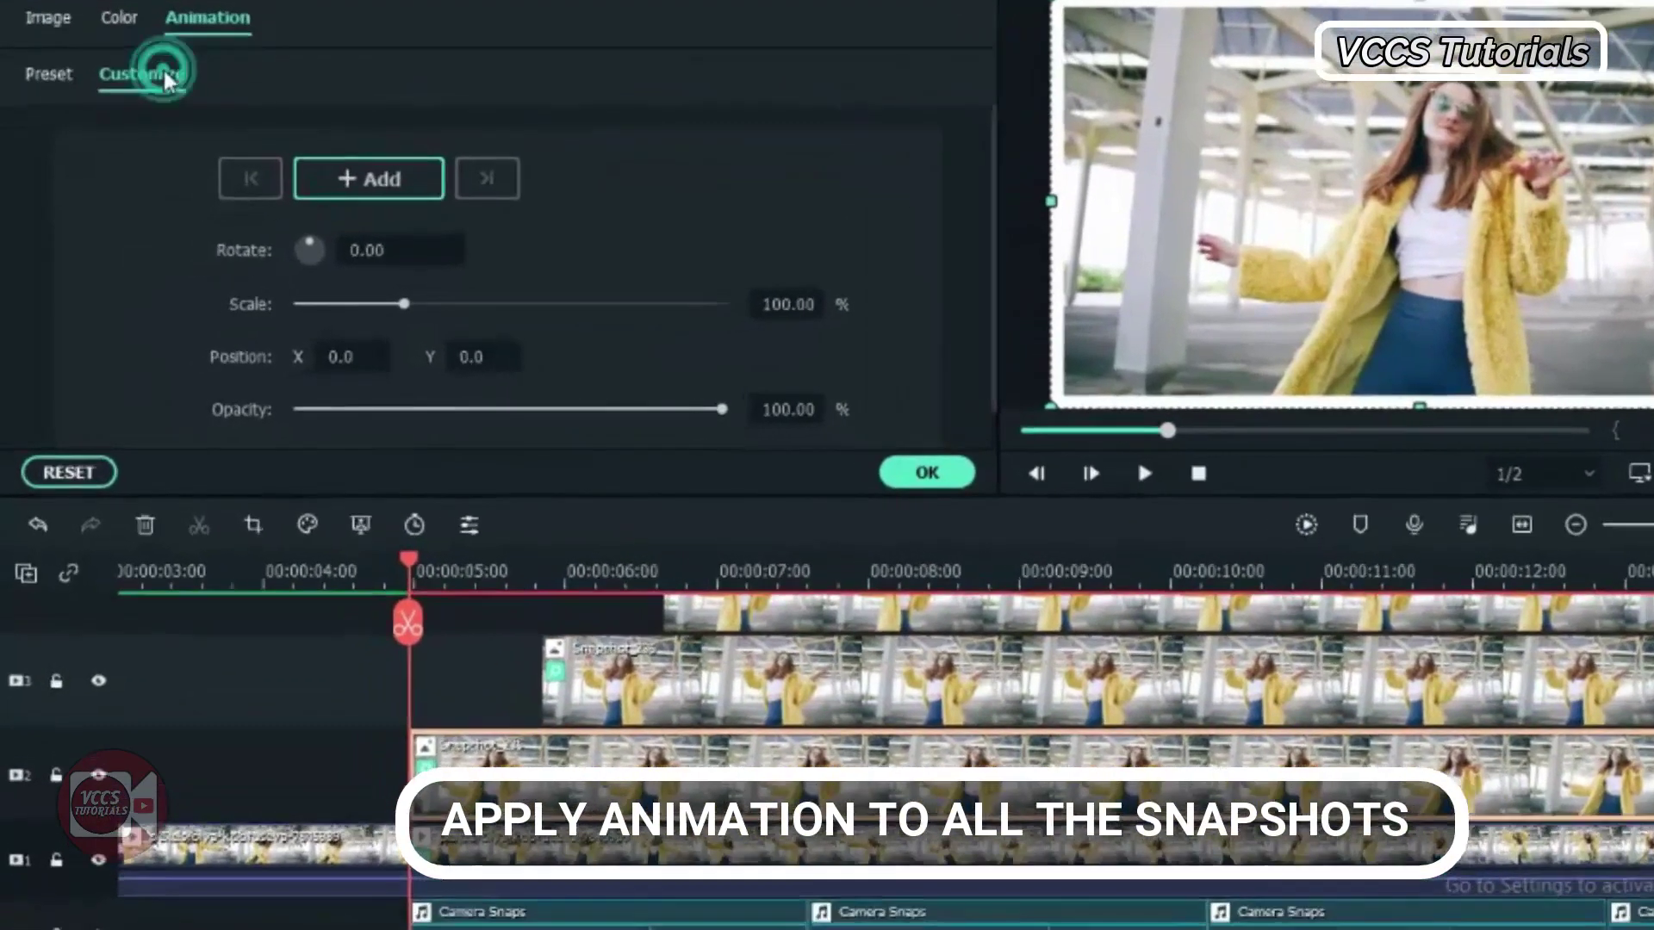
pyautogui.click(409, 154)
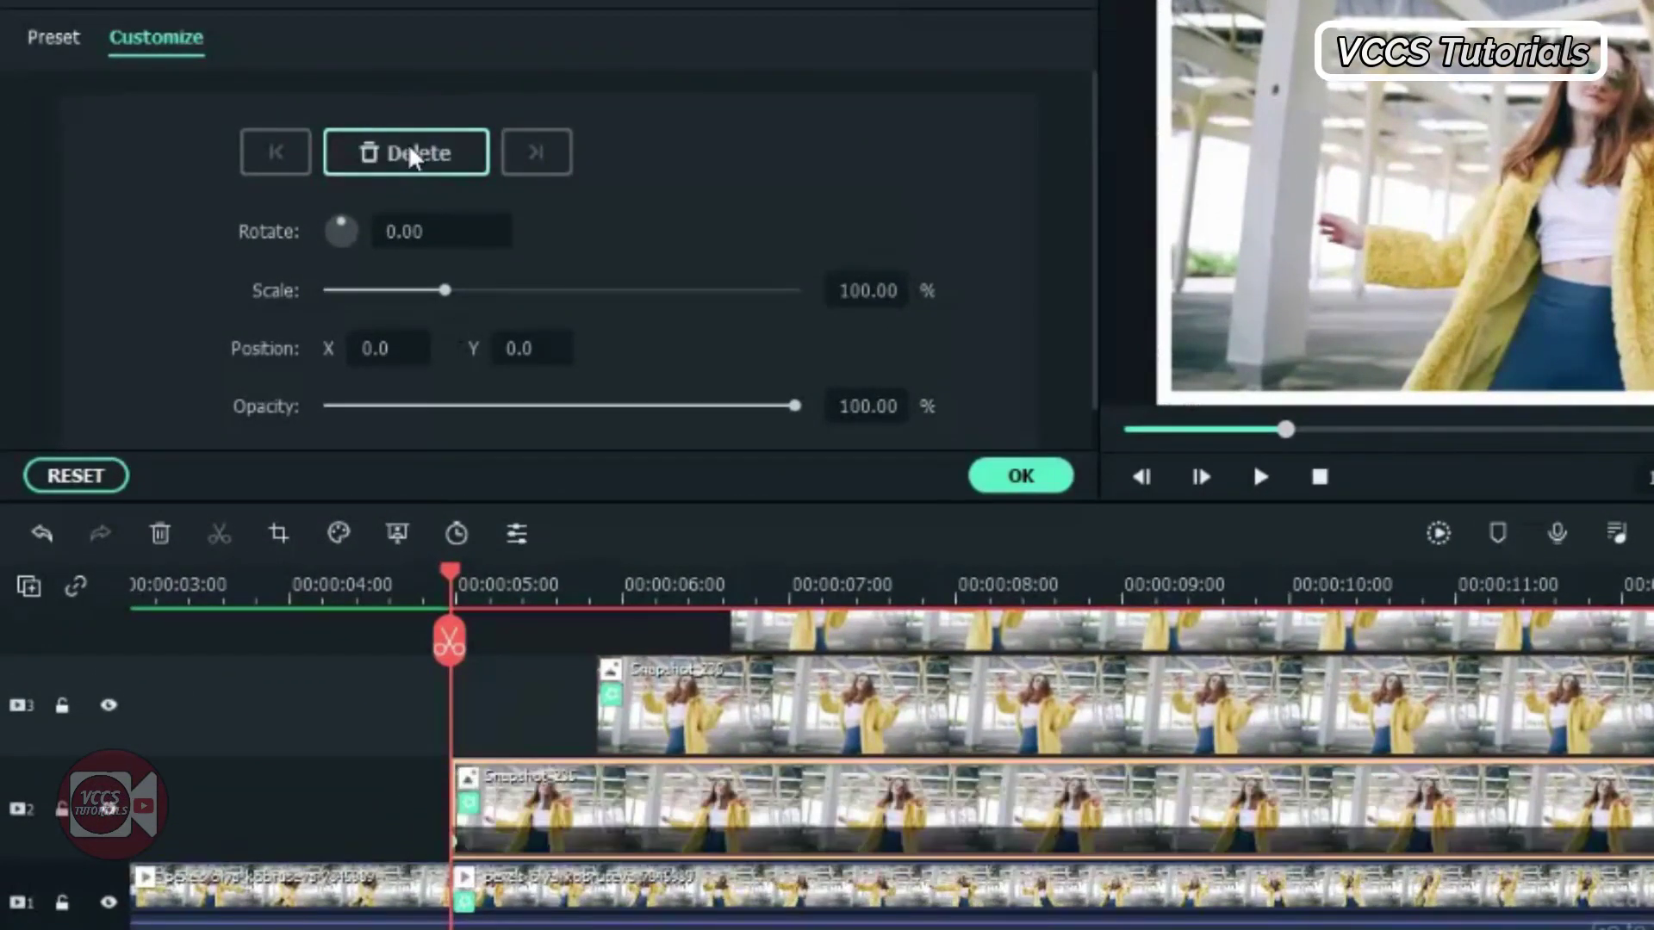
pyautogui.press('Right')
pyautogui.press('Right')
pyautogui.press('Right')
pyautogui.press('Right')
pyautogui.press('Right')
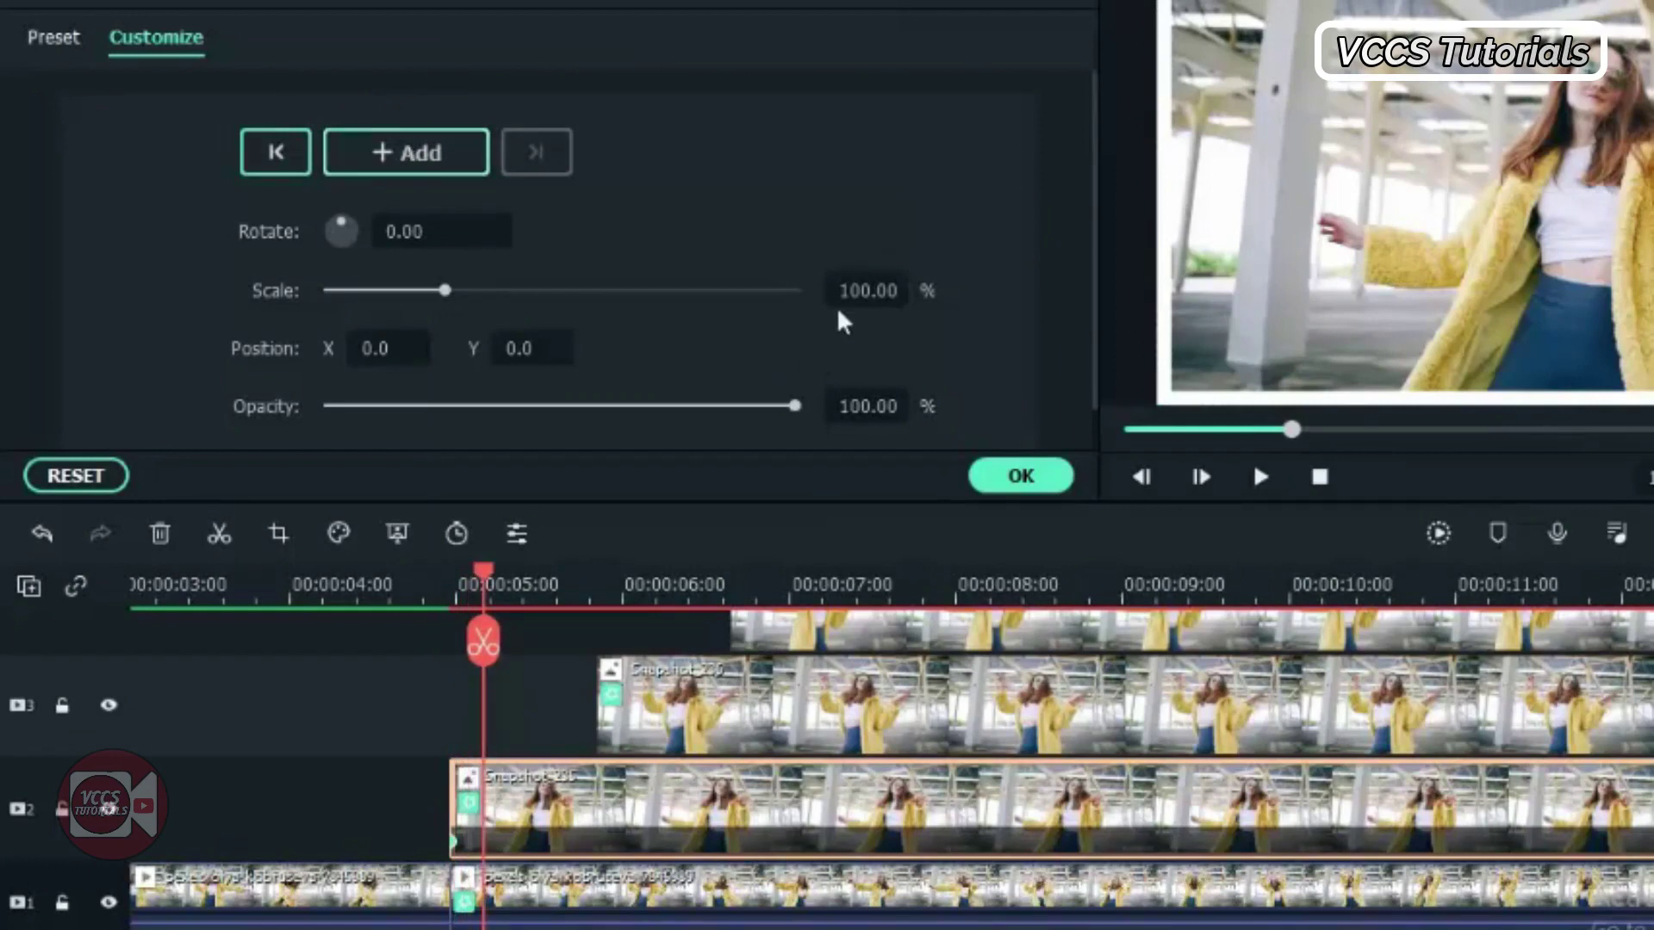
# Set Scale to 60% and Rotate to 5 for the keyframe, then play the preview
pyautogui.doubleClick(868, 290)
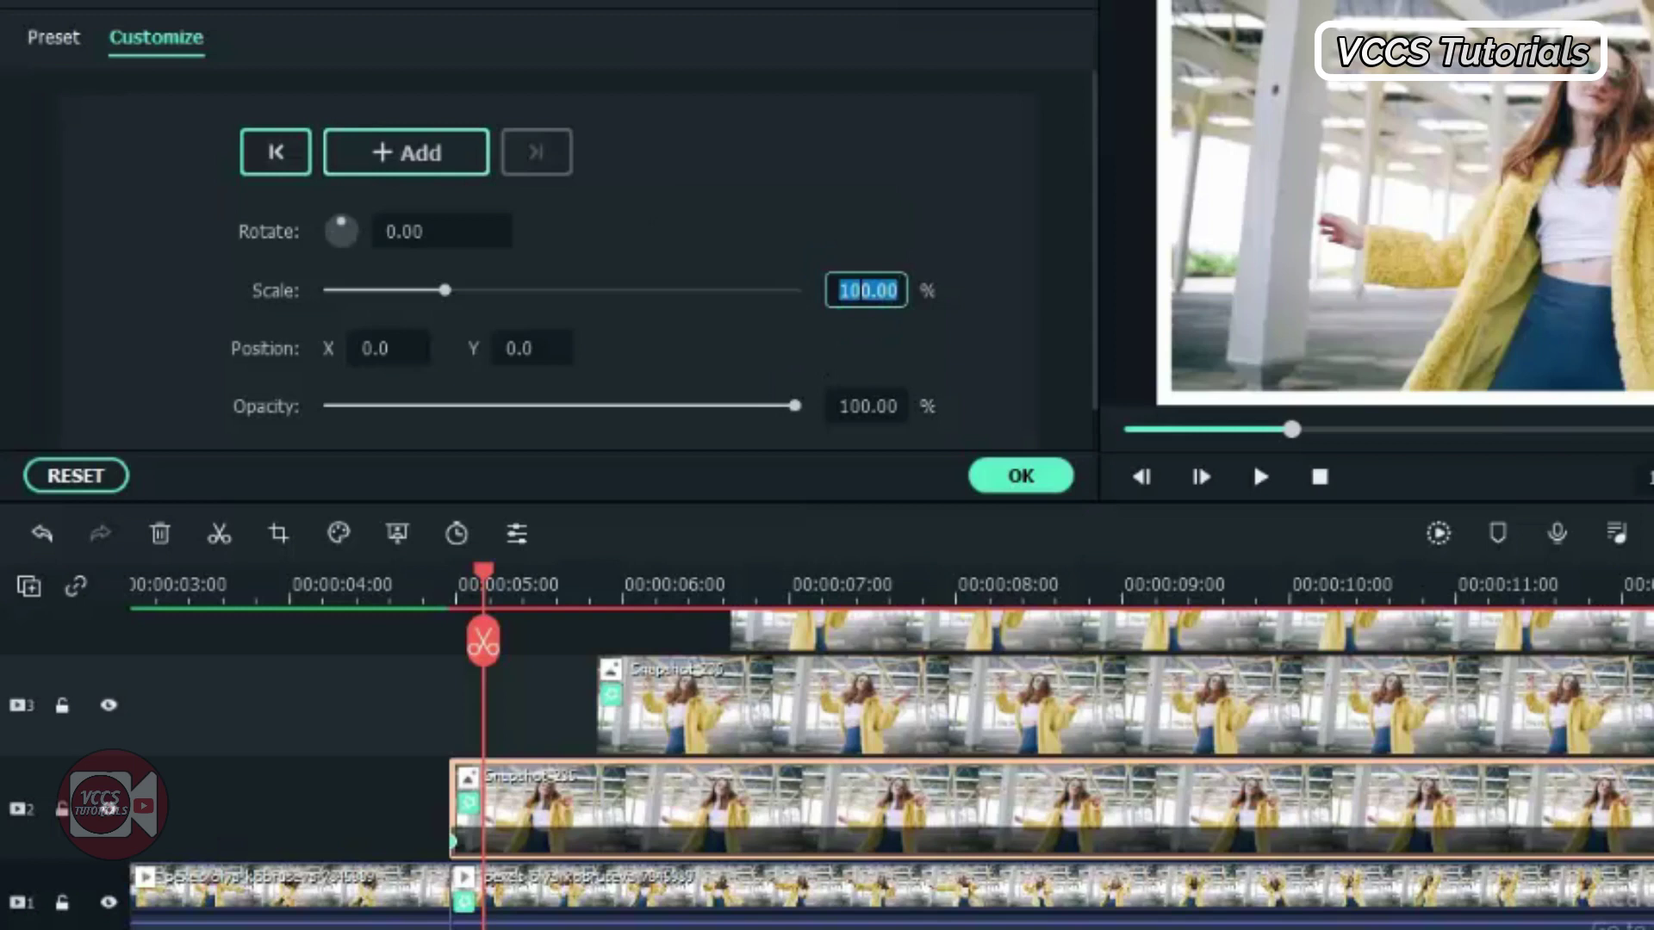
pyautogui.write('60')
pyautogui.press('Tab')
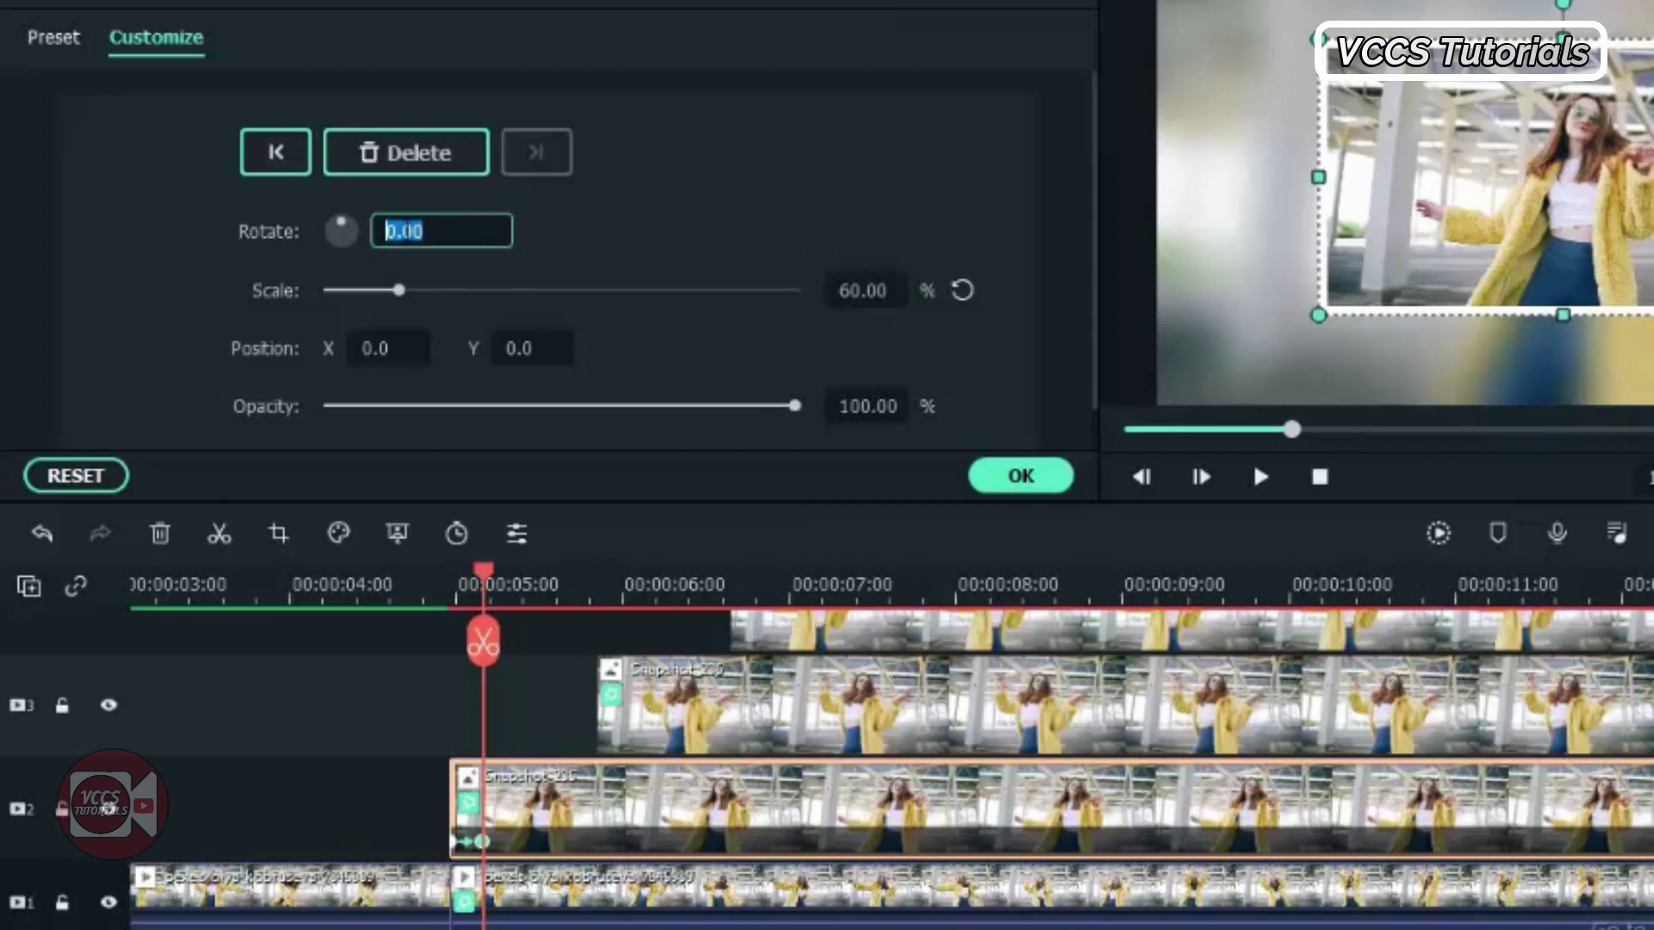
pyautogui.write('5')
pyautogui.click(1260, 477)
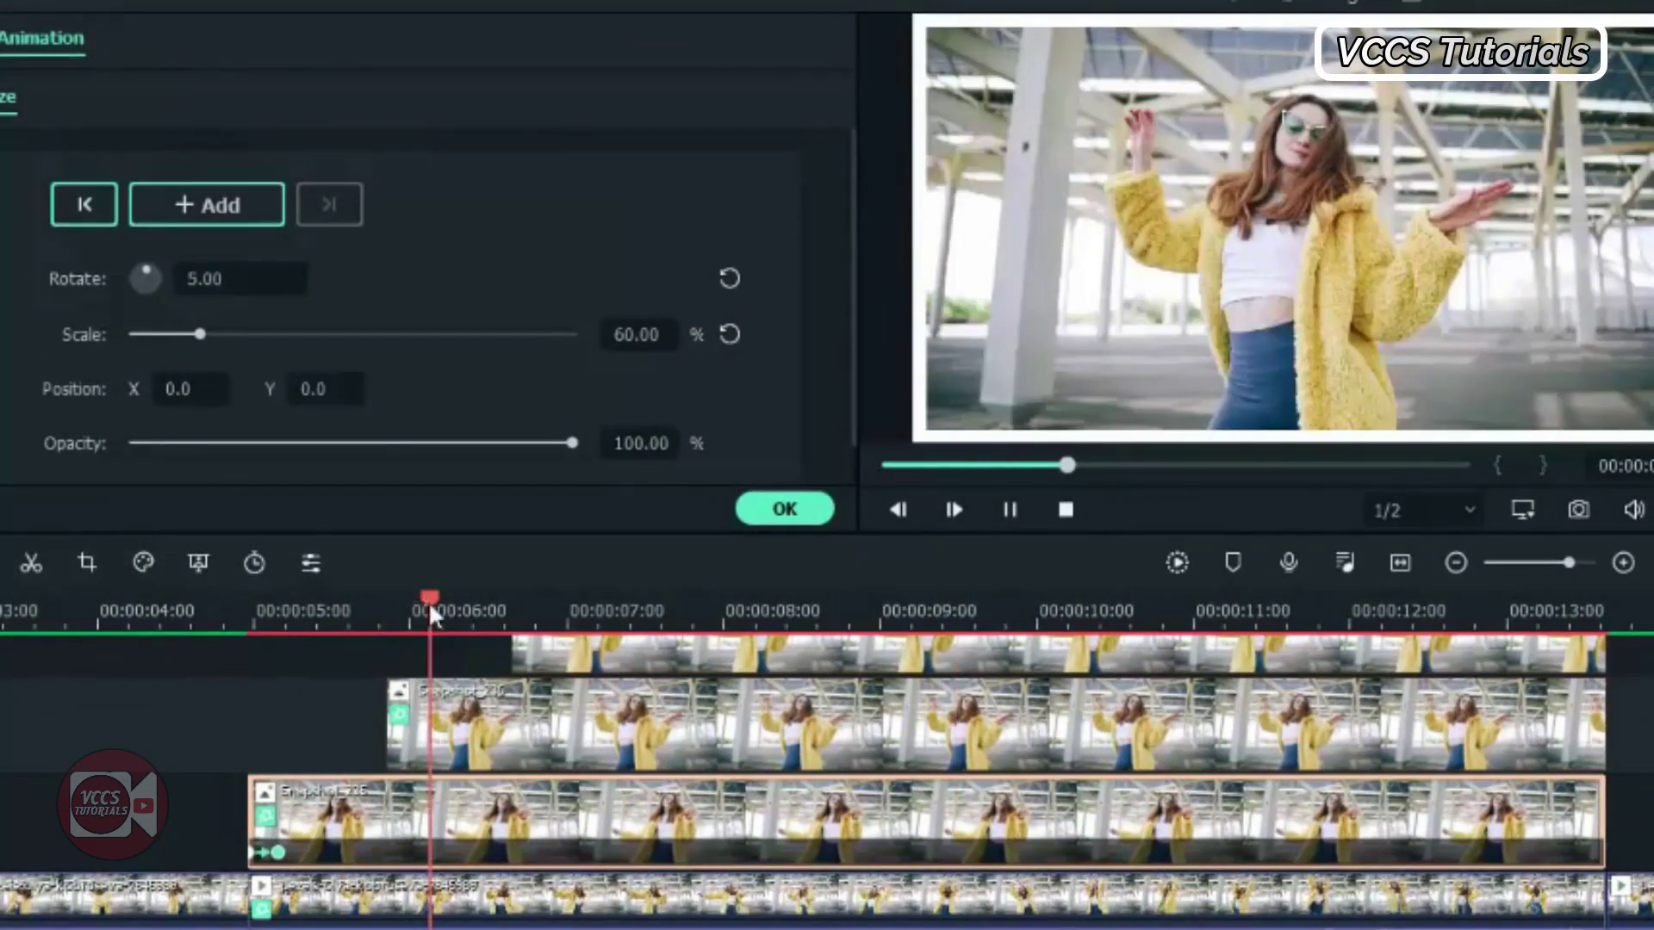
# Keyframe Snapshot_236 to shrink to 60% scale and rotate -3 a few frames in
pyautogui.press('space')
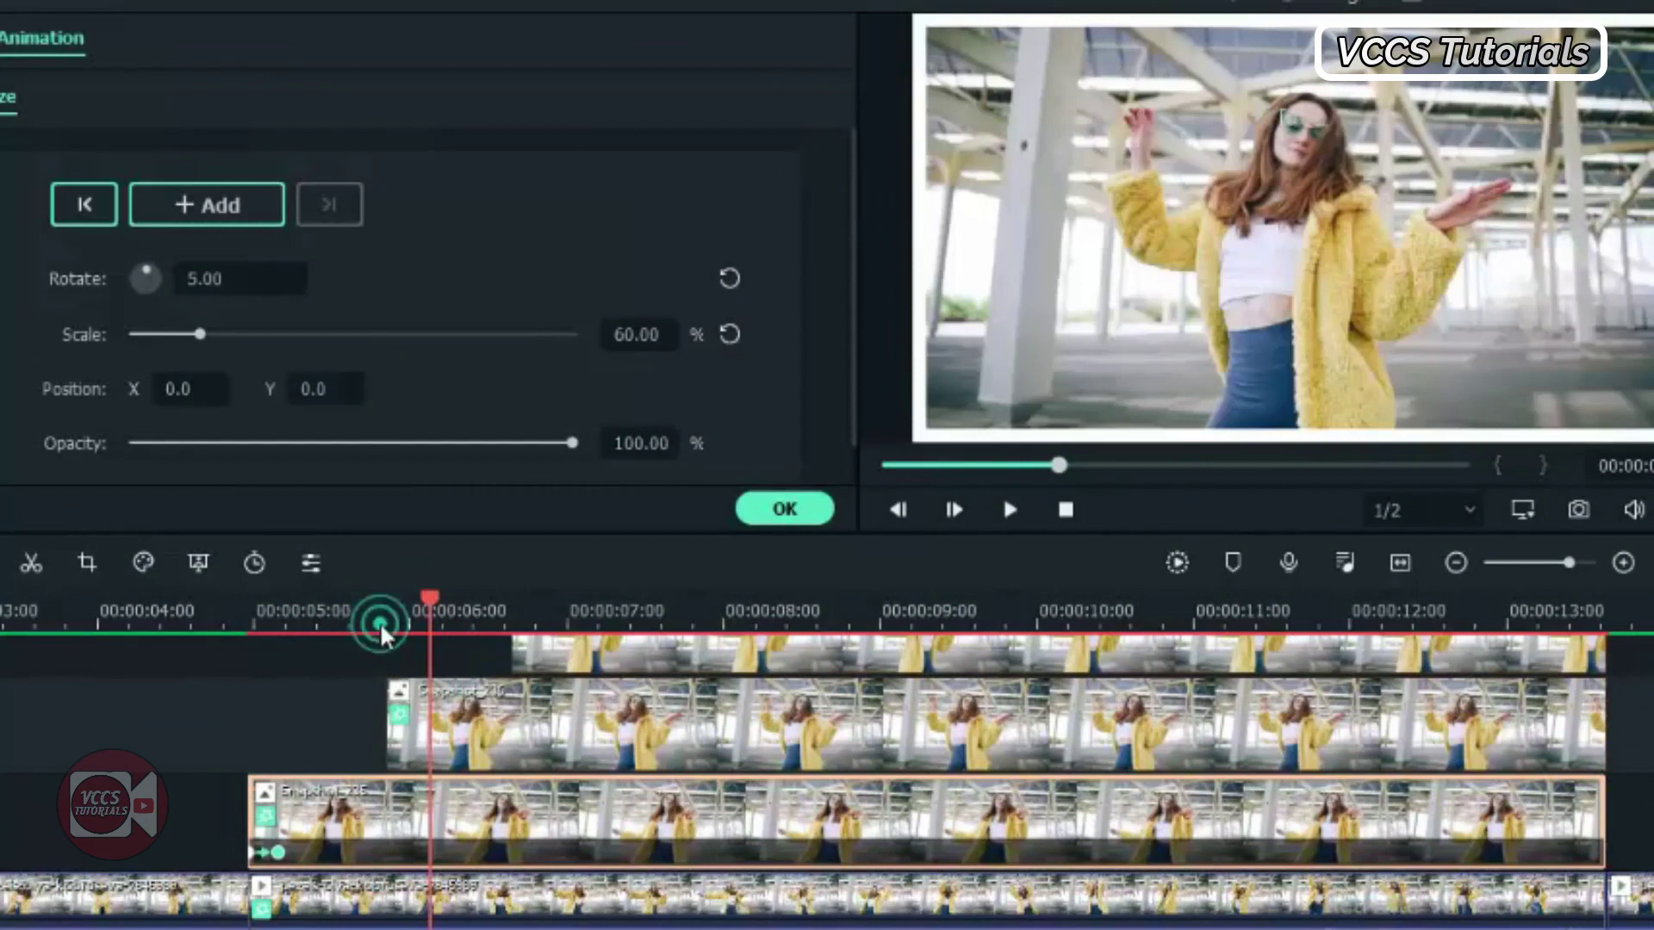
pyautogui.click(386, 680)
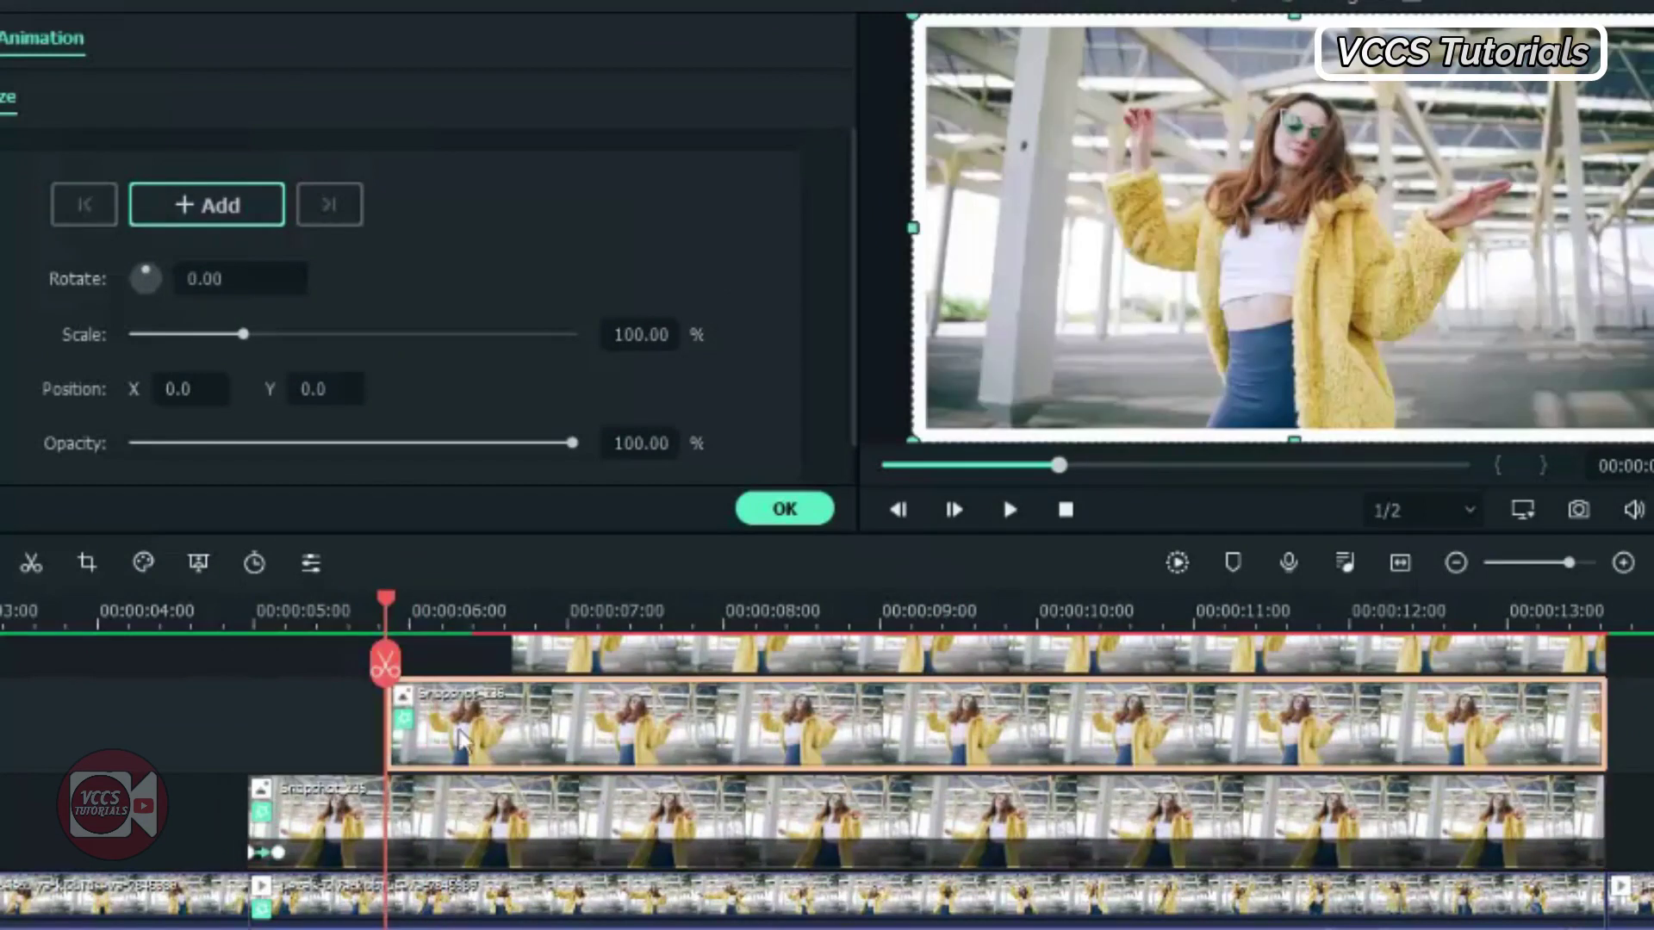
pyautogui.click(215, 207)
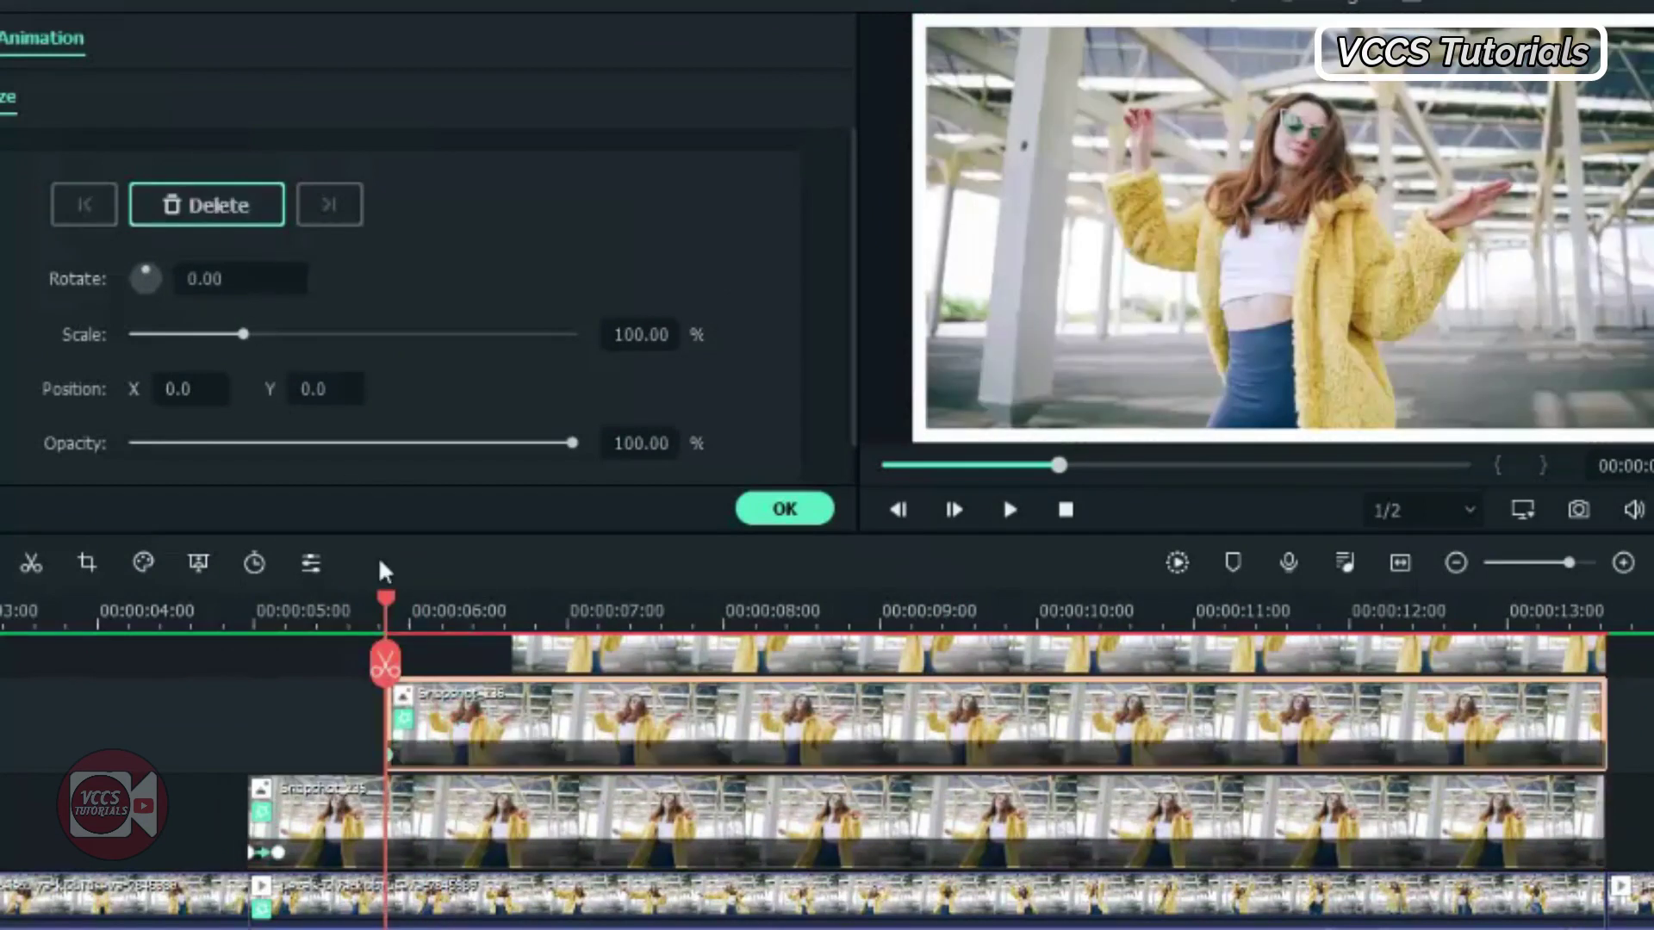
pyautogui.press('Right')
pyautogui.press('Right')
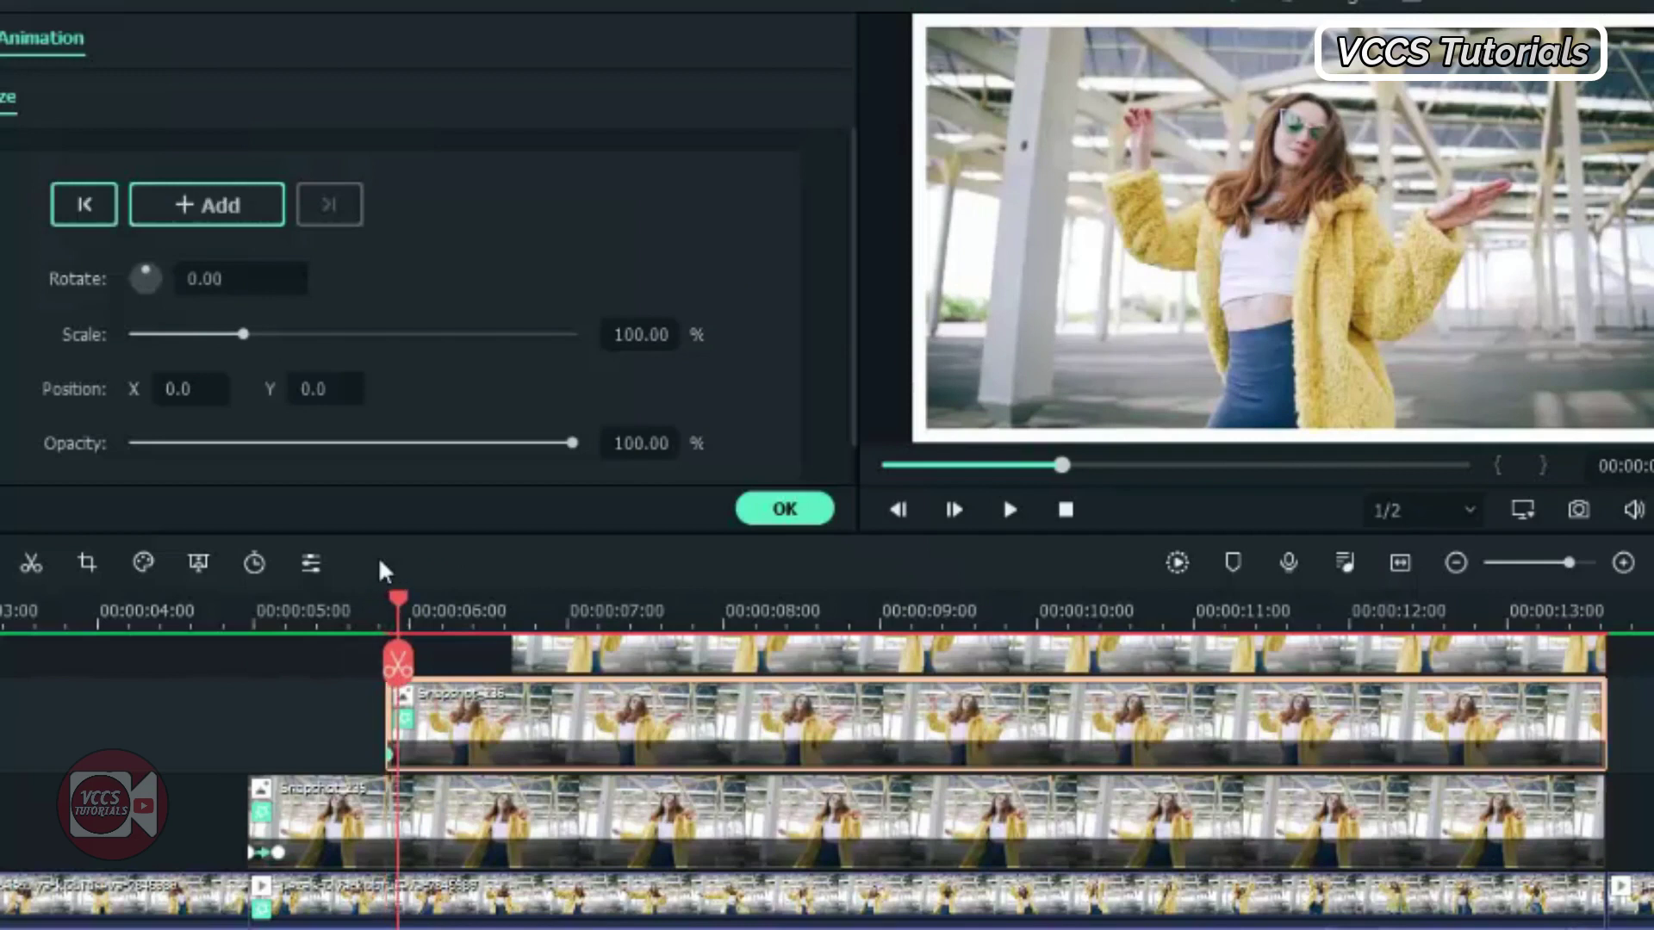
pyautogui.press('Right')
pyautogui.press('Right')
pyautogui.press('Right')
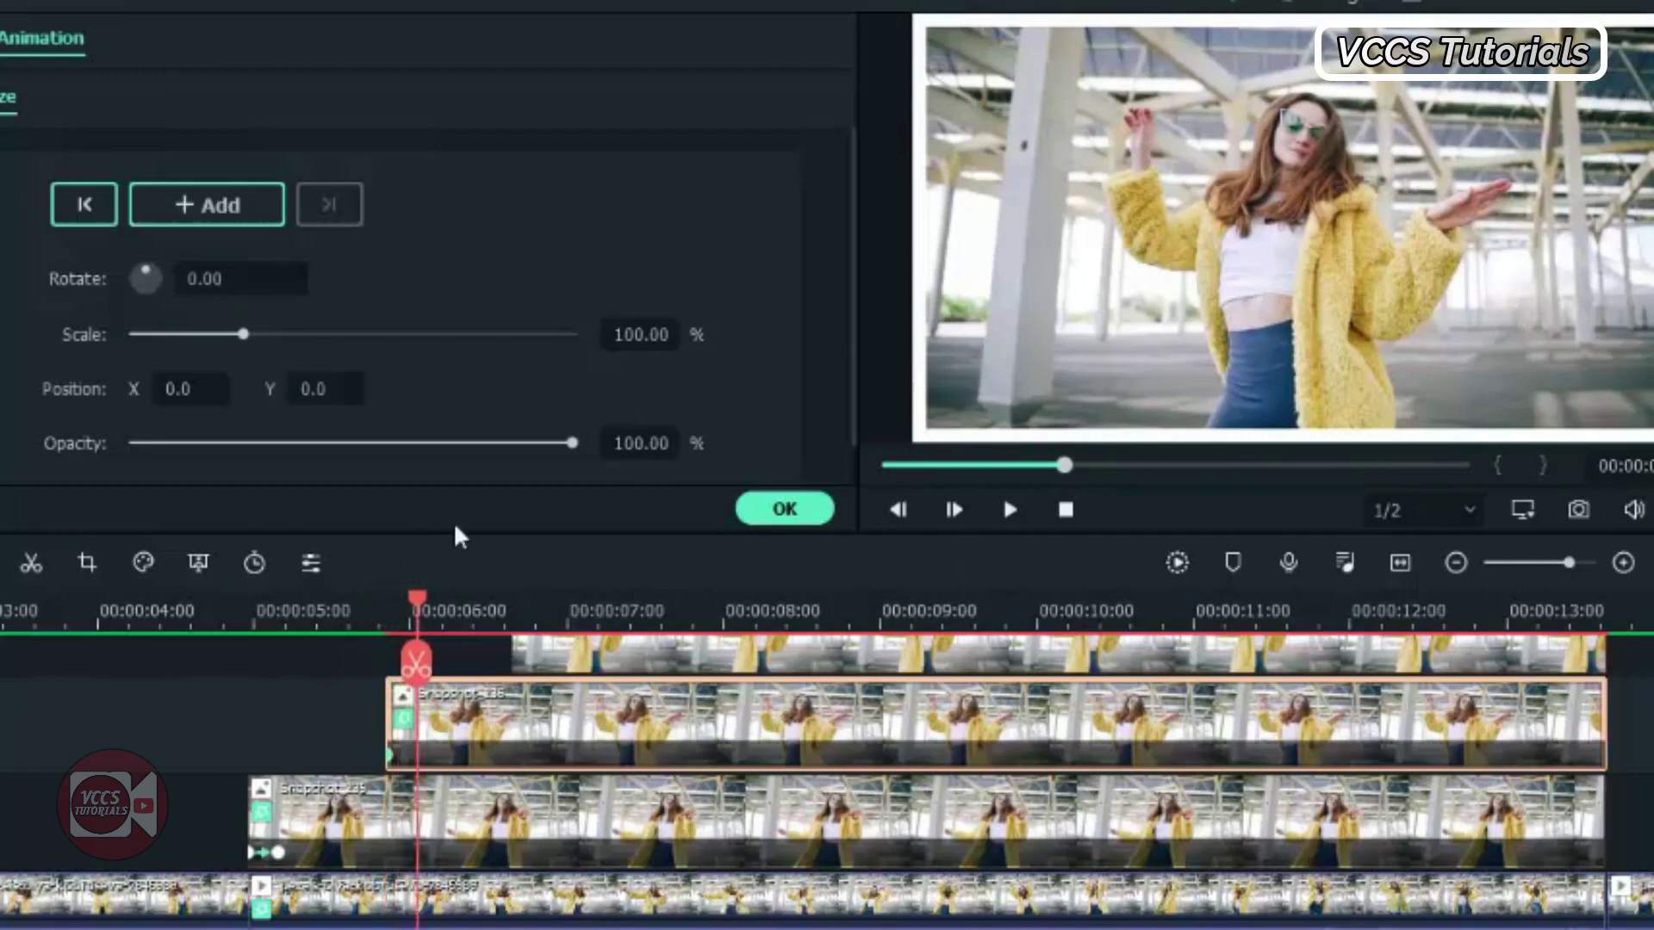
pyautogui.click(626, 337)
pyautogui.write('6')
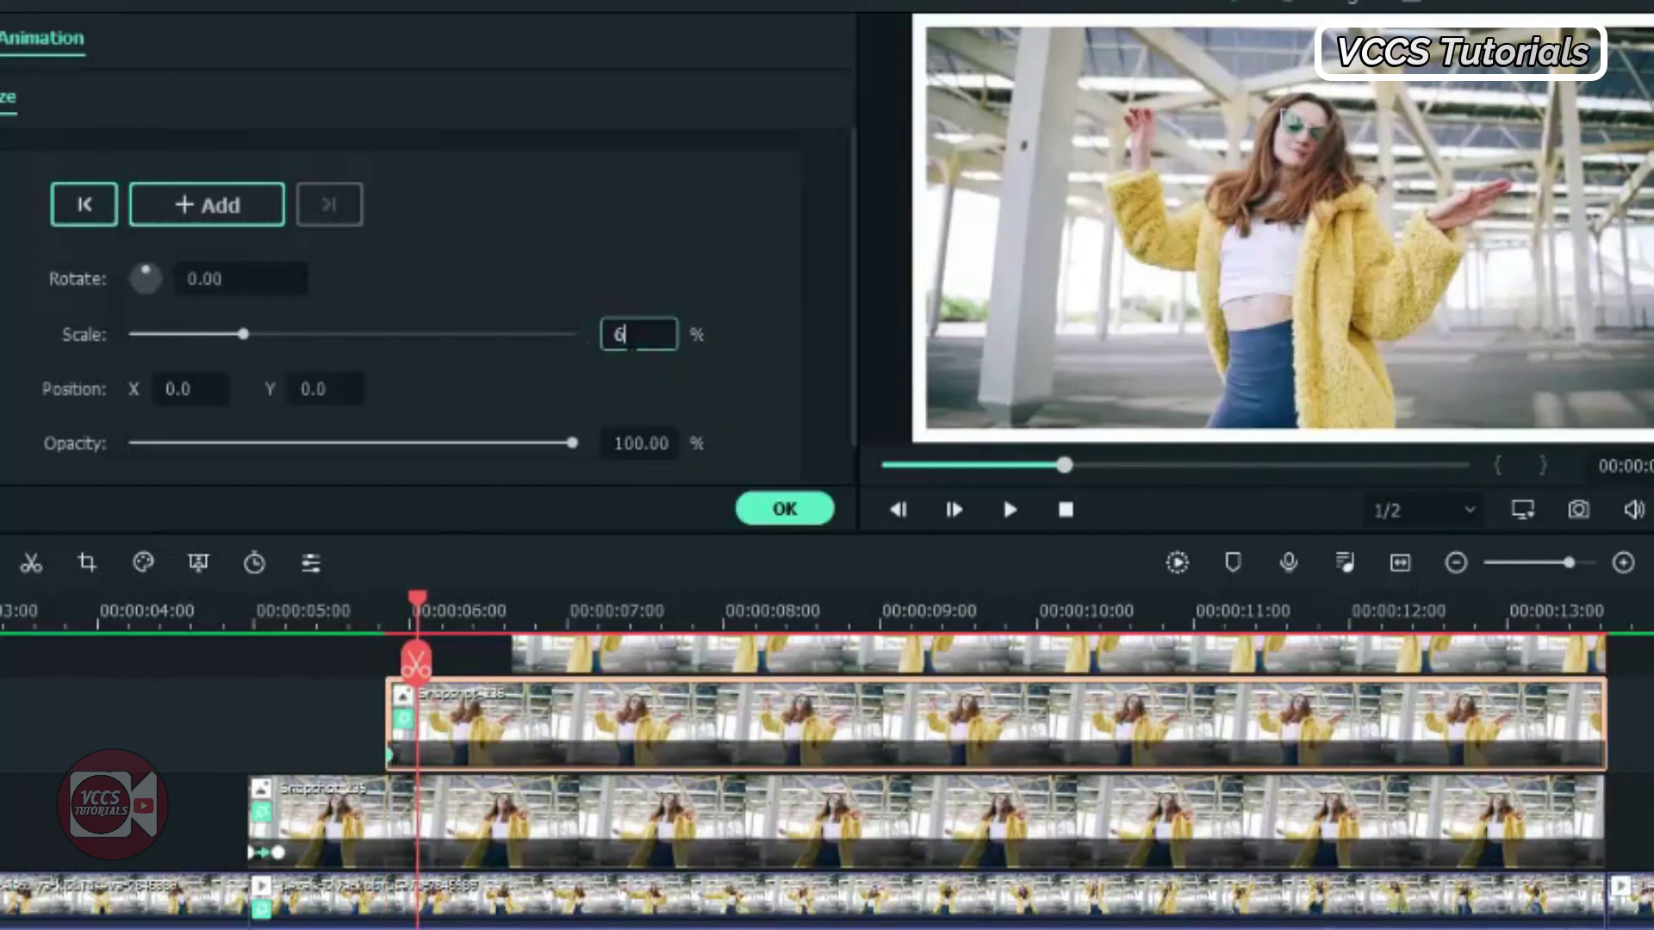
pyautogui.write('0')
pyautogui.click(226, 276)
pyautogui.write('-')
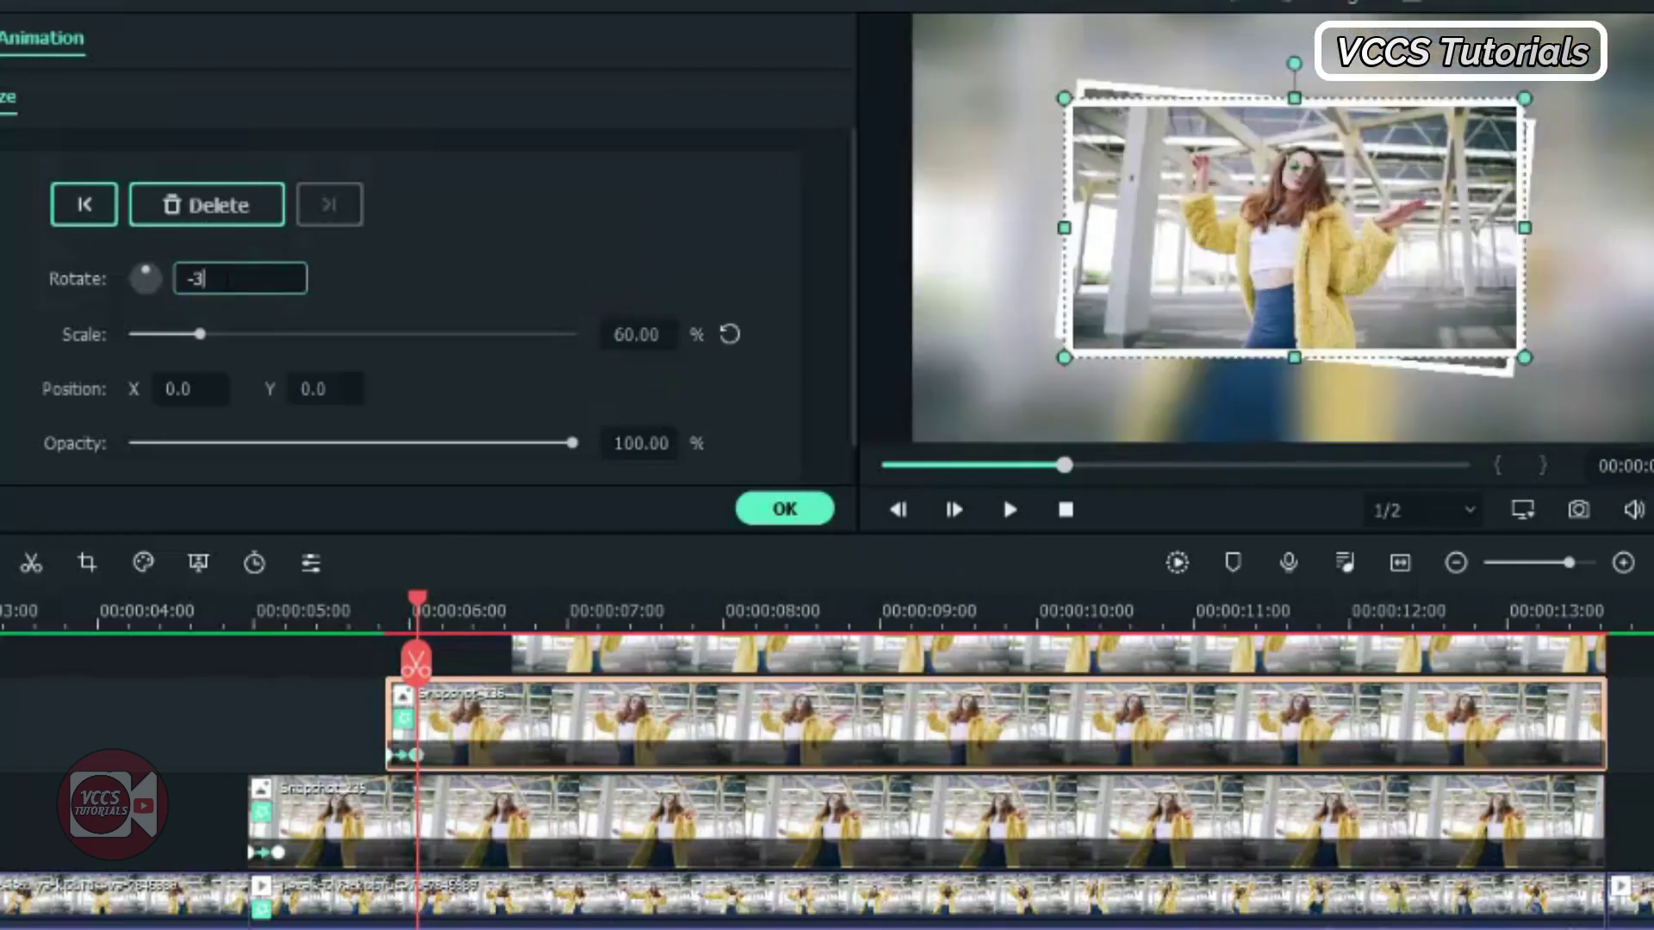
pyautogui.write('3')
# Keyframe Snapshot_237, from just past 6 seconds, to shrink to 60% scale
pyautogui.scroll(2, 602, 767)
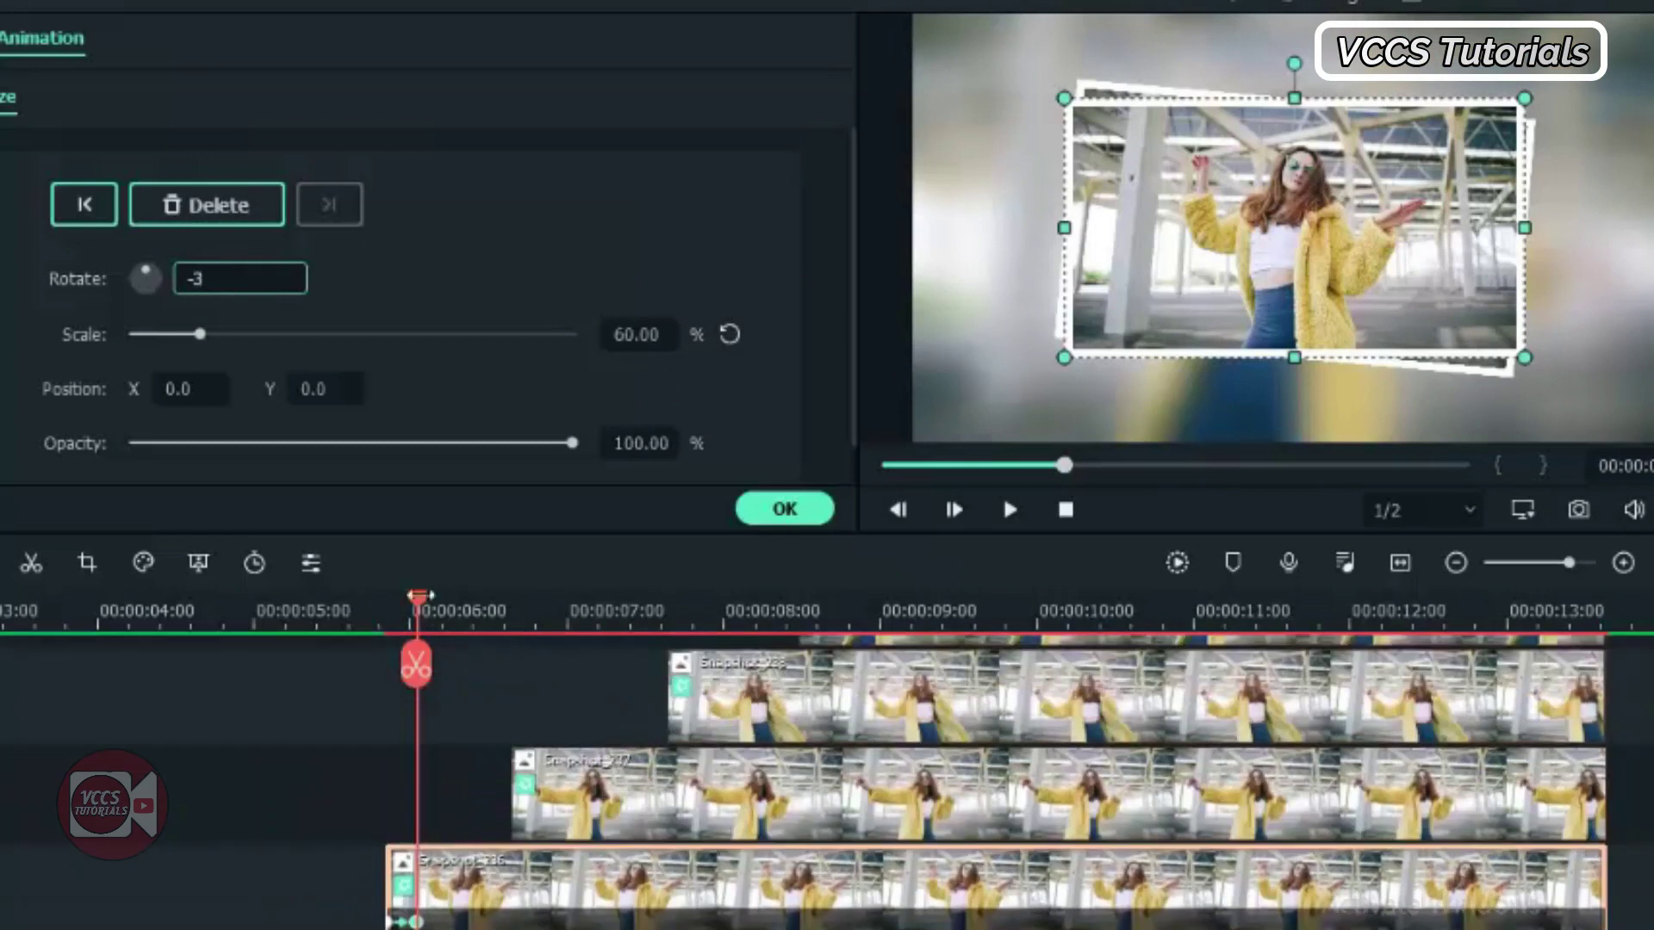
pyautogui.moveTo(435, 608); pyautogui.dragTo(512, 622)
pyautogui.click(576, 797)
pyautogui.click(211, 205)
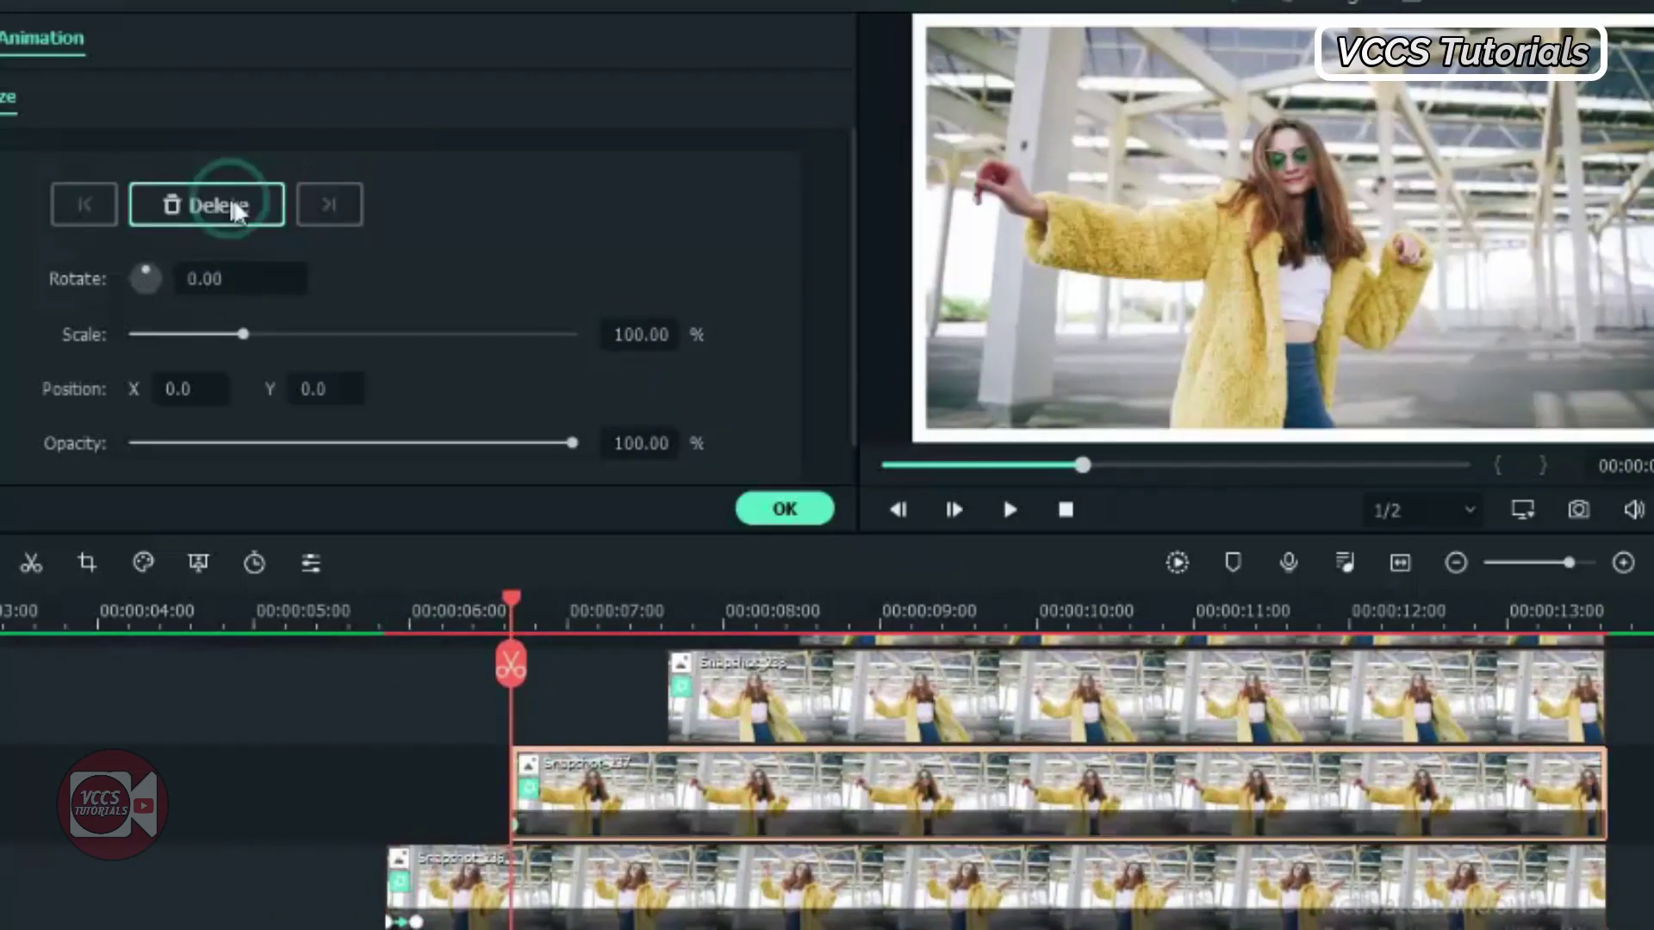
pyautogui.press('Right')
pyautogui.press('Right')
pyautogui.press('Right')
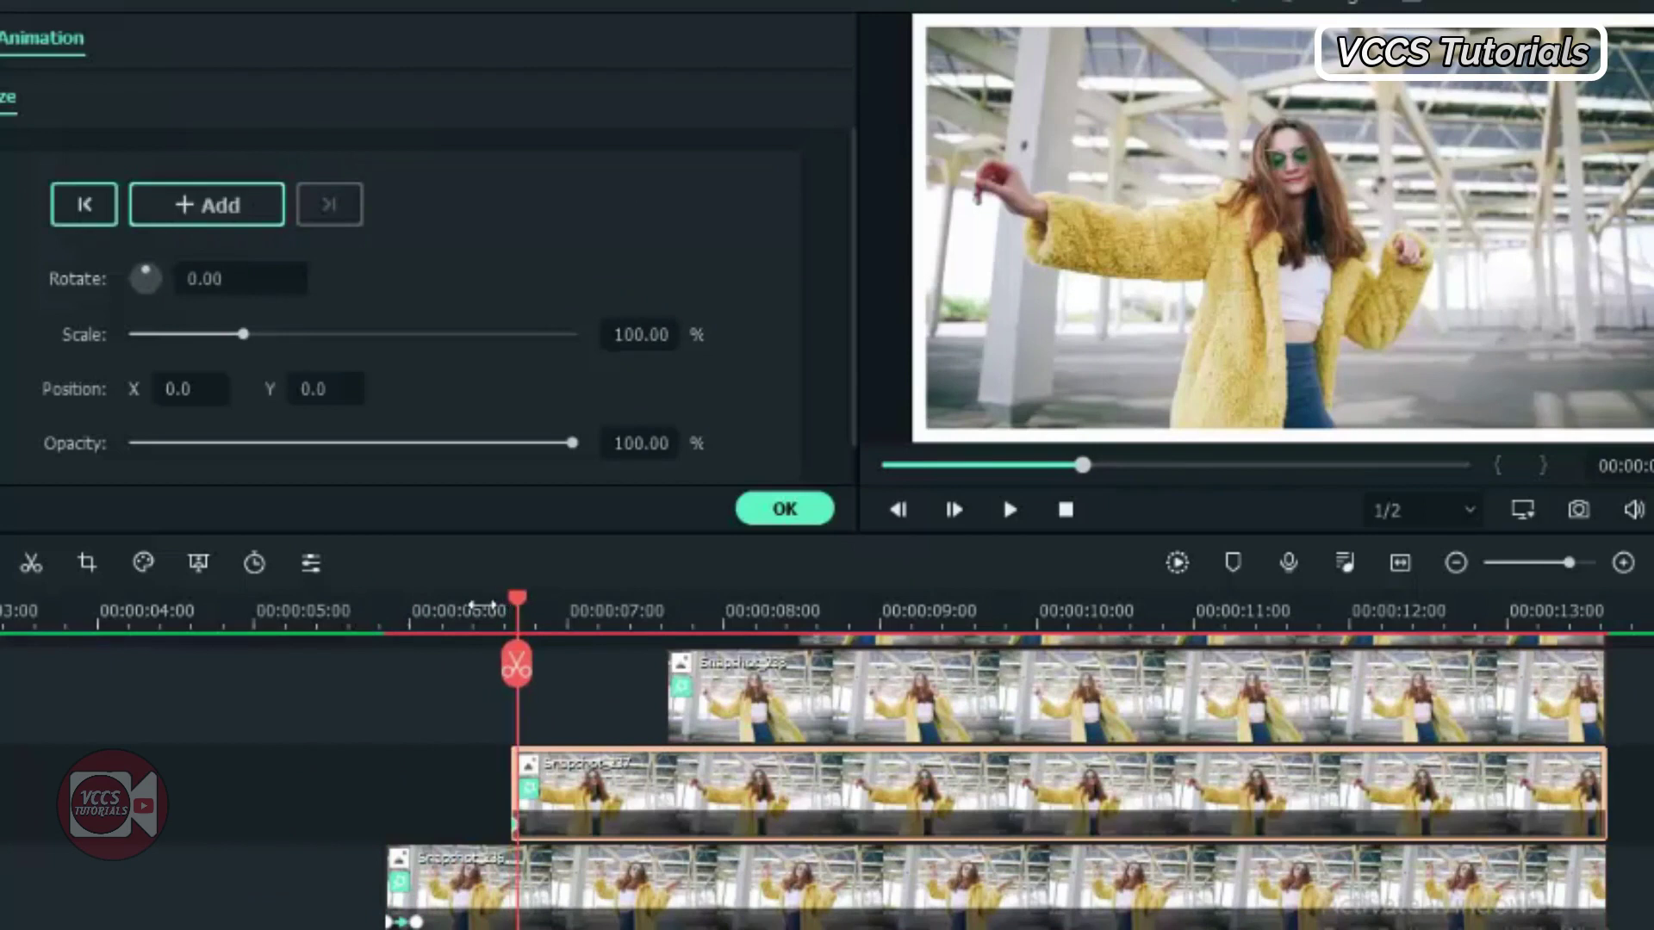
pyautogui.press('Right')
pyautogui.press('Right')
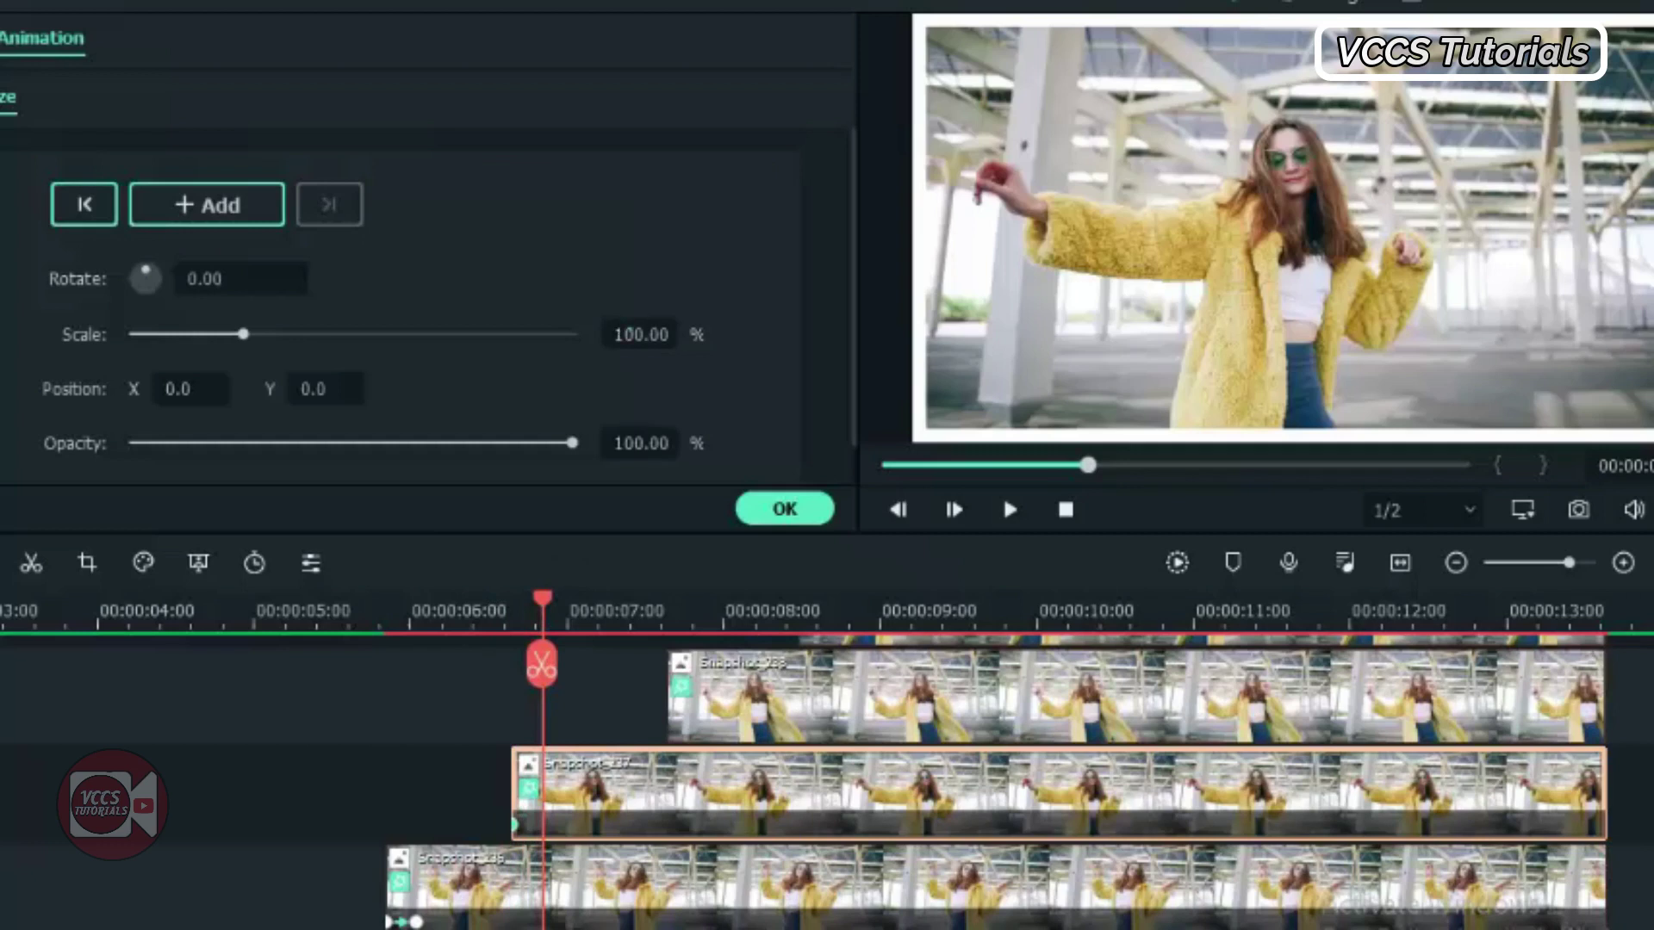
pyautogui.click(640, 334)
pyautogui.write('6')
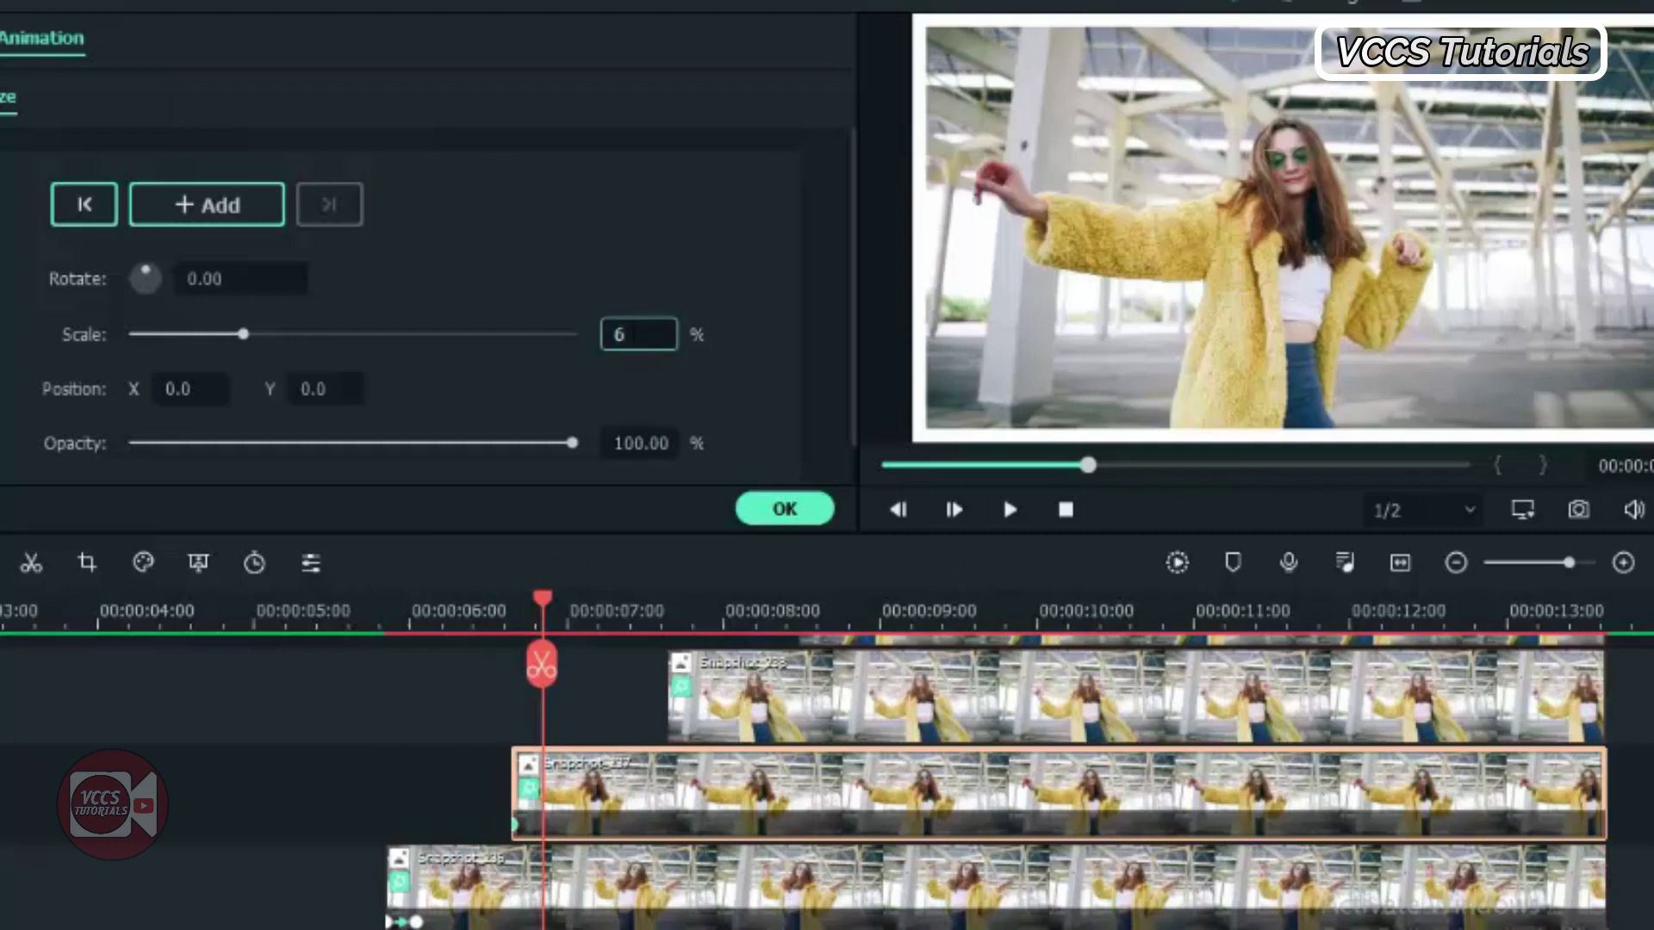
pyautogui.press('Return')
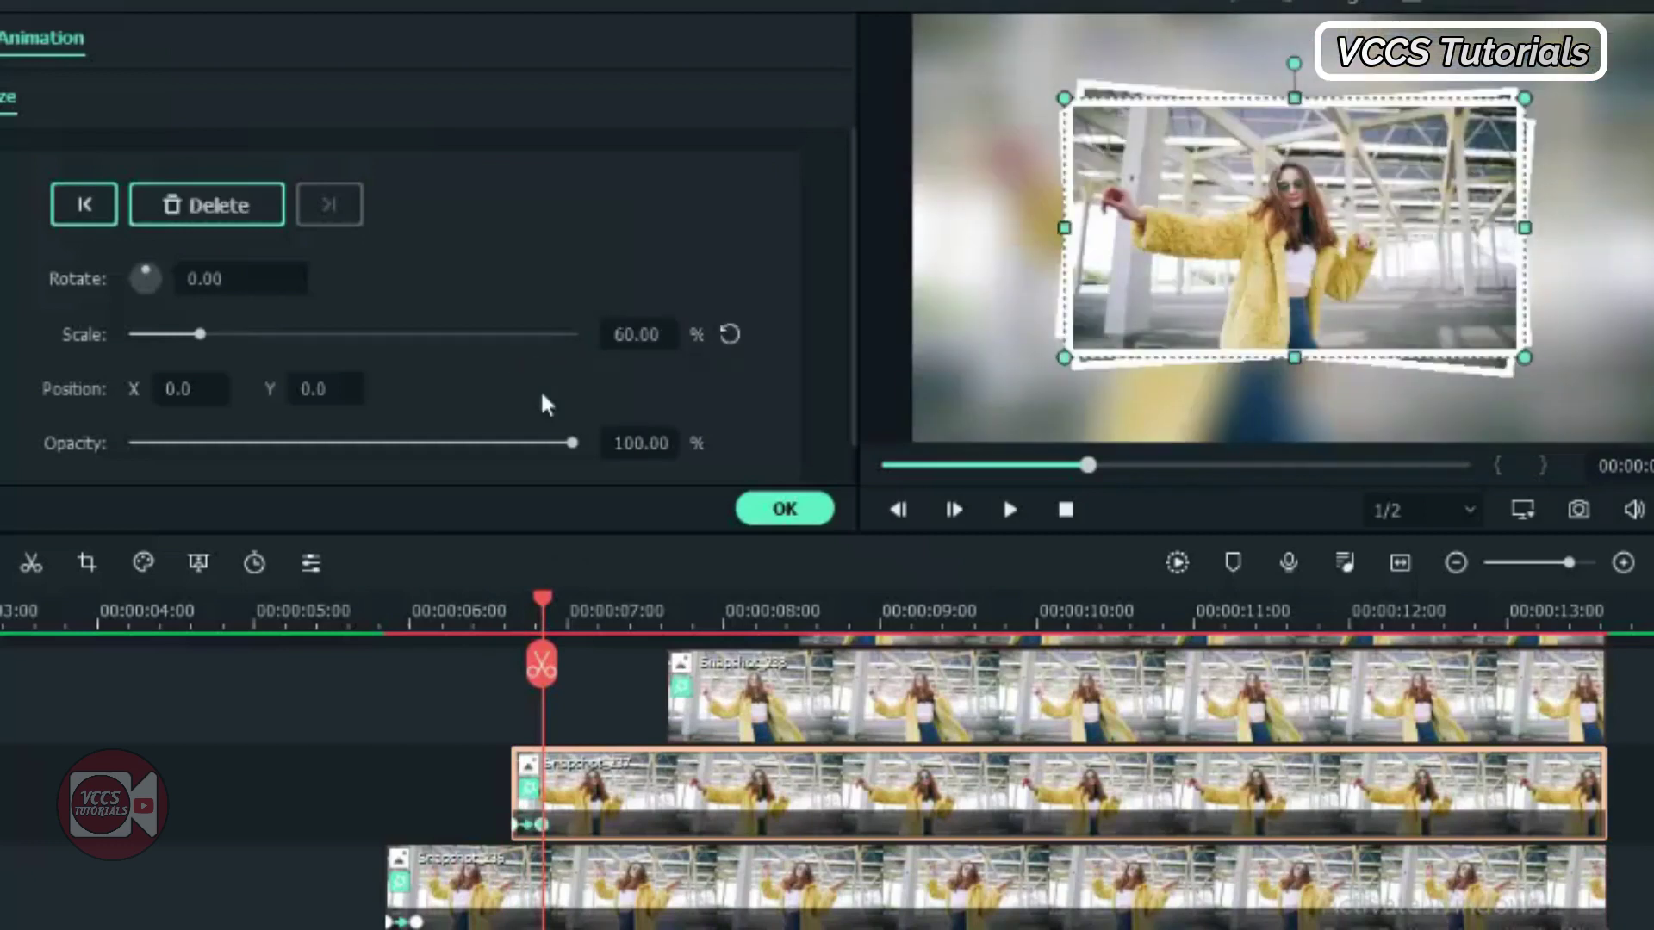
# Keyframe the top snapshot clip near 7 seconds to 60% scale with 10-degree rotation
pyautogui.click(665, 608)
pyautogui.moveTo(669, 608); pyautogui.dragTo(676, 610)
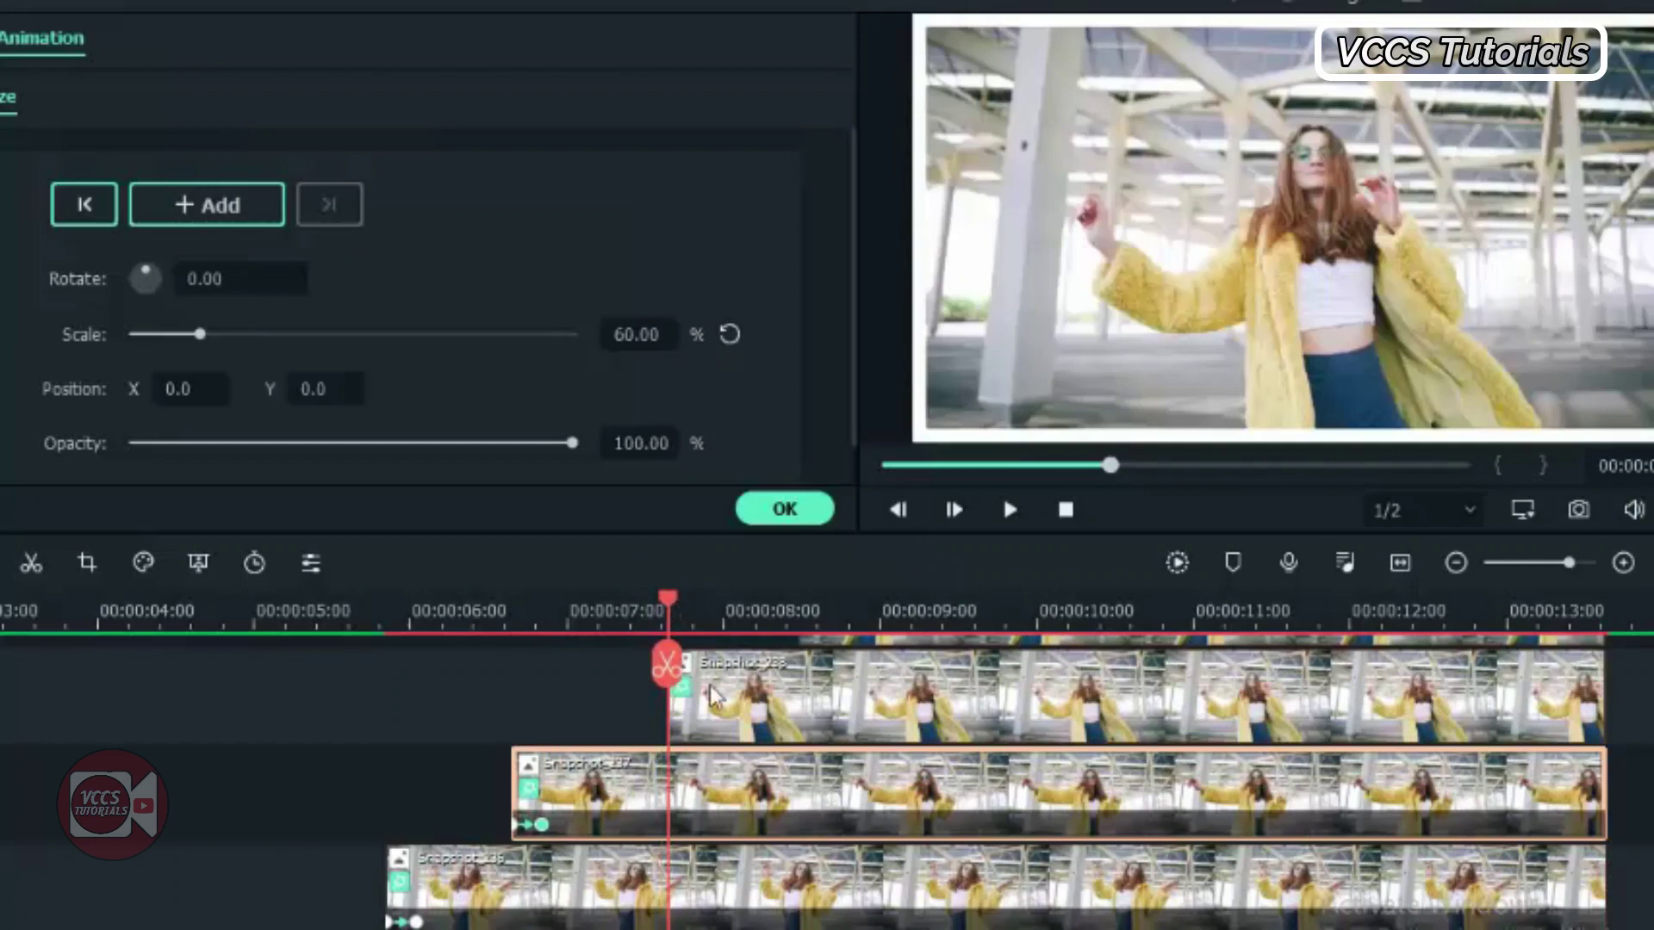
pyautogui.click(758, 722)
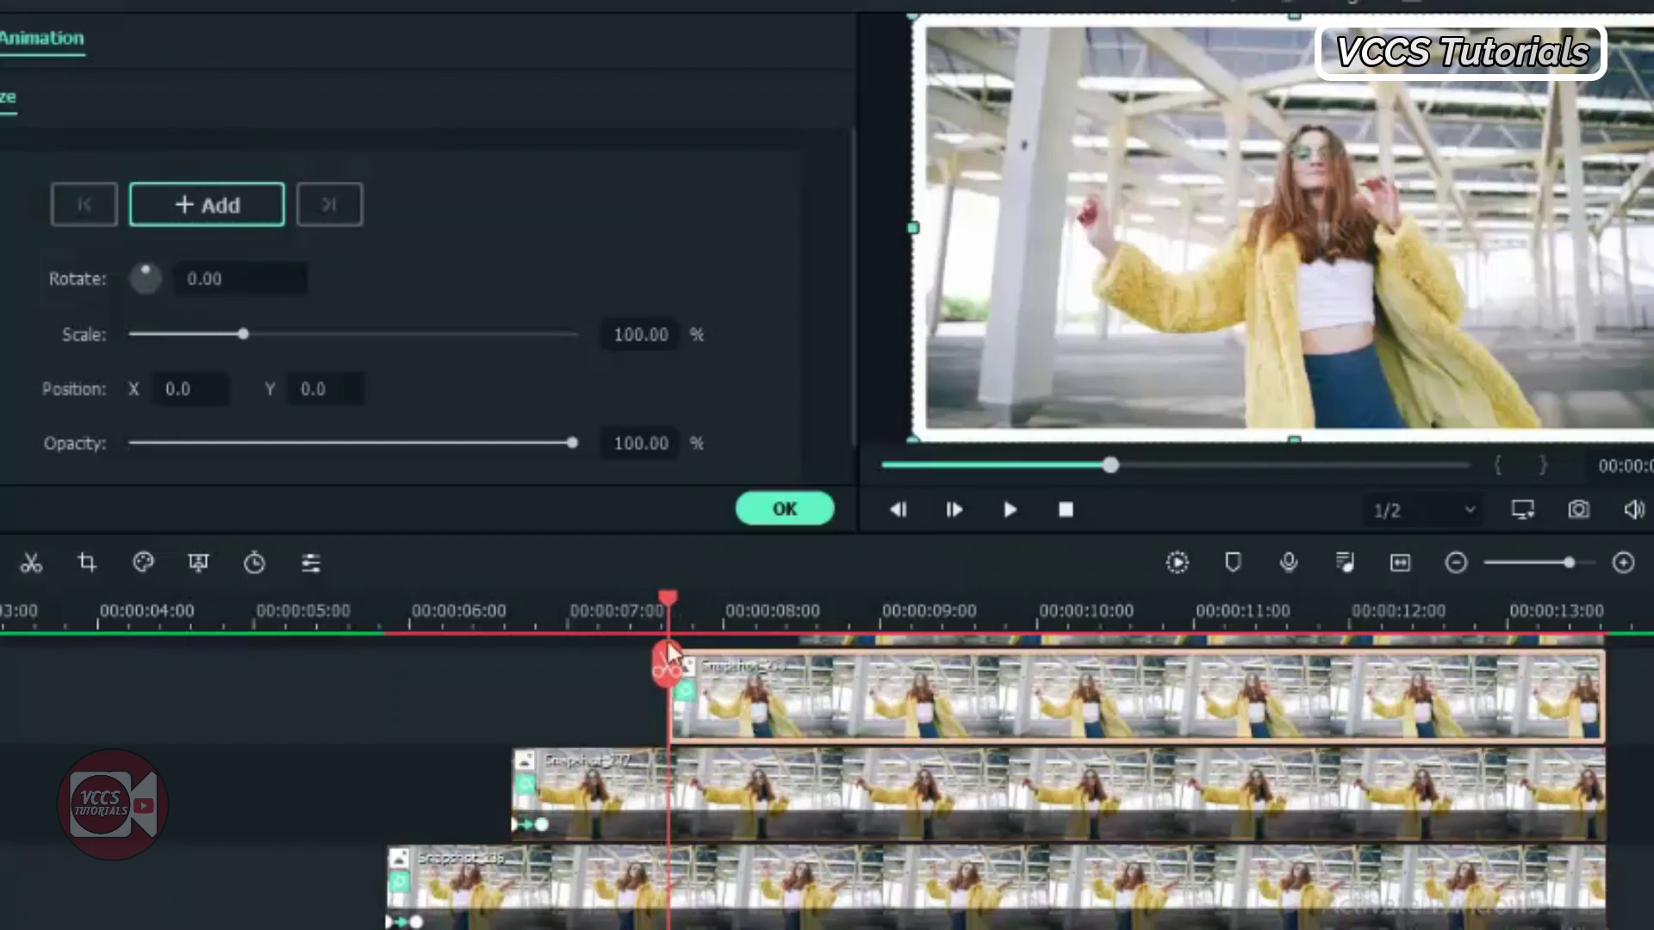
pyautogui.click(216, 207)
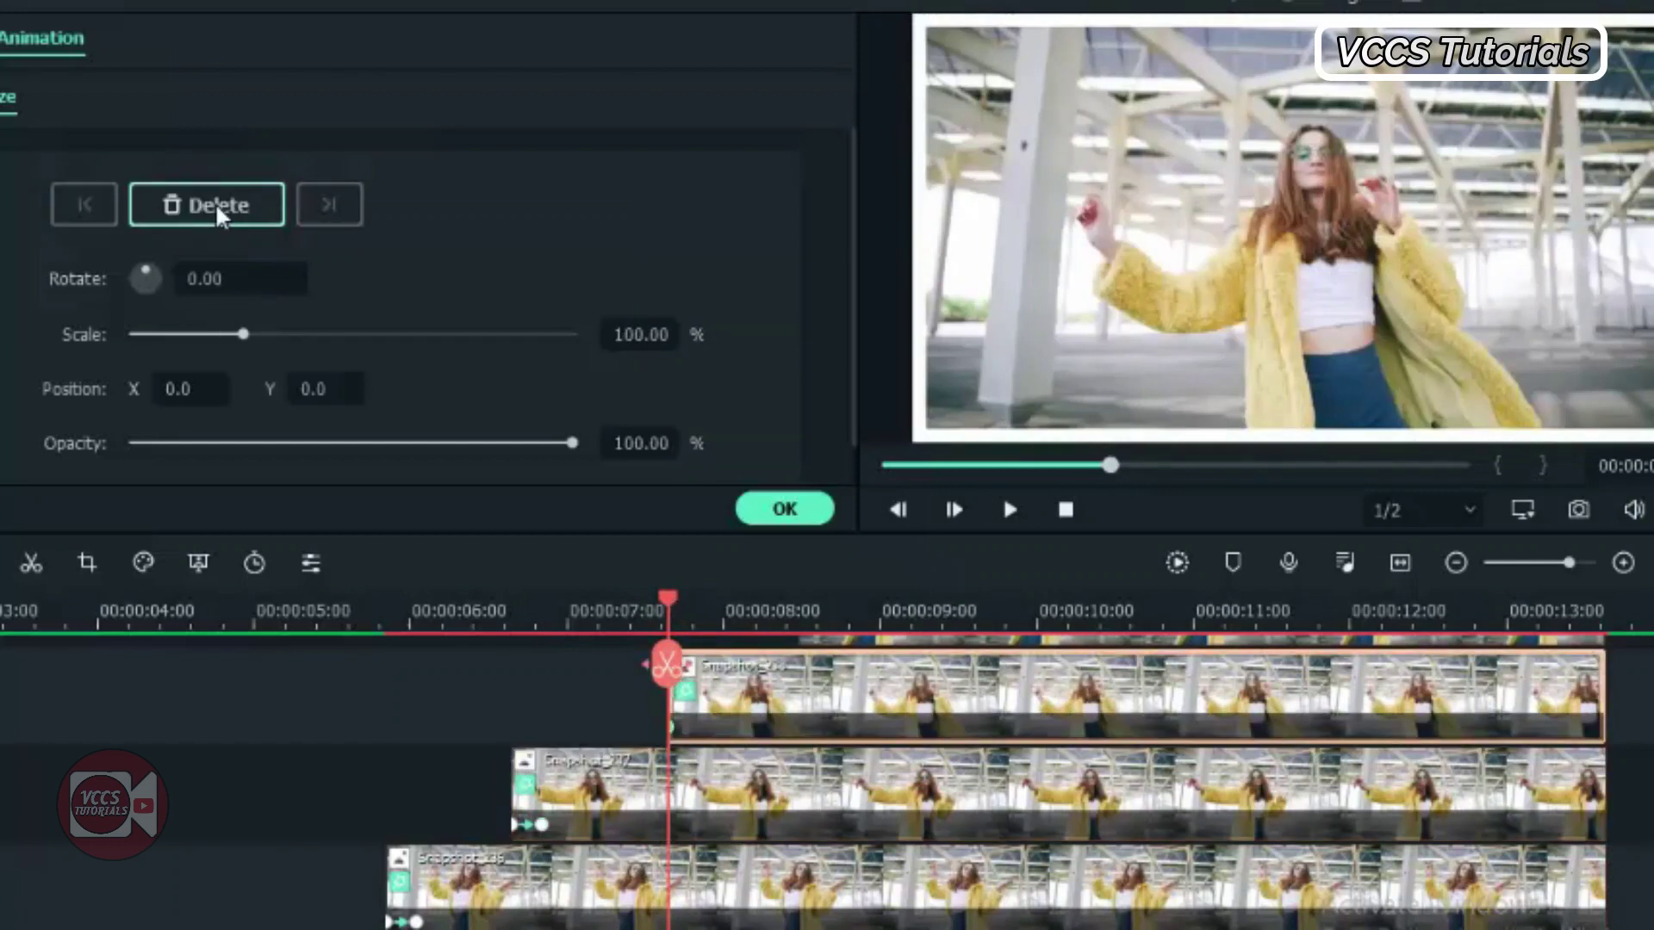
pyautogui.press('Right')
pyautogui.press('Right')
pyautogui.press('Right')
pyautogui.press('Right')
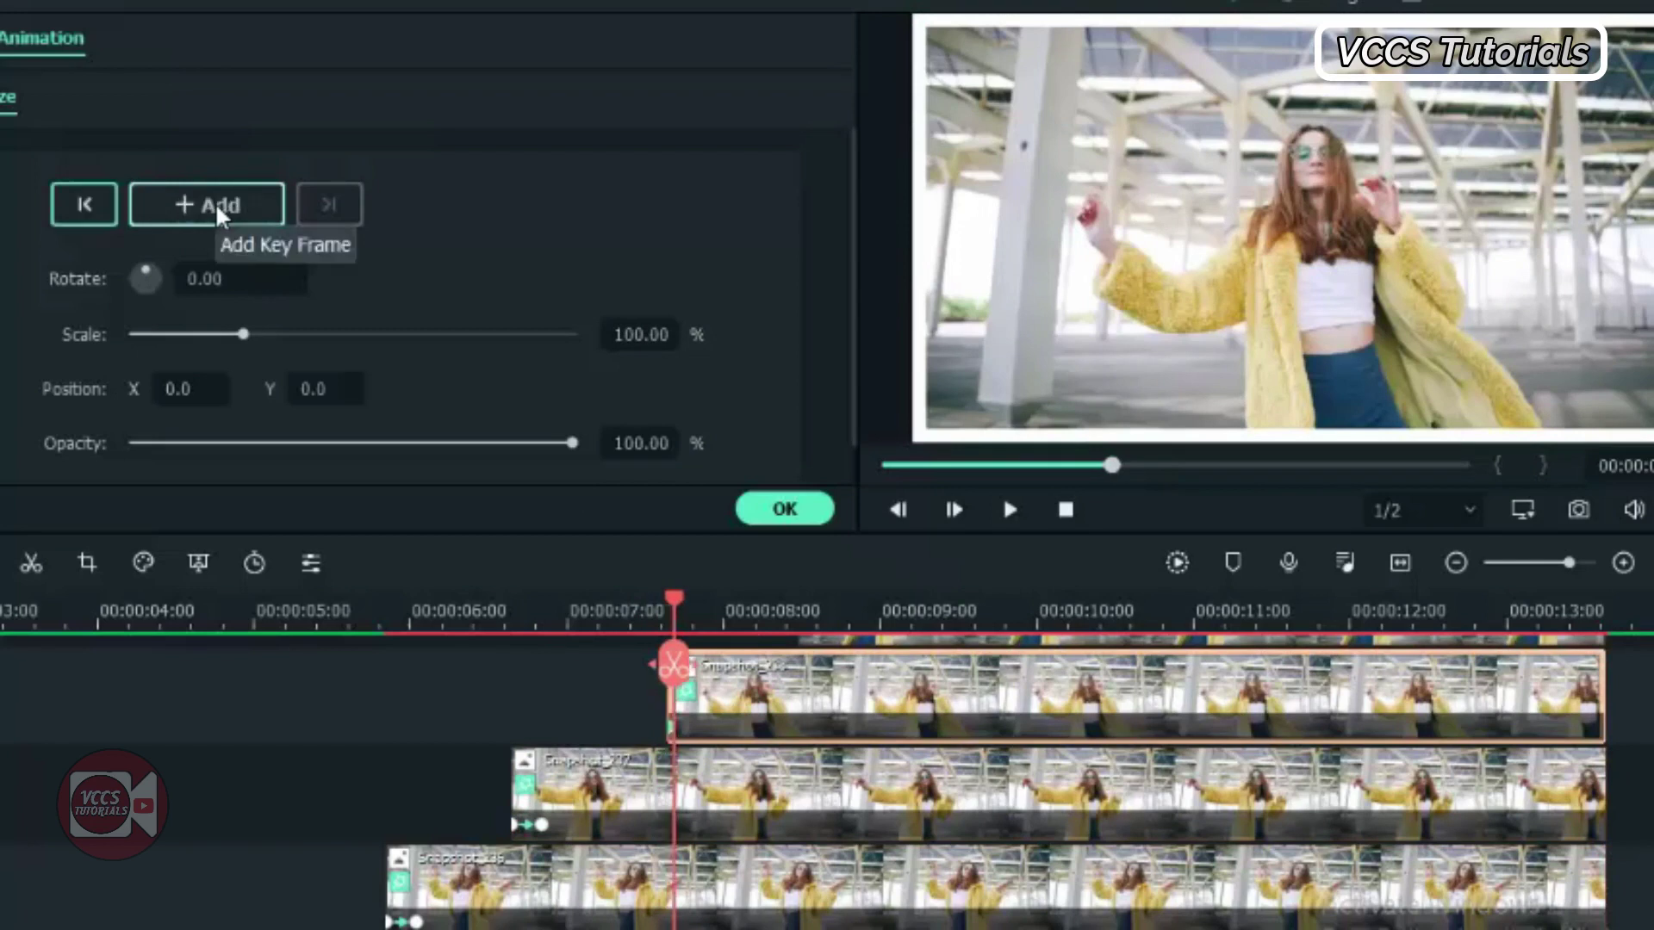
pyautogui.press('Right')
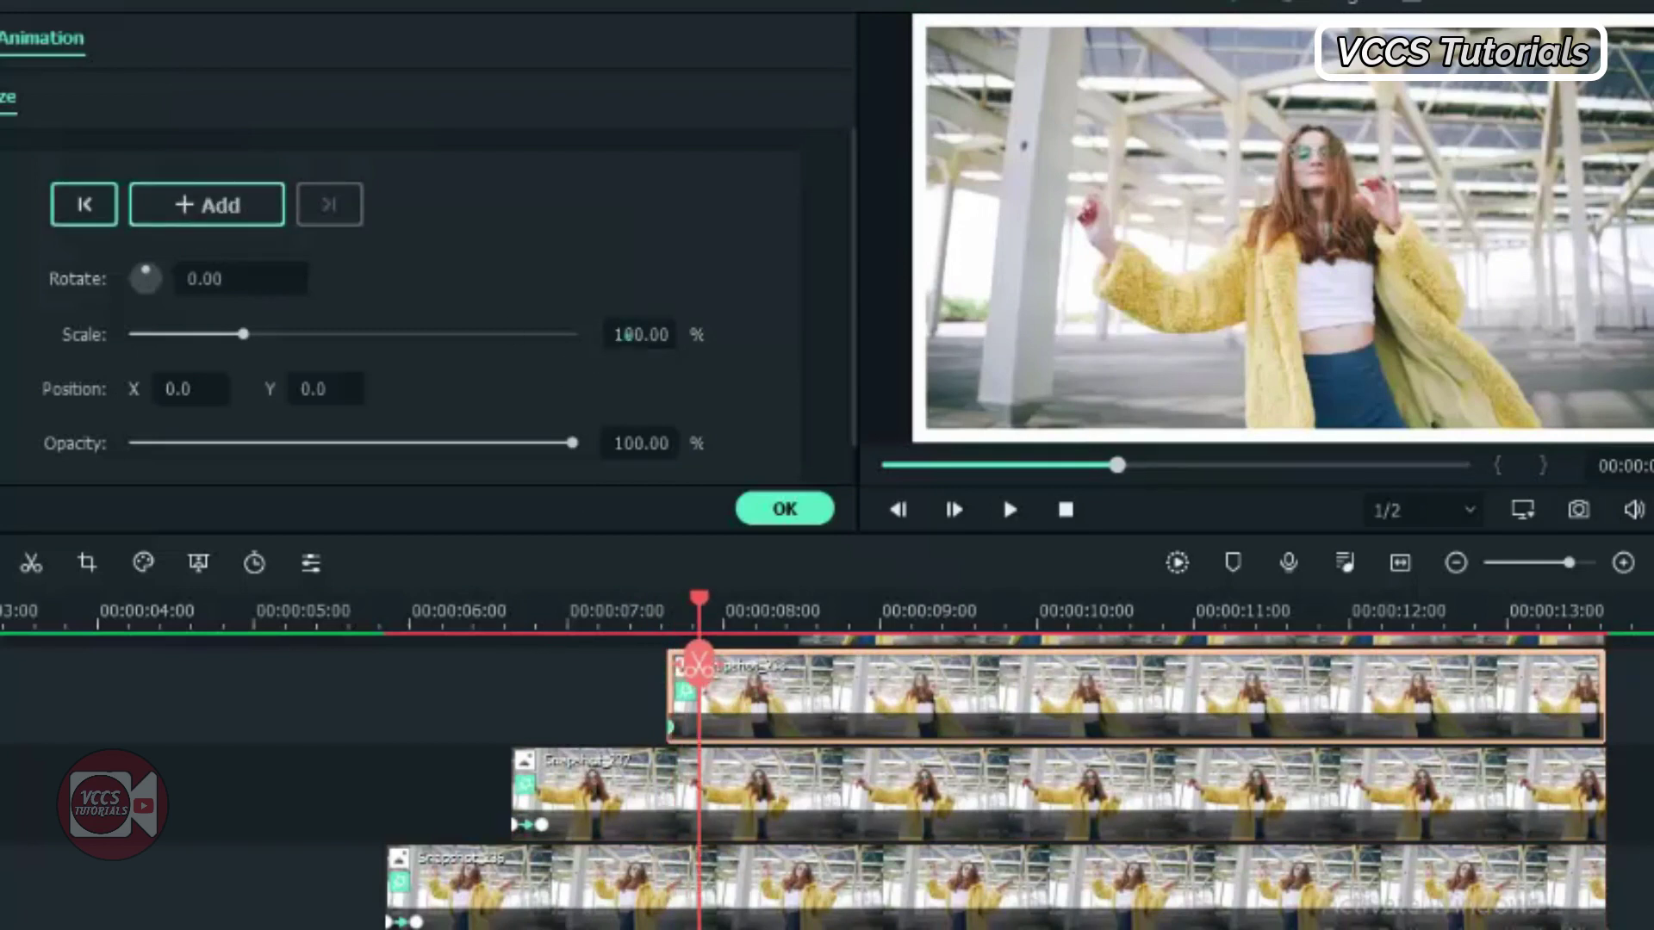
pyautogui.click(628, 334)
pyautogui.write('60')
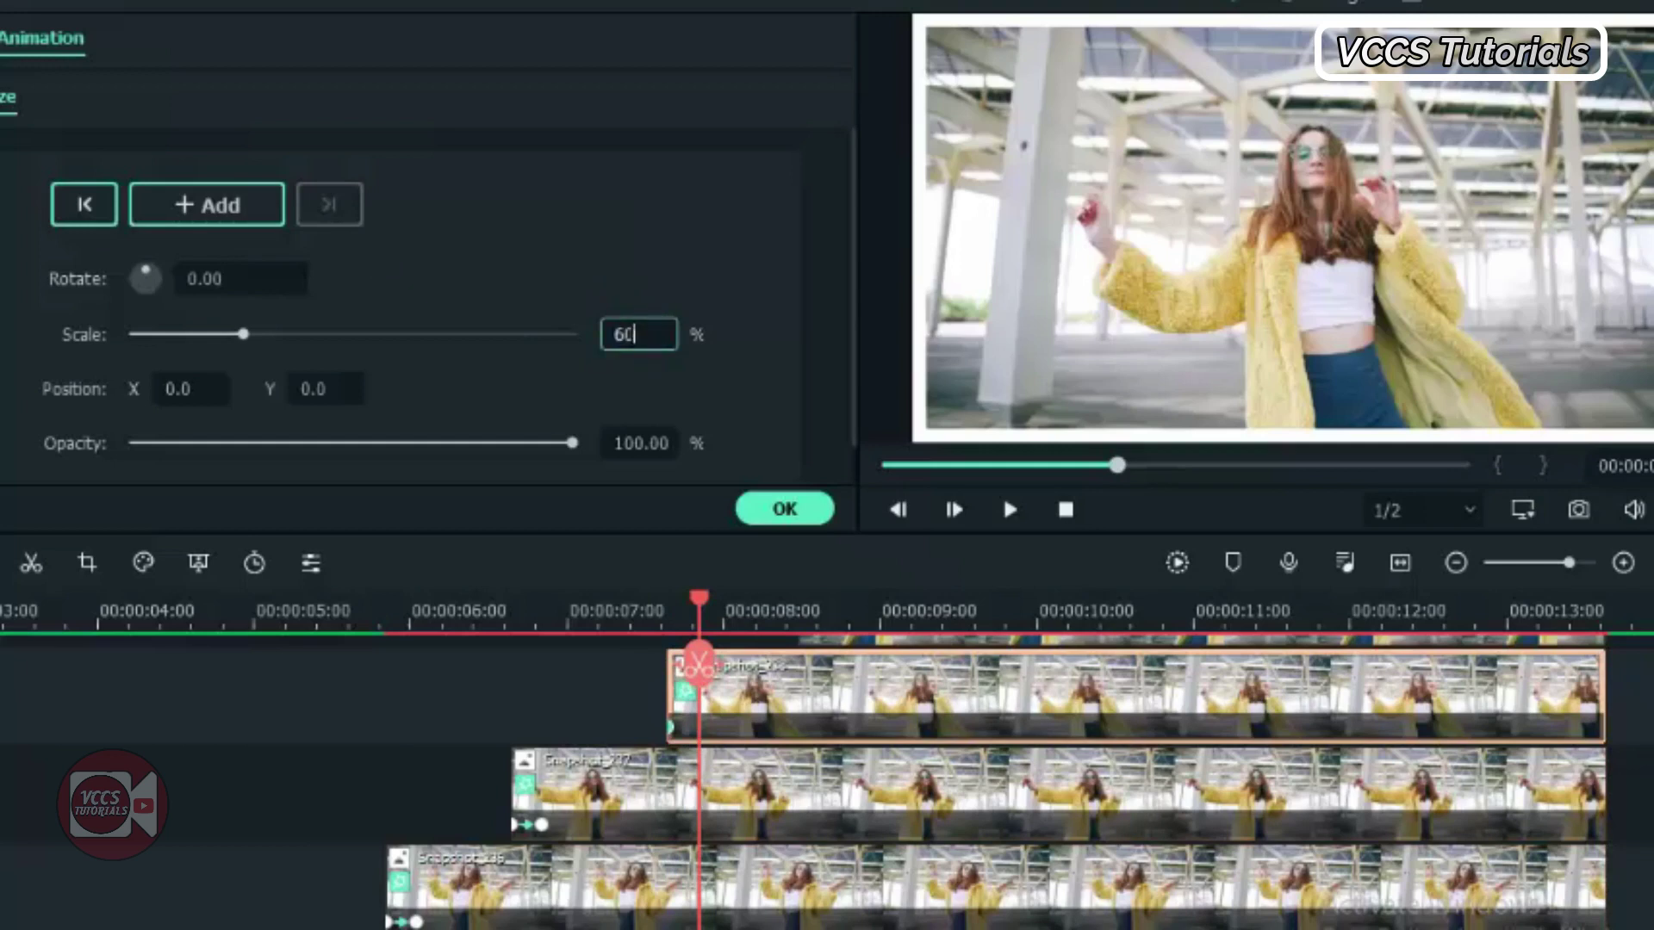
pyautogui.click(222, 290)
pyautogui.write('1')
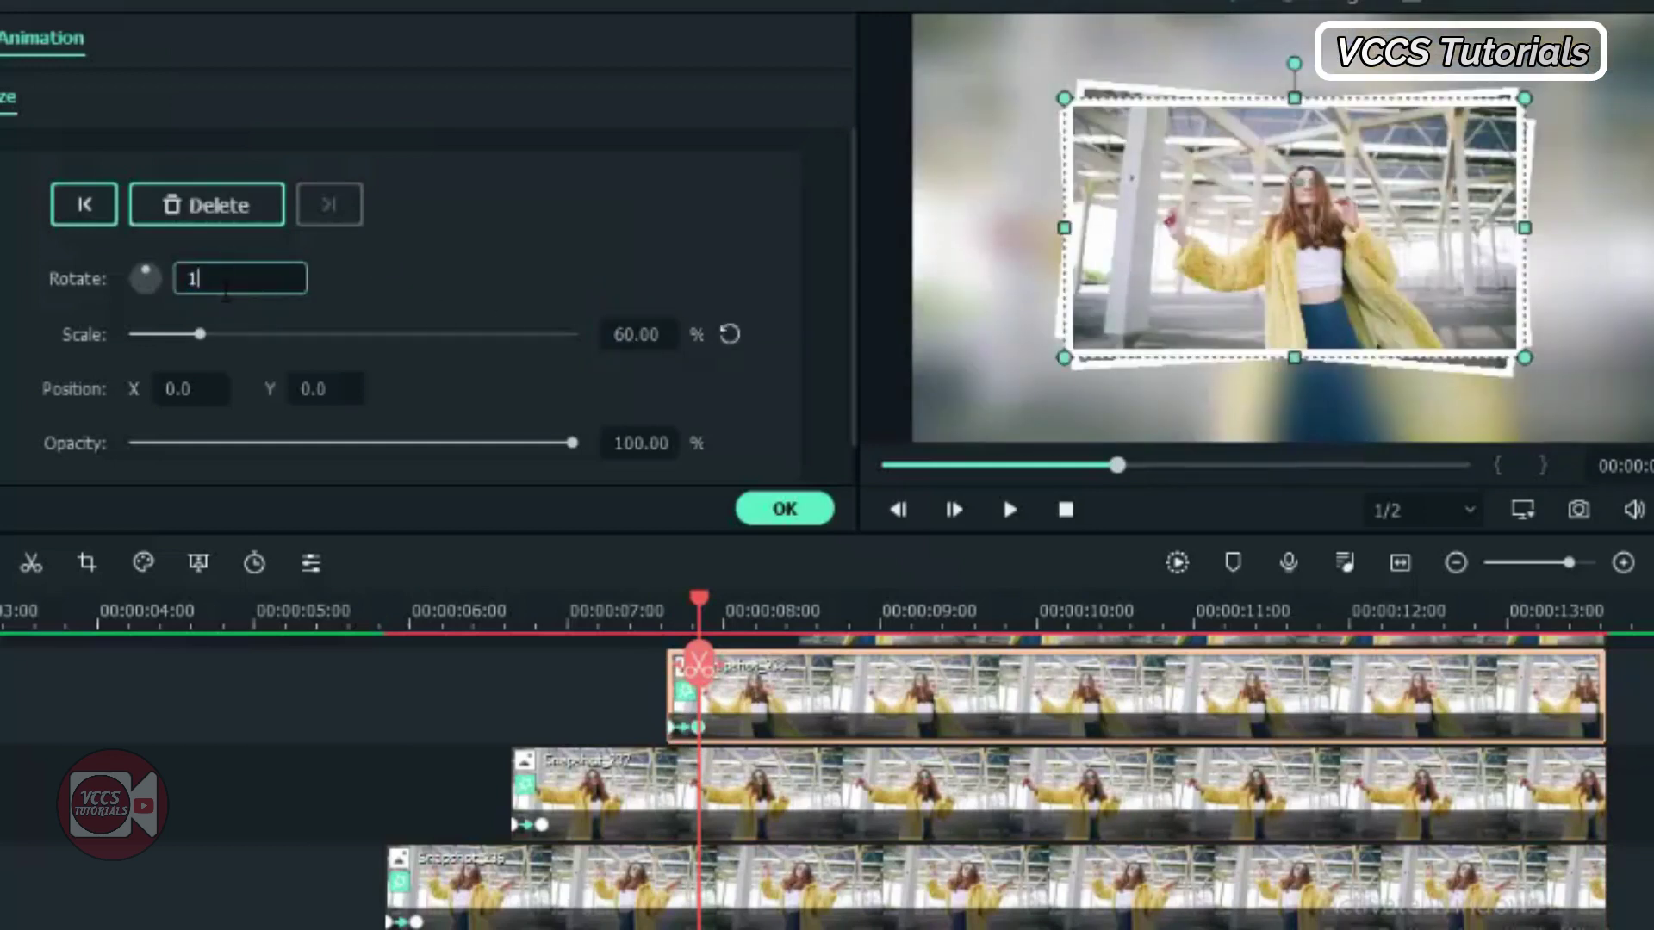
pyautogui.write('0')
pyautogui.click(433, 386)
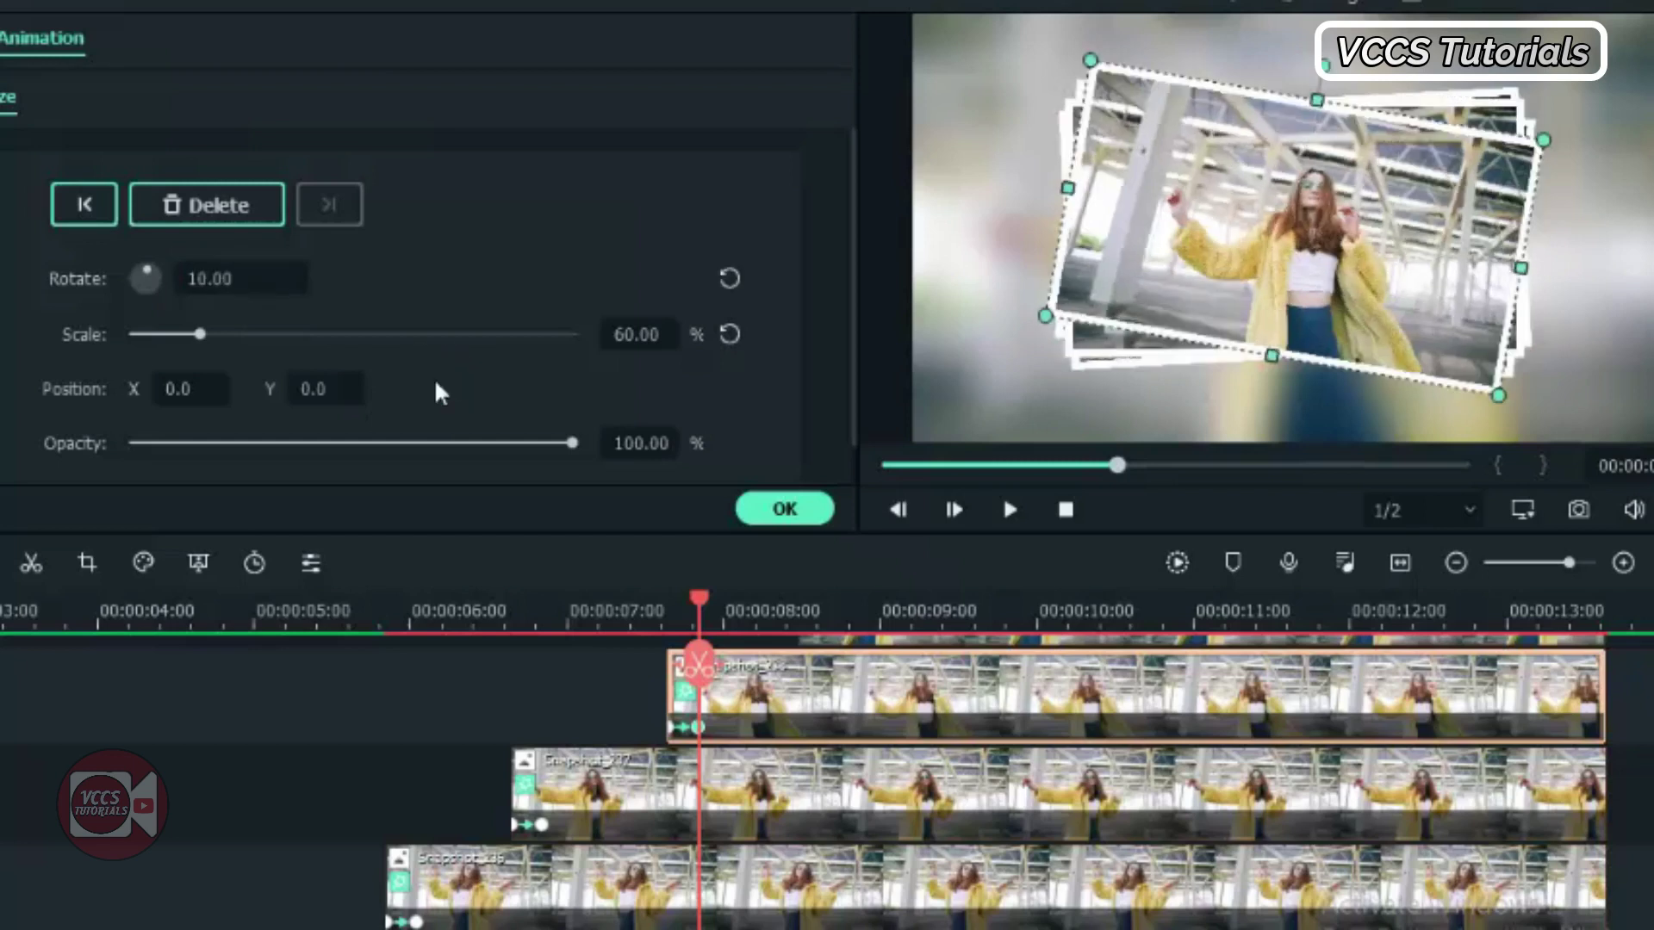
# Keyframe the next snapshot clip at 8 seconds to shrink to 60% scale
pyautogui.scroll(3, 741, 616)
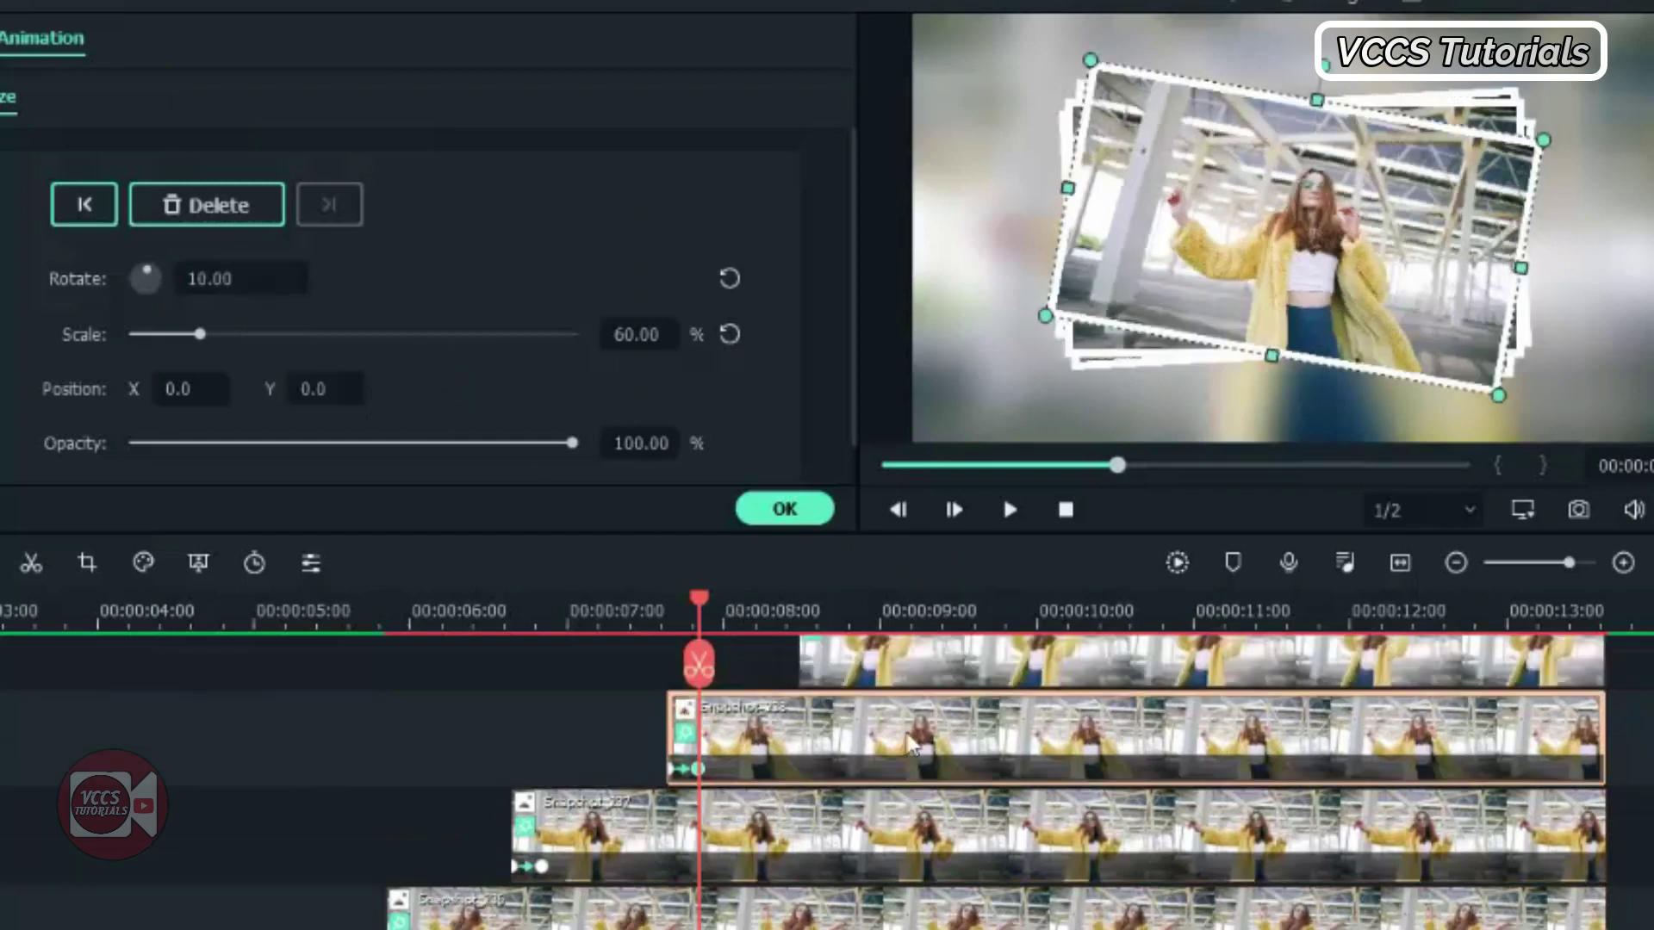
pyautogui.moveTo(767, 603); pyautogui.dragTo(798, 604)
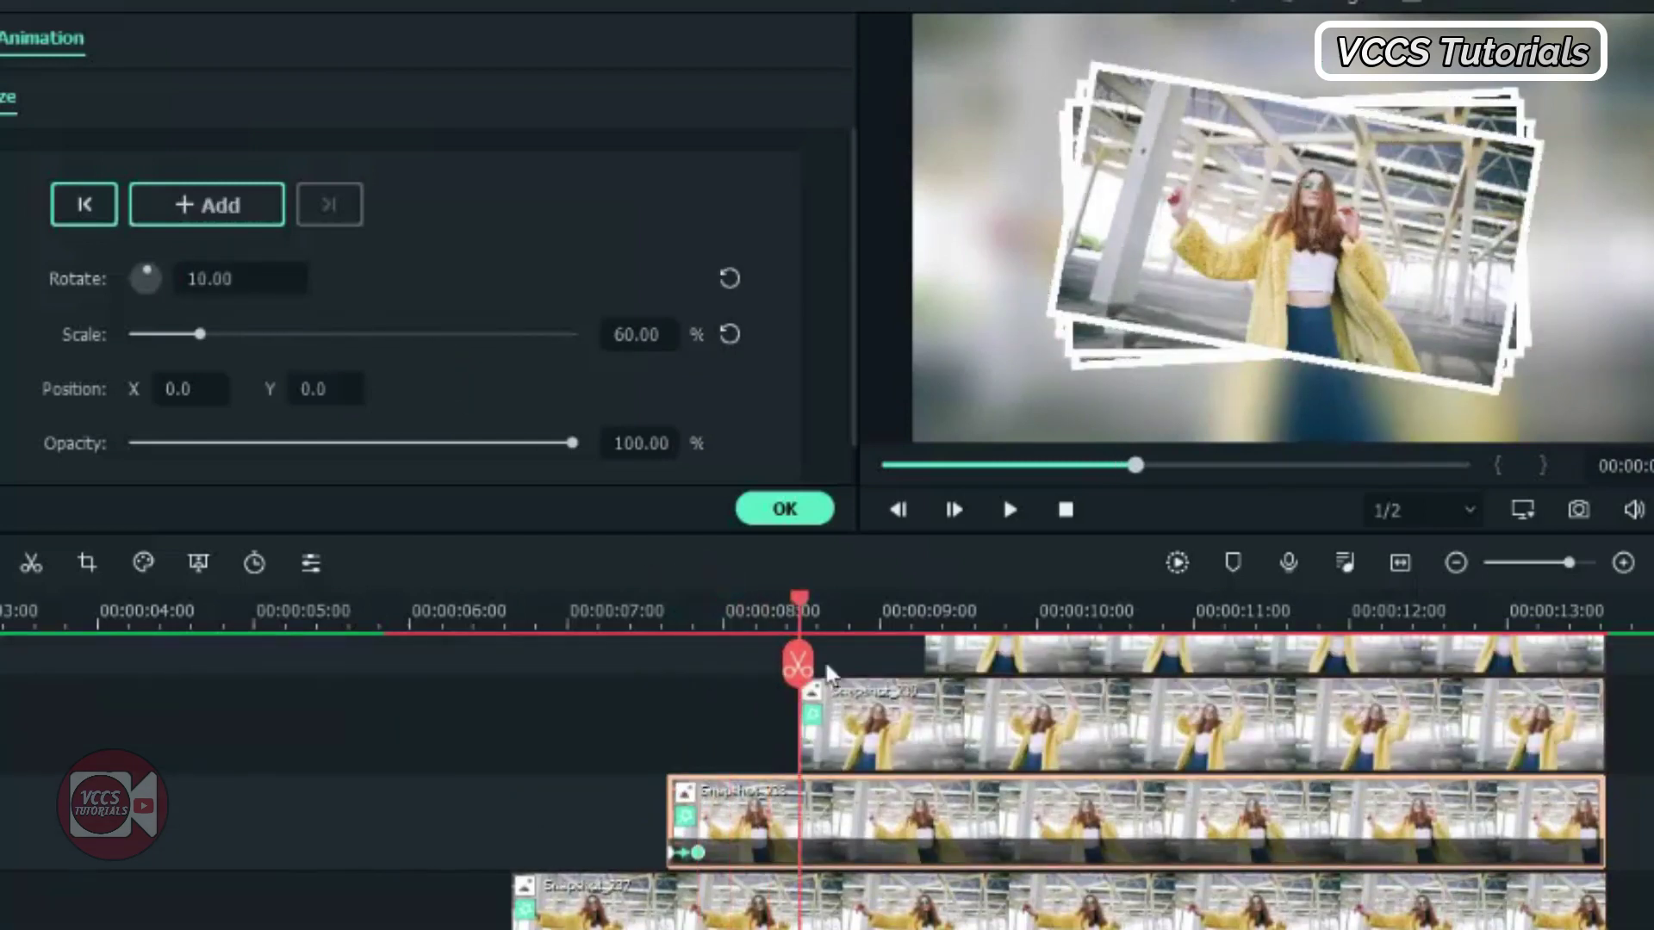
pyautogui.click(848, 724)
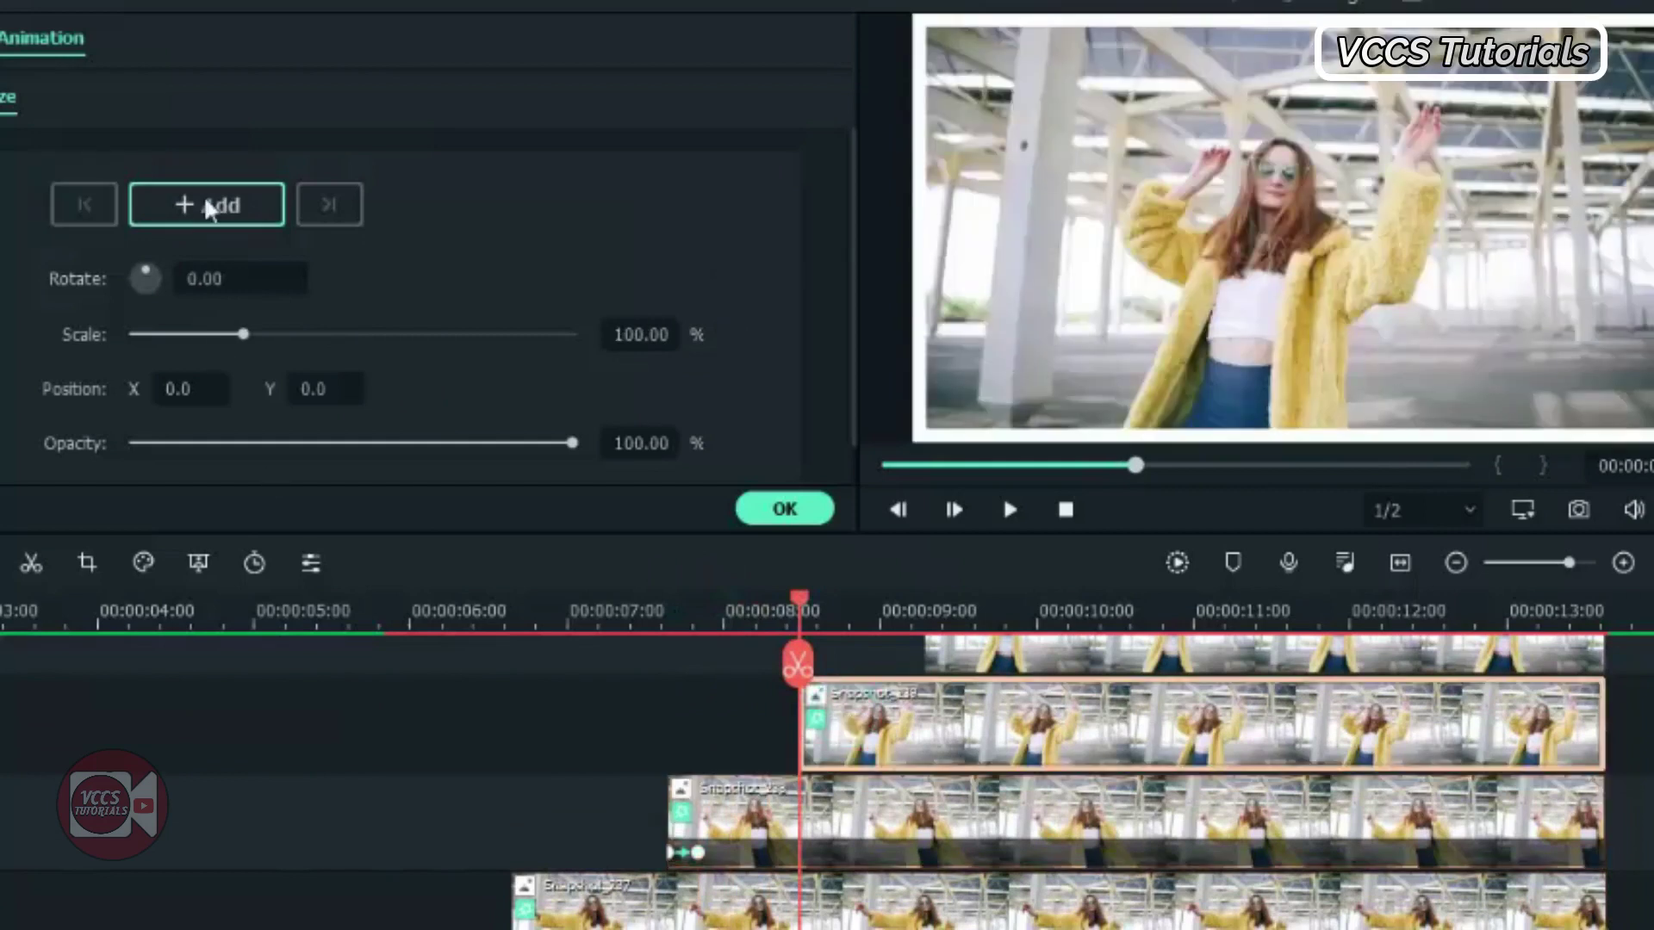
pyautogui.click(207, 205)
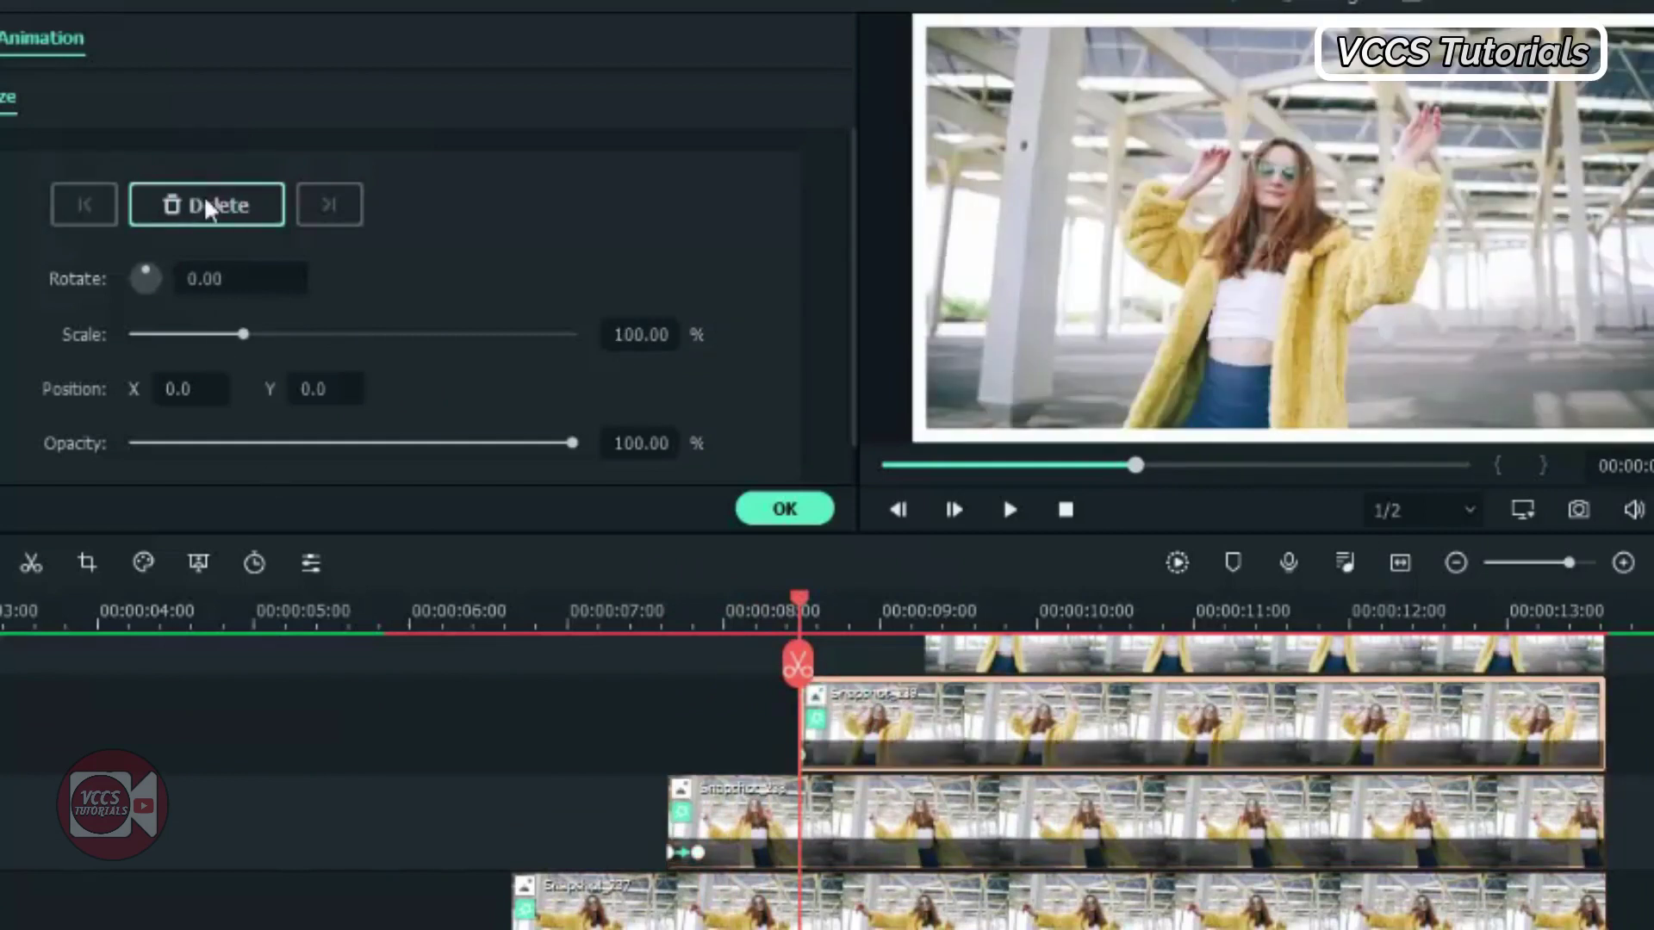
pyautogui.press('Right')
pyautogui.press('Right')
pyautogui.press('Right')
pyautogui.press('Right')
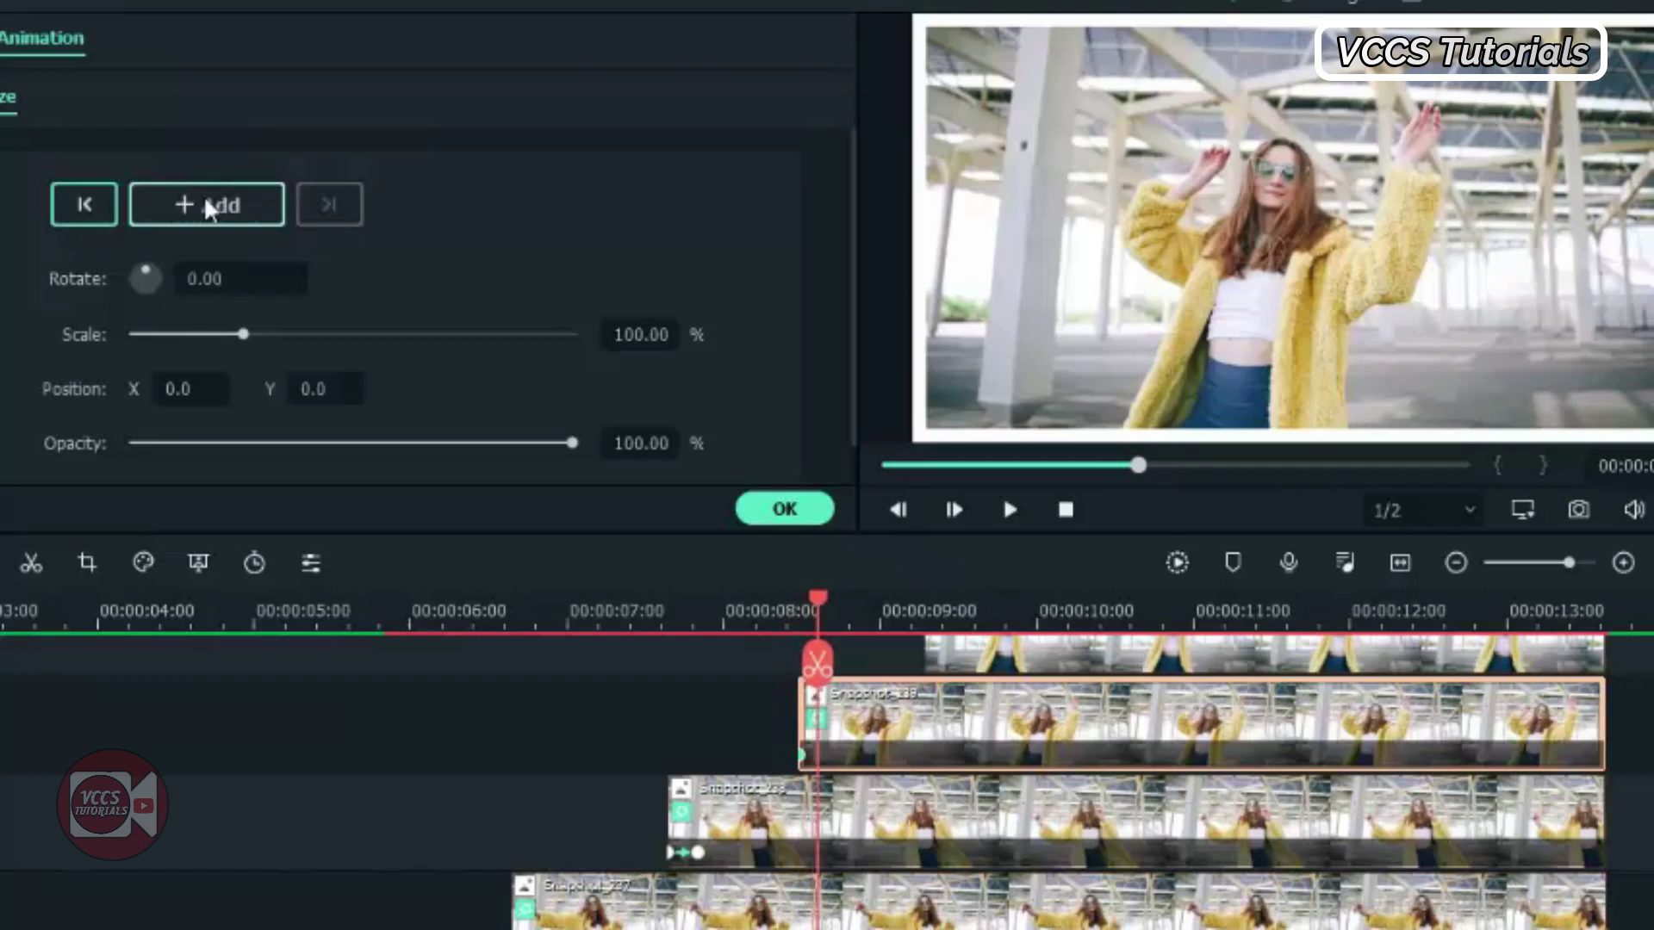
pyautogui.press('Right')
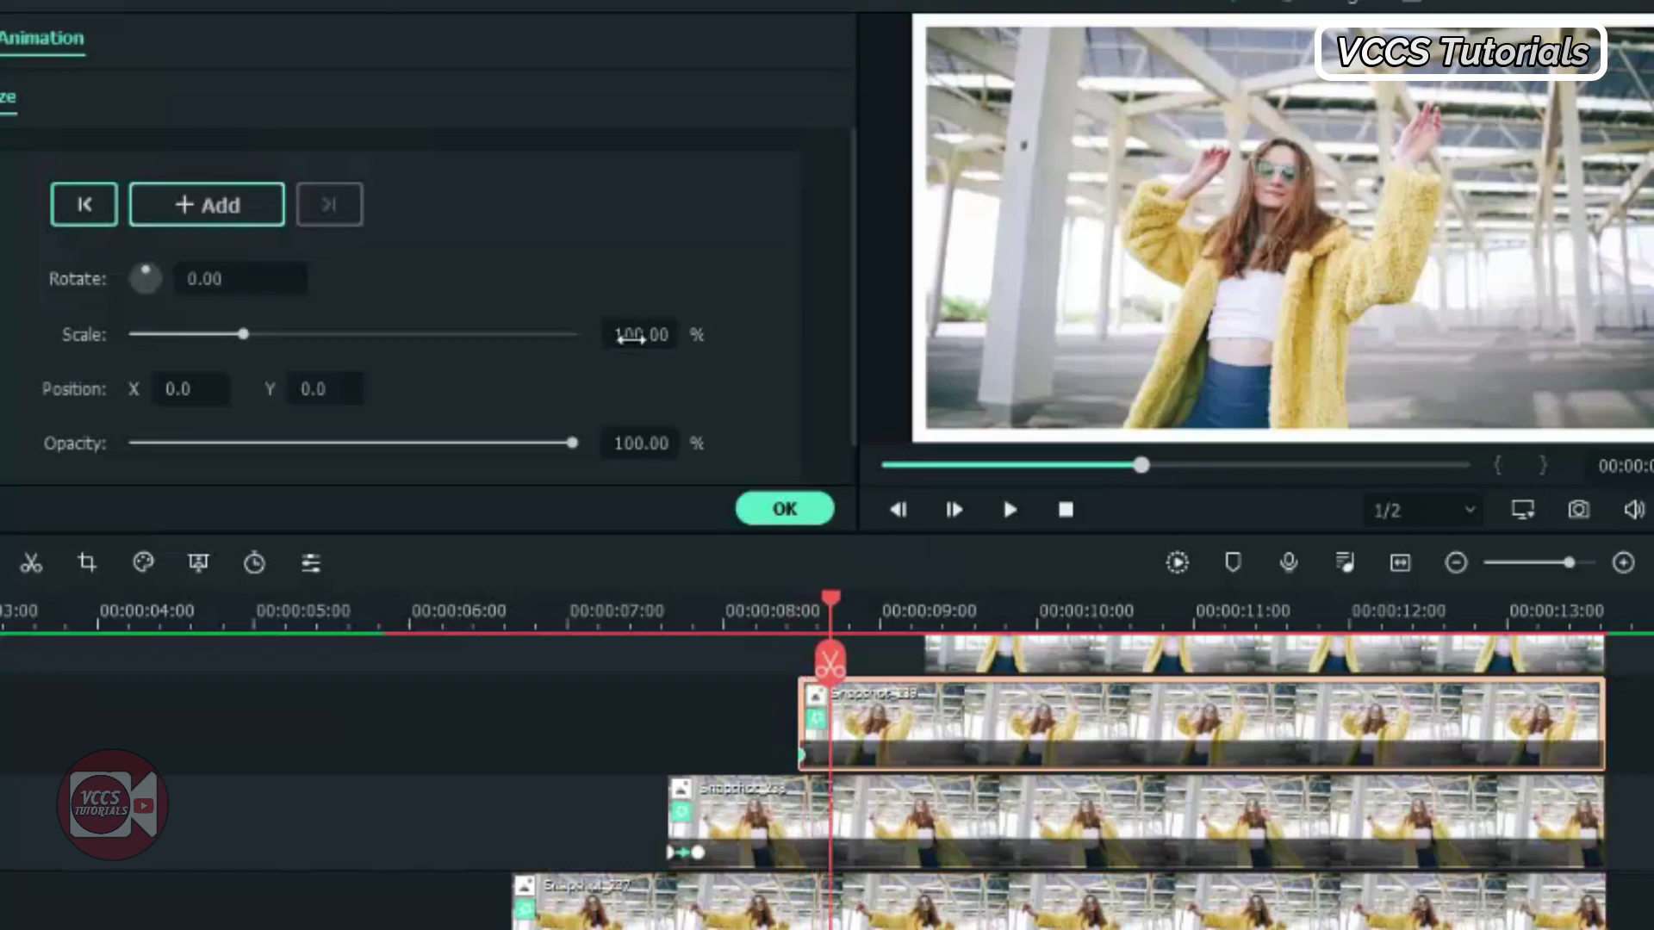
pyautogui.click(631, 336)
pyautogui.write('6')
pyautogui.click(203, 278)
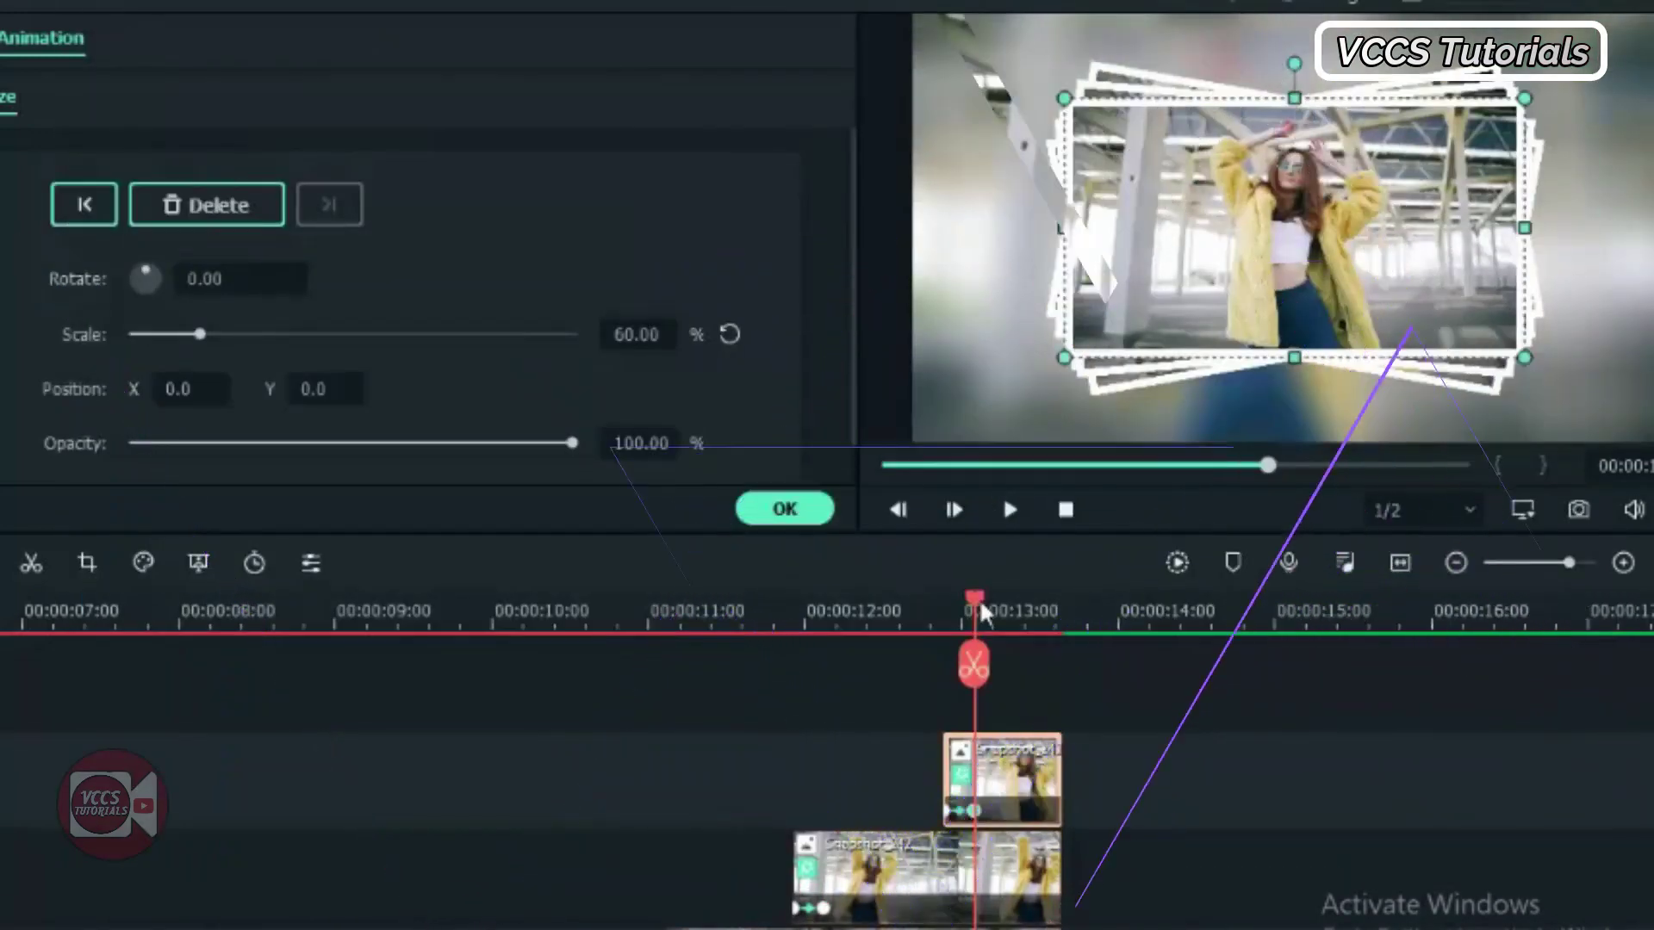
pyautogui.moveTo(870, 635); pyautogui.dragTo(626, 715)
pyautogui.click(1009, 510)
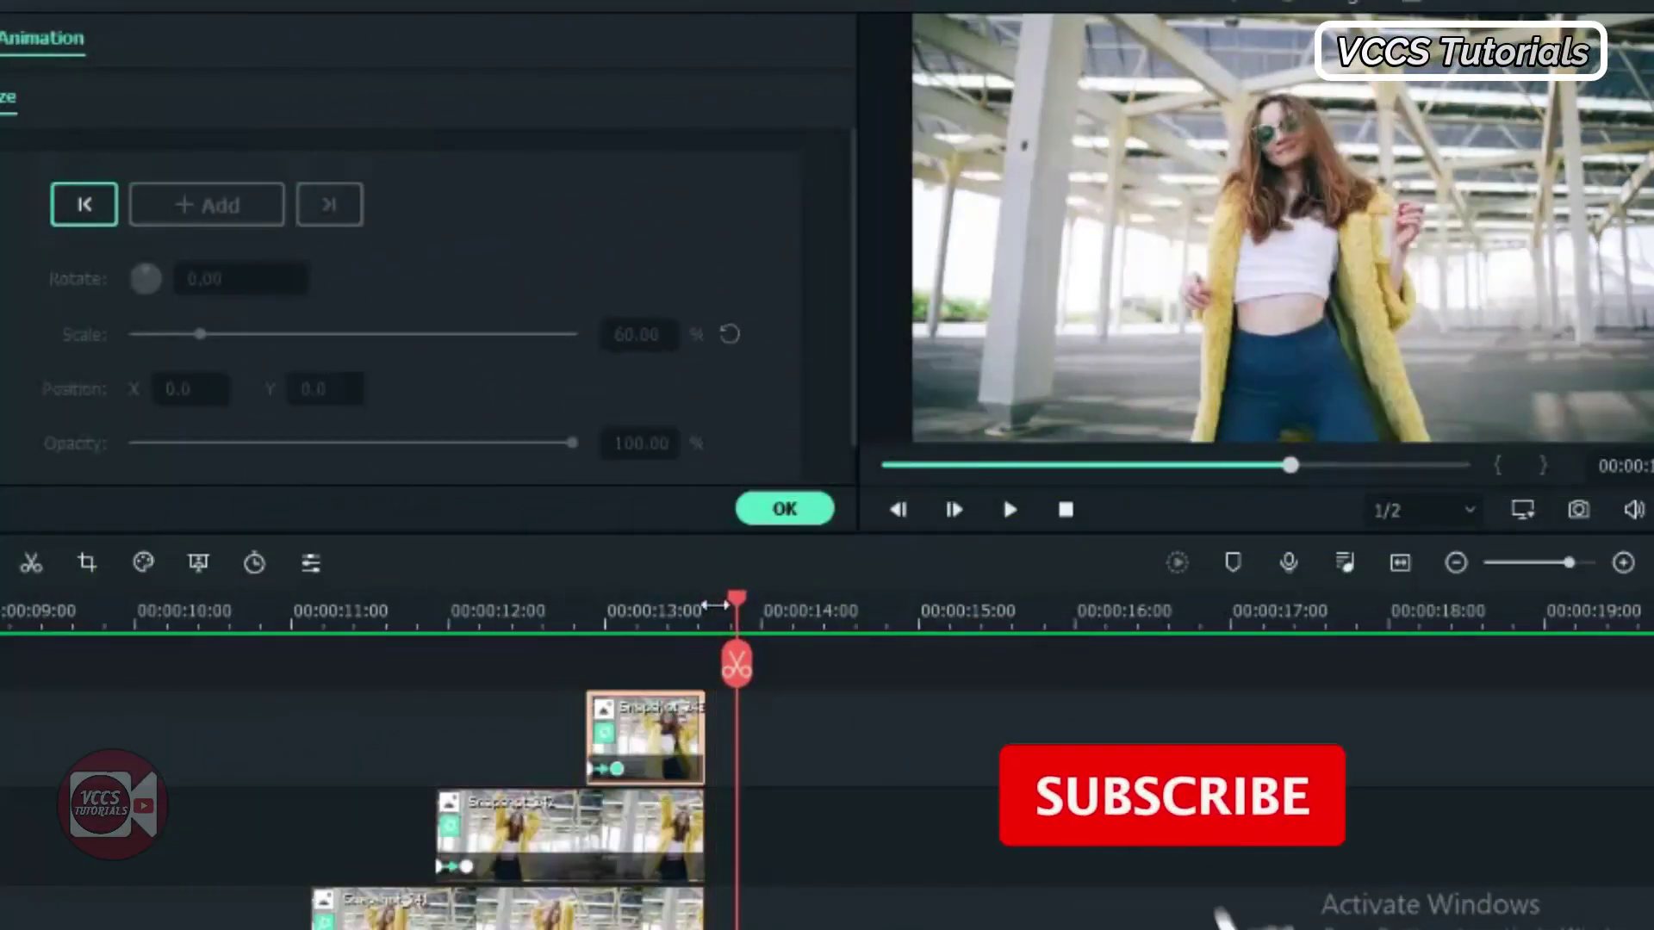
# Lengthen the Snapshot_243 still so it ends at about 14 seconds
pyautogui.click(736, 606)
pyautogui.moveTo(739, 606); pyautogui.dragTo(818, 620)
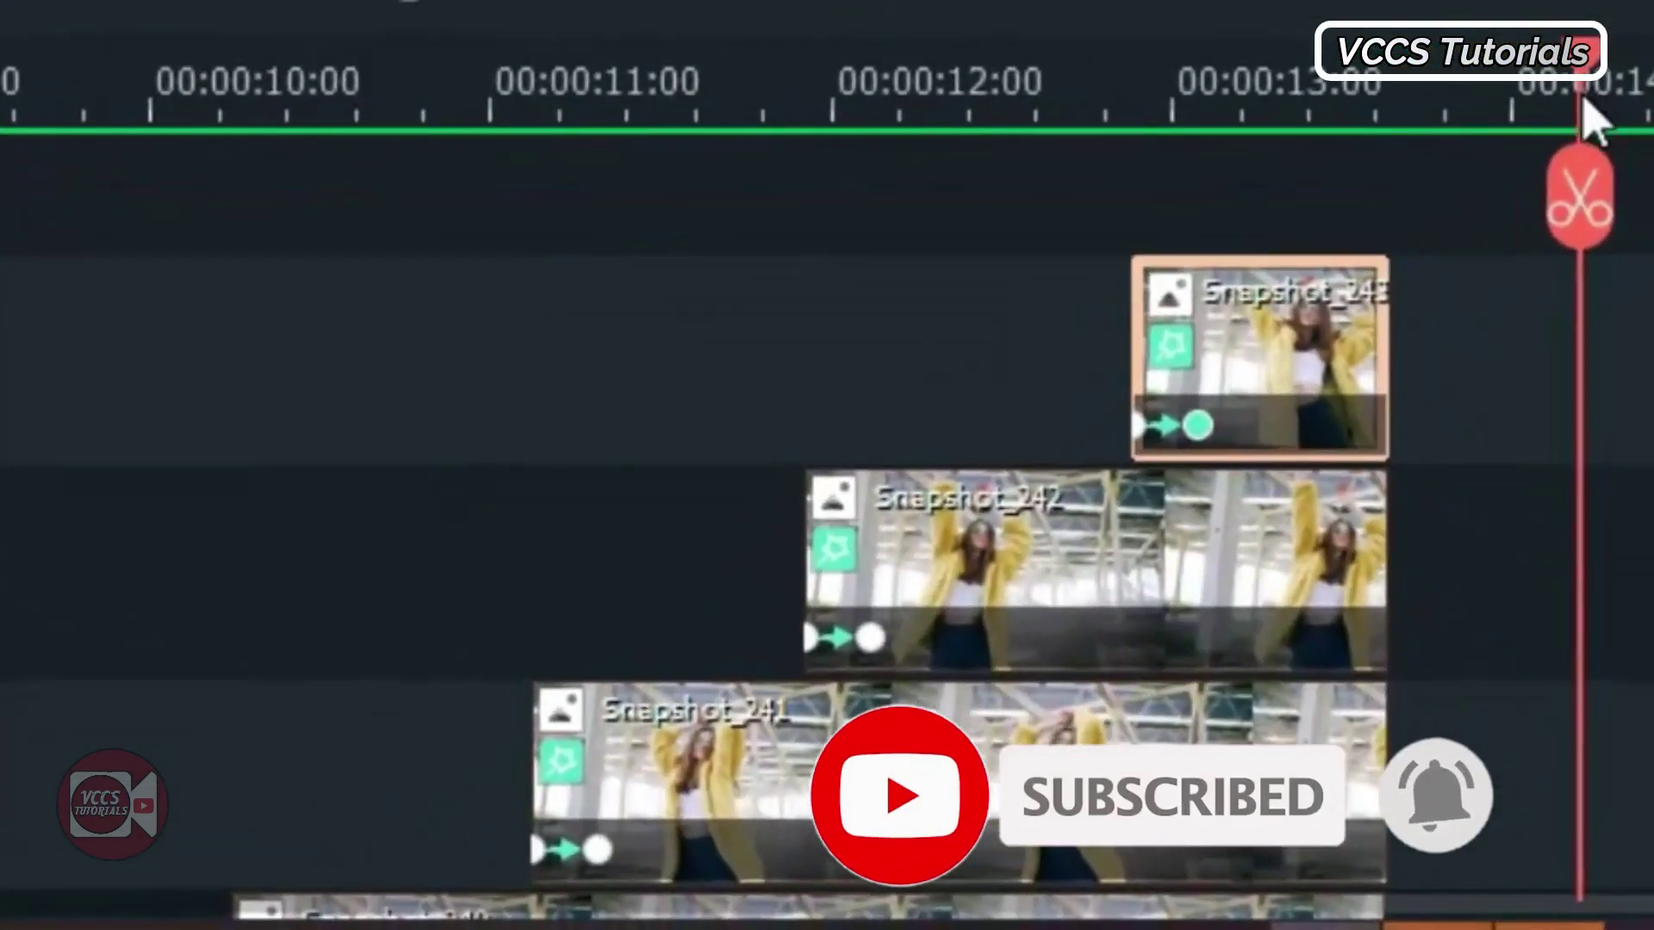
pyautogui.scroll(-5, 1091, 448)
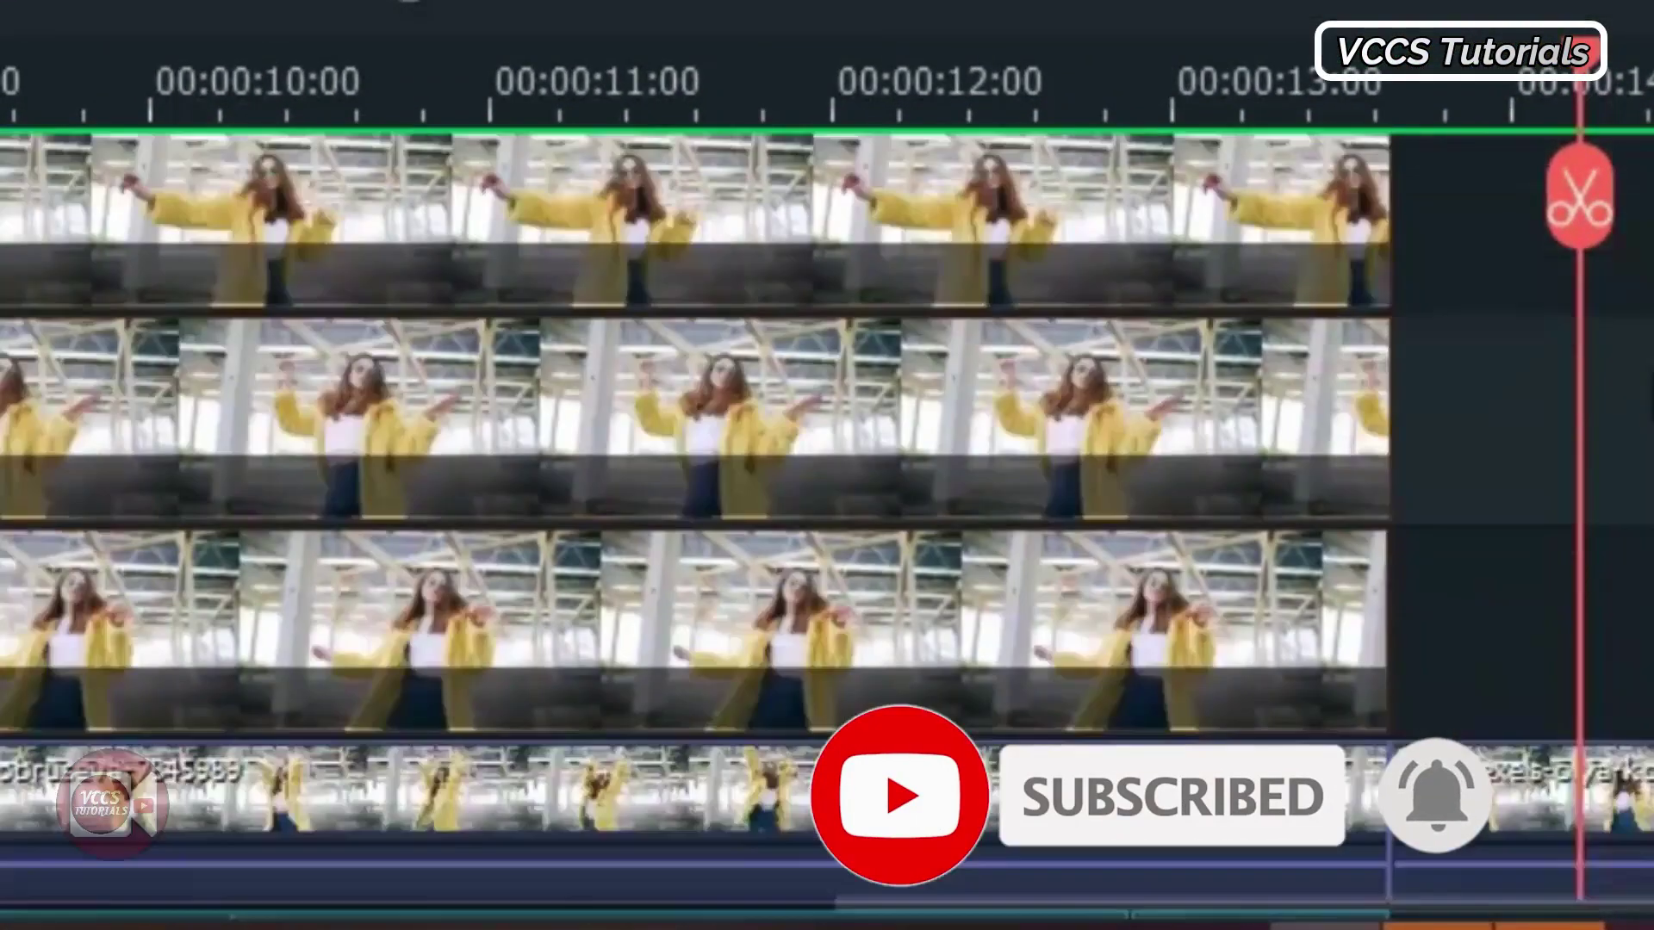
pyautogui.scroll(5, 1536, 450)
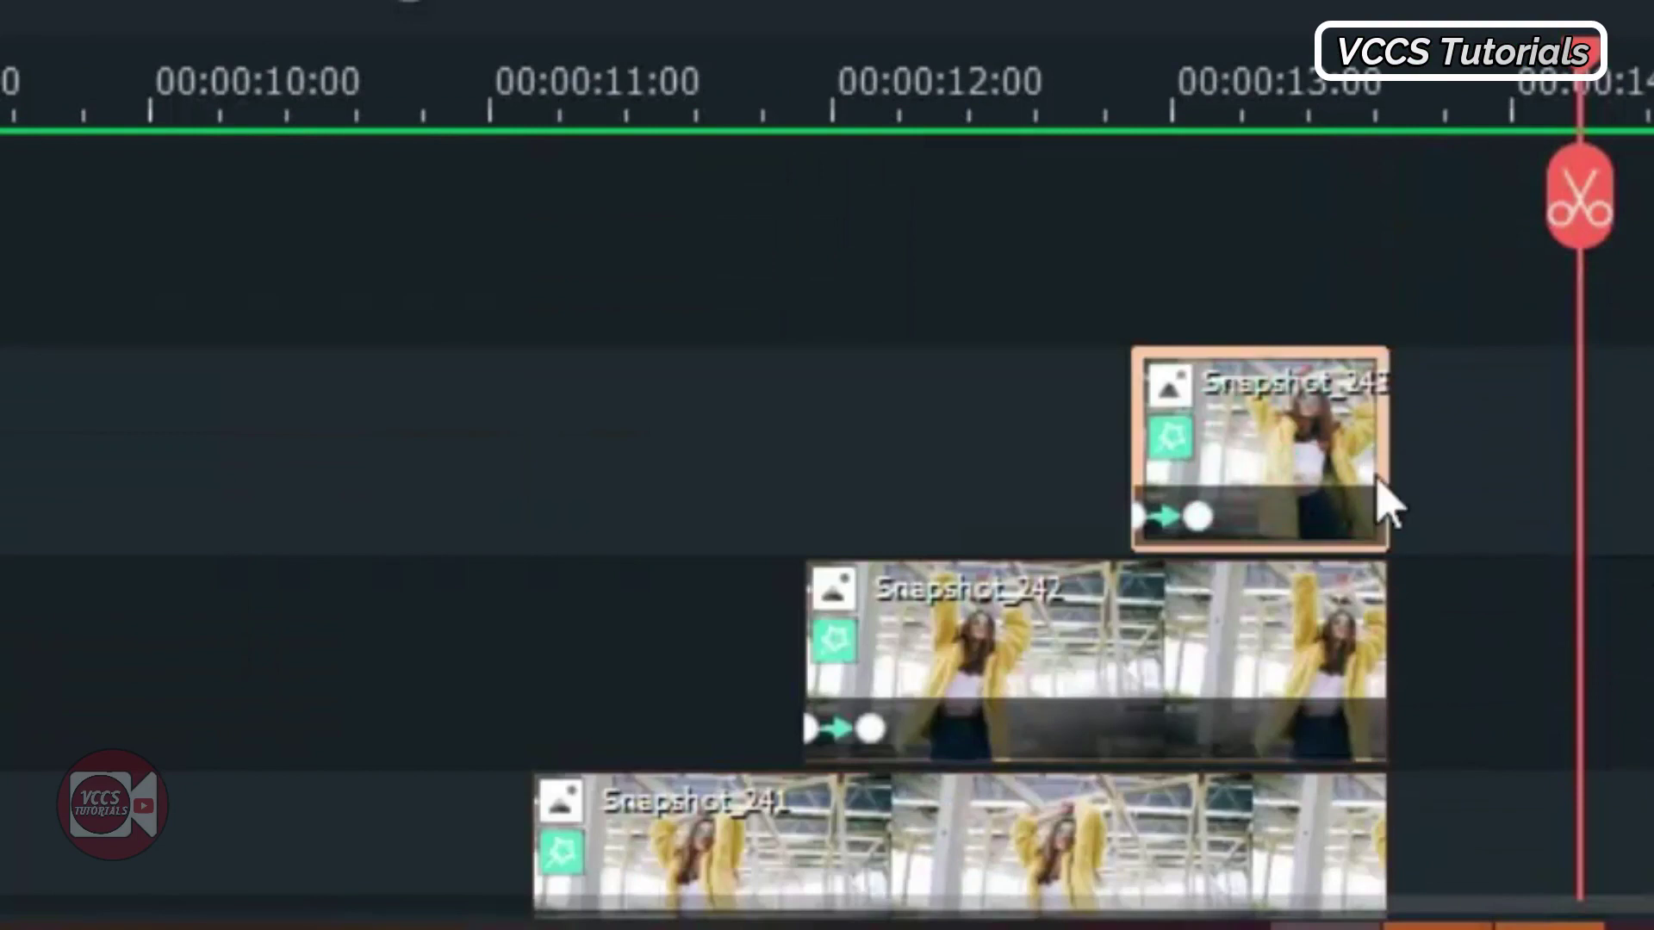
pyautogui.moveTo(1389, 466); pyautogui.dragTo(1580, 498)
pyautogui.scroll(-5, 1630, 462)
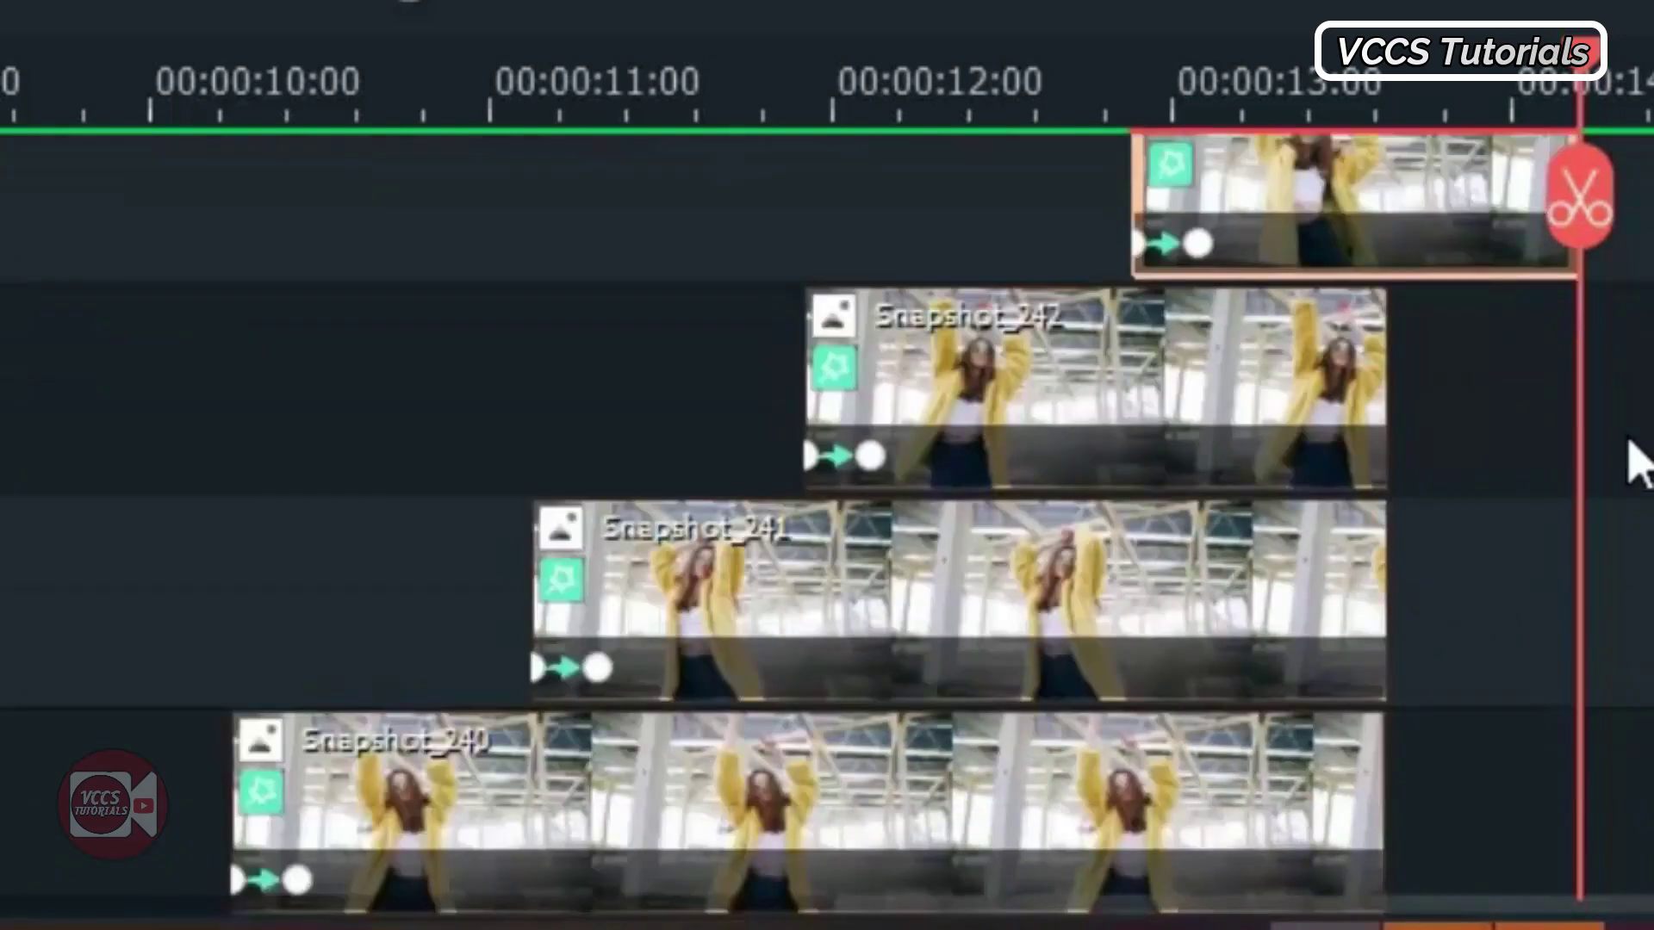
pyautogui.scroll(5, 1630, 463)
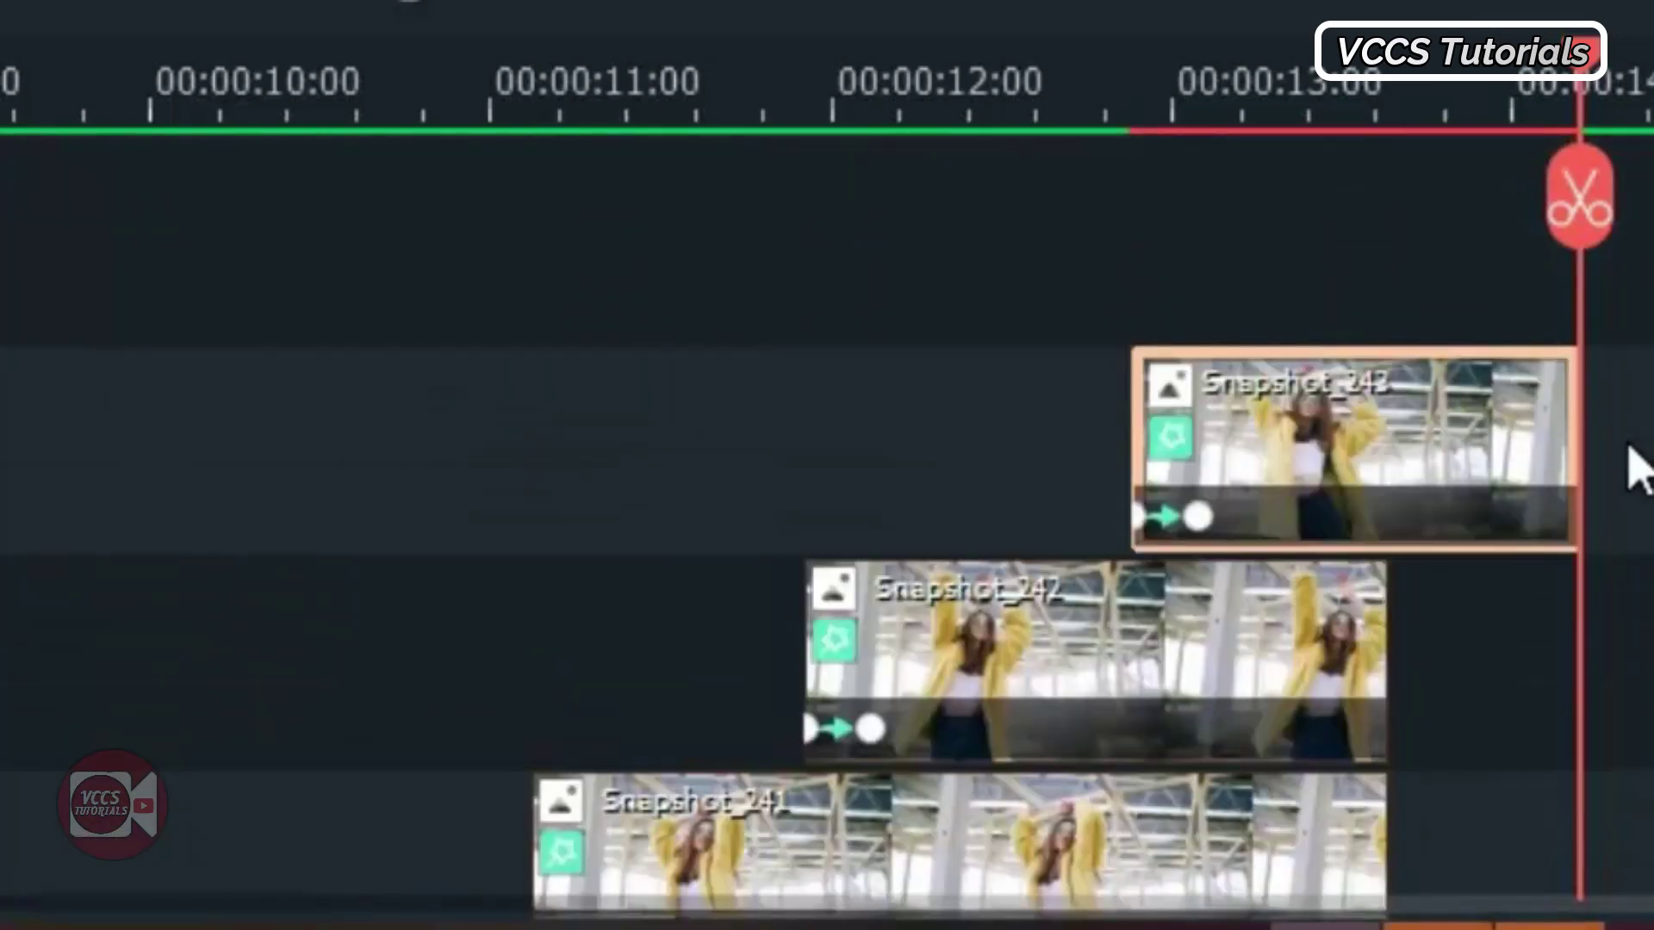
# Add a 100% scale keyframe at 14:04 by resetting Scale, then play the animation
pyautogui.moveTo(1588, 48); pyautogui.dragTo(1405, 91)
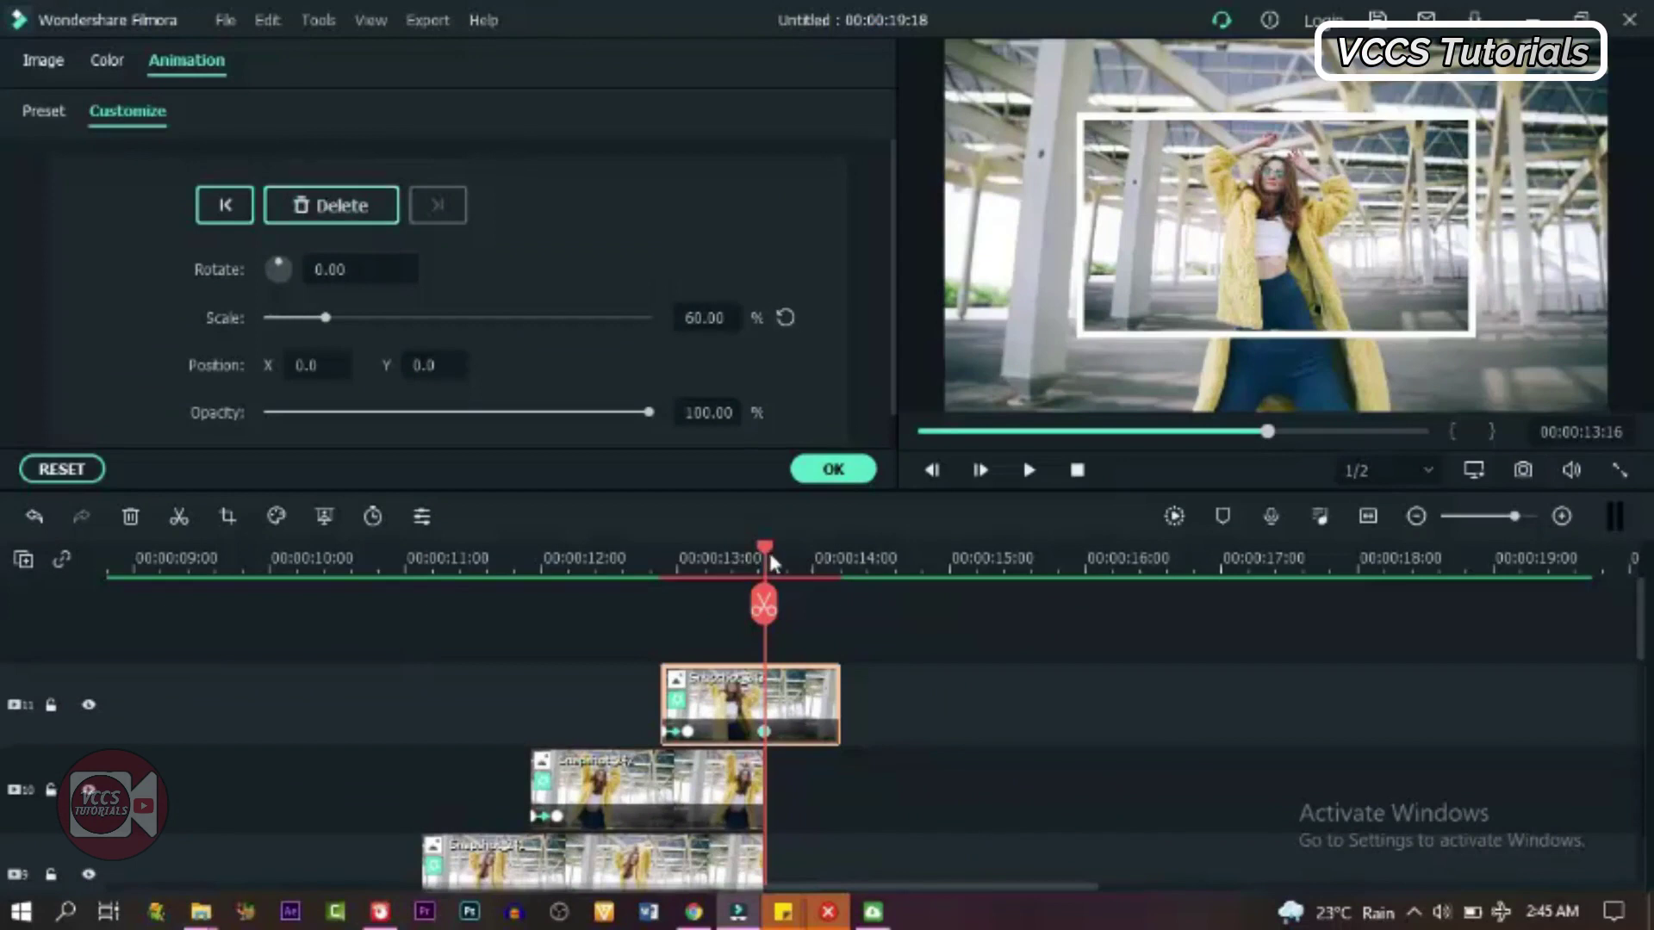
pyautogui.moveTo(764, 556); pyautogui.dragTo(842, 564)
pyautogui.click(786, 318)
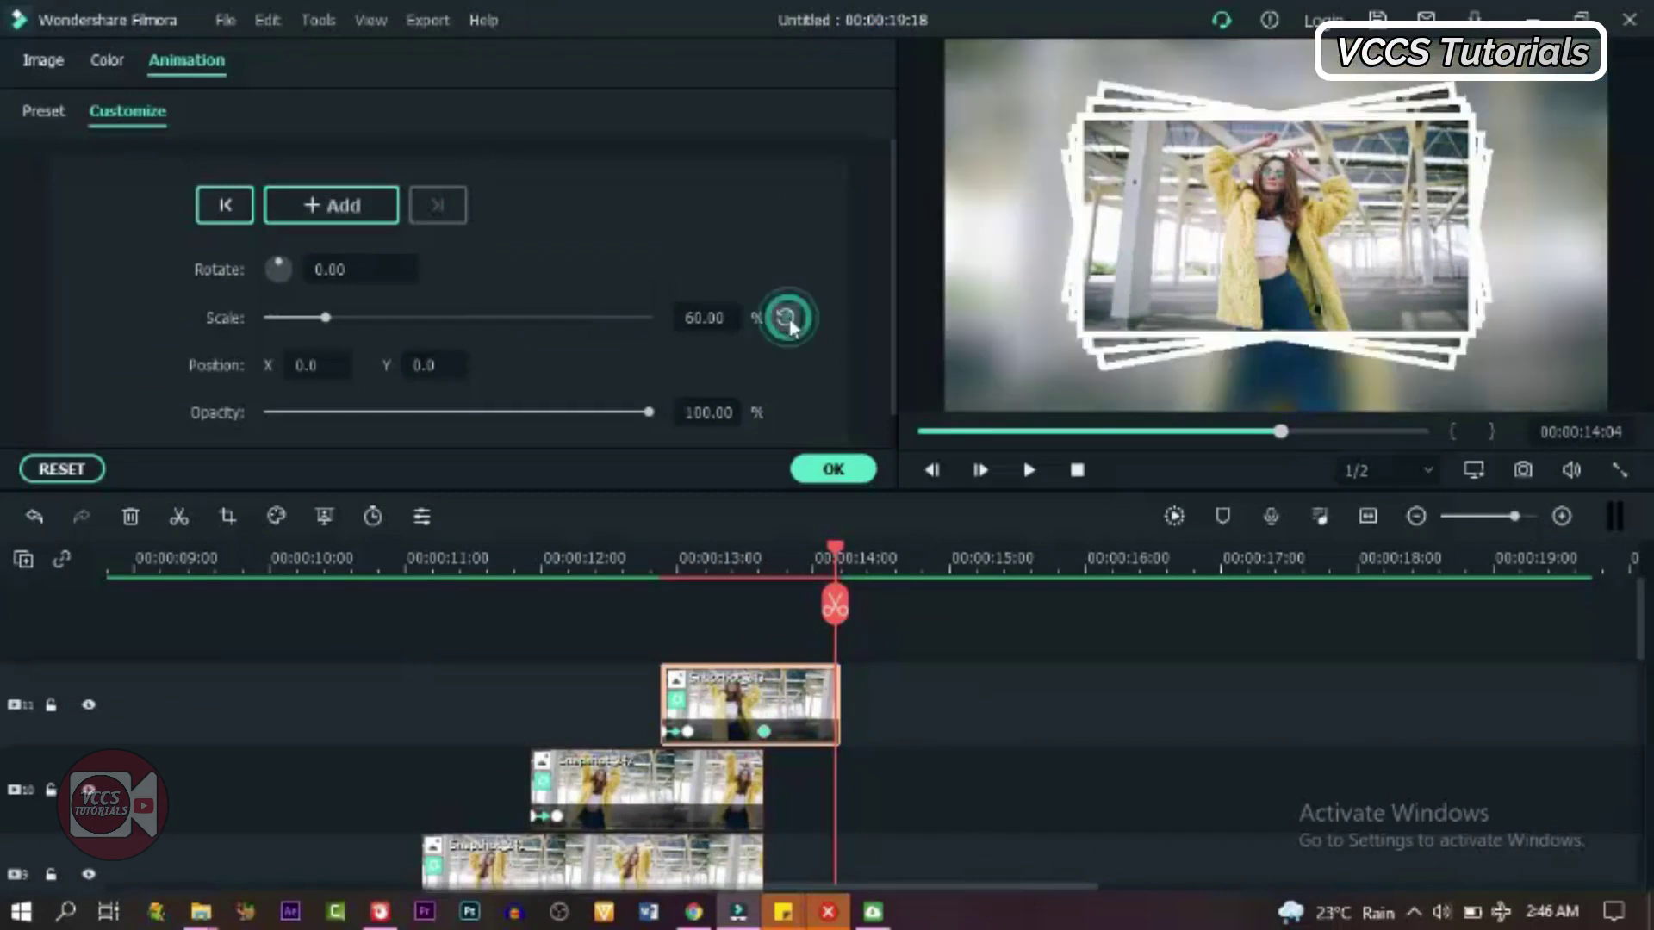
pyautogui.click(1029, 470)
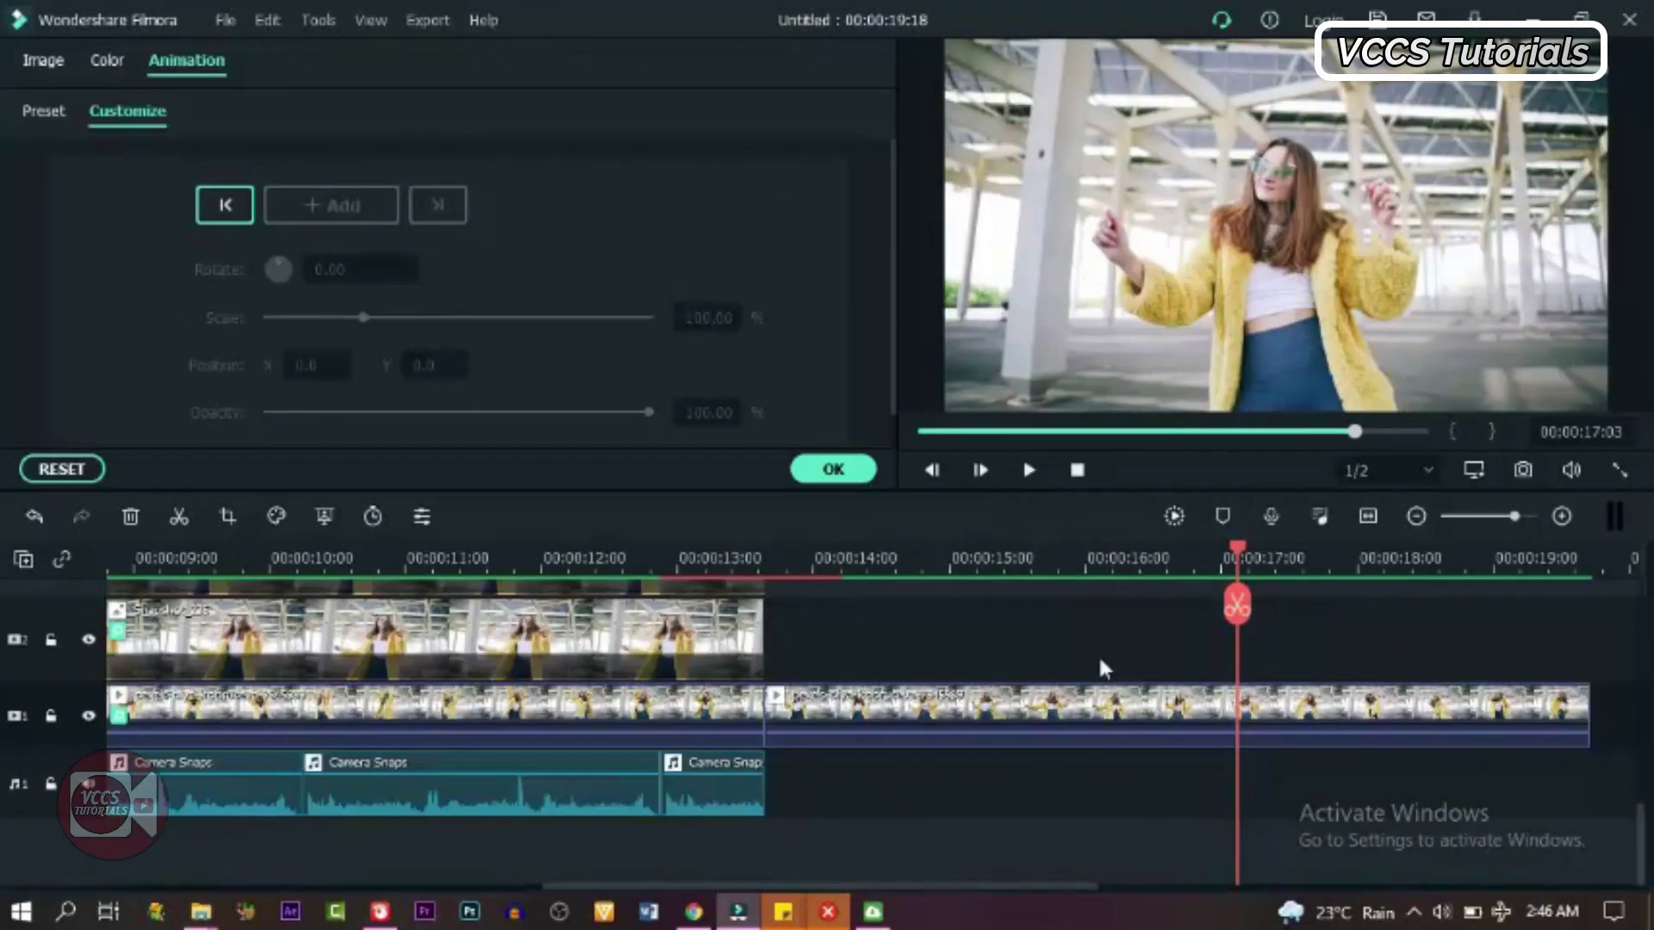
# Move the later dance clip on track 1 so it starts at 14:05
pyautogui.click(848, 714)
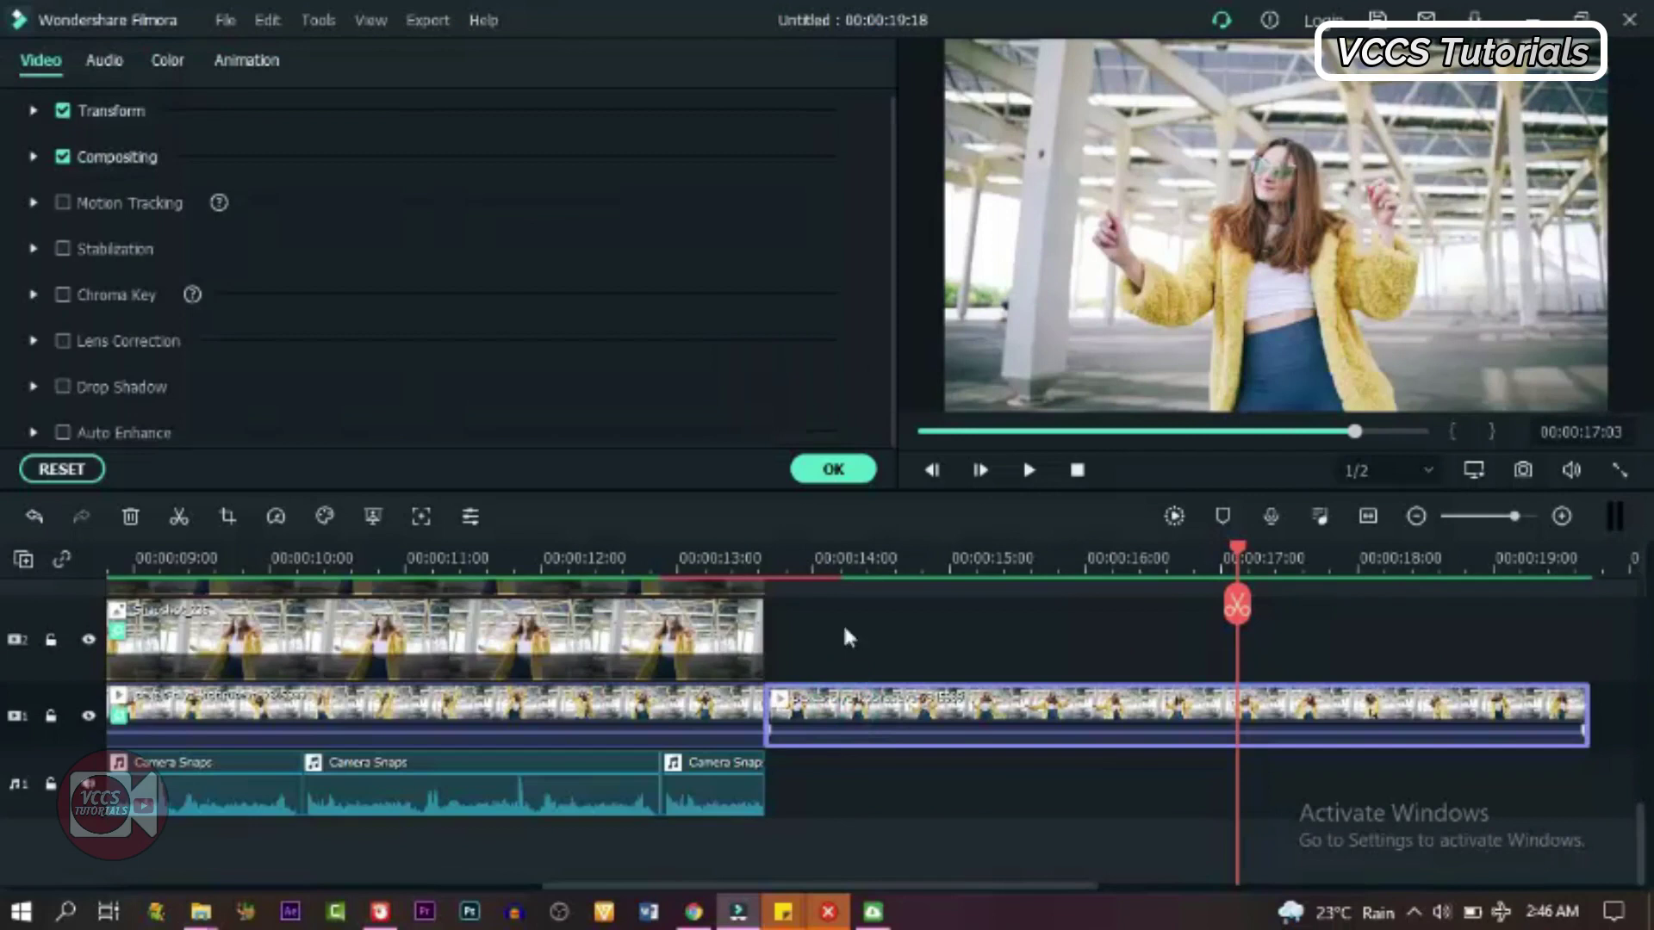
pyautogui.click(833, 560)
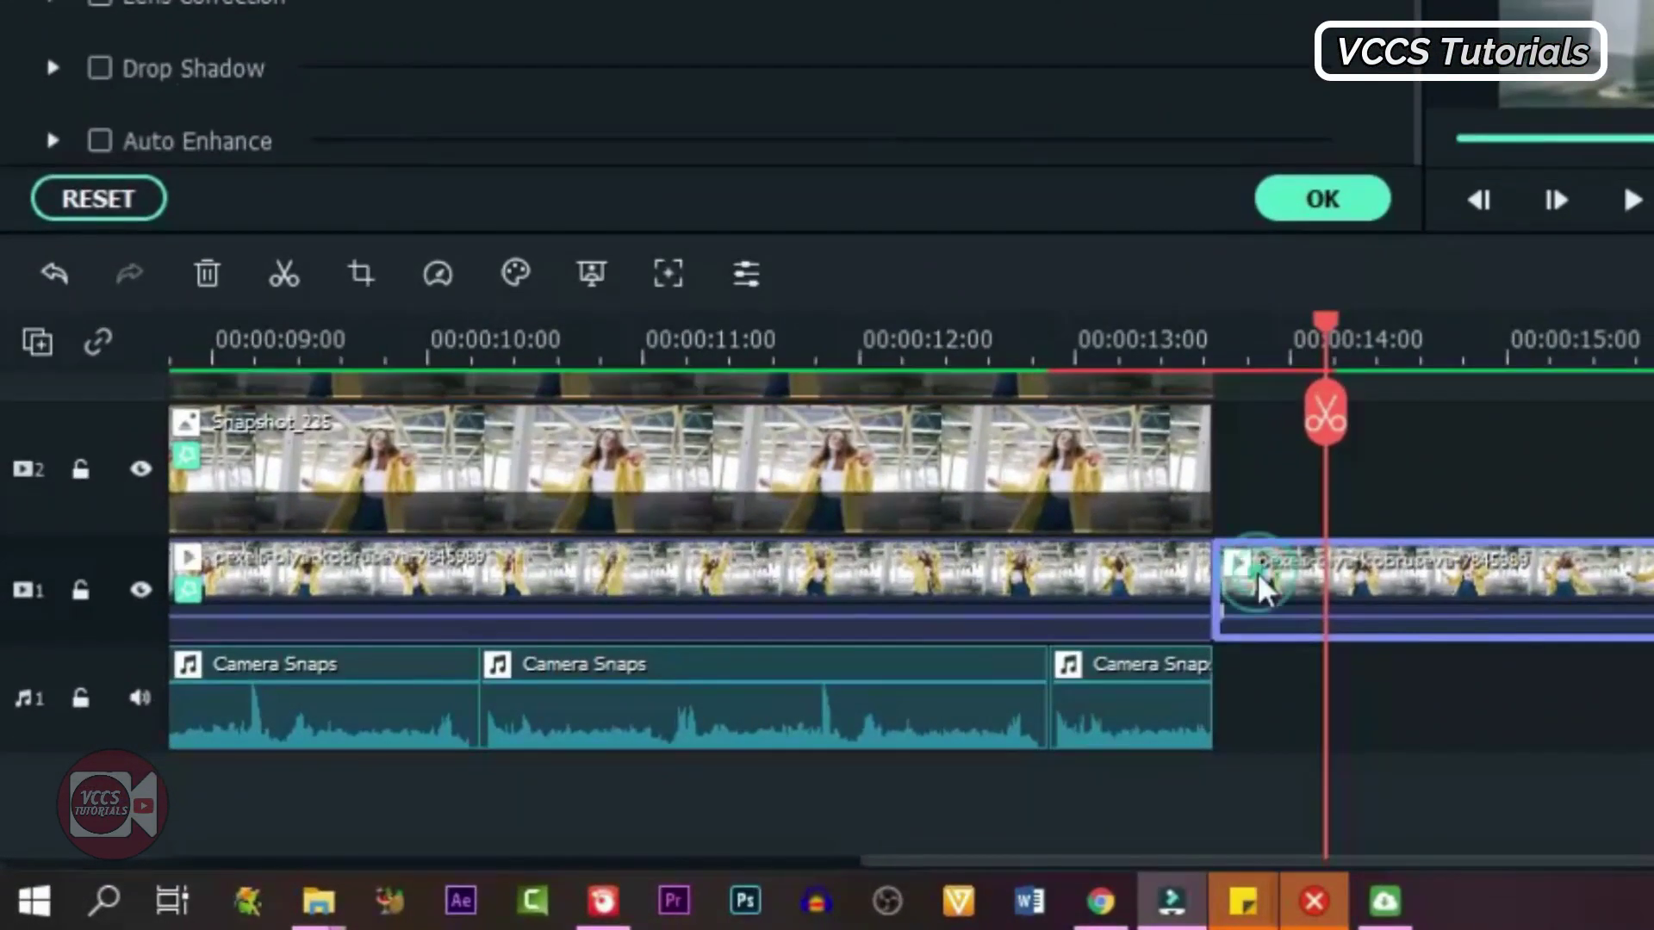
pyautogui.moveTo(1263, 591); pyautogui.dragTo(1387, 591)
# Extend the blurred middle dance clip's right edge so it meets the final clip without a gap
pyautogui.click(1118, 601)
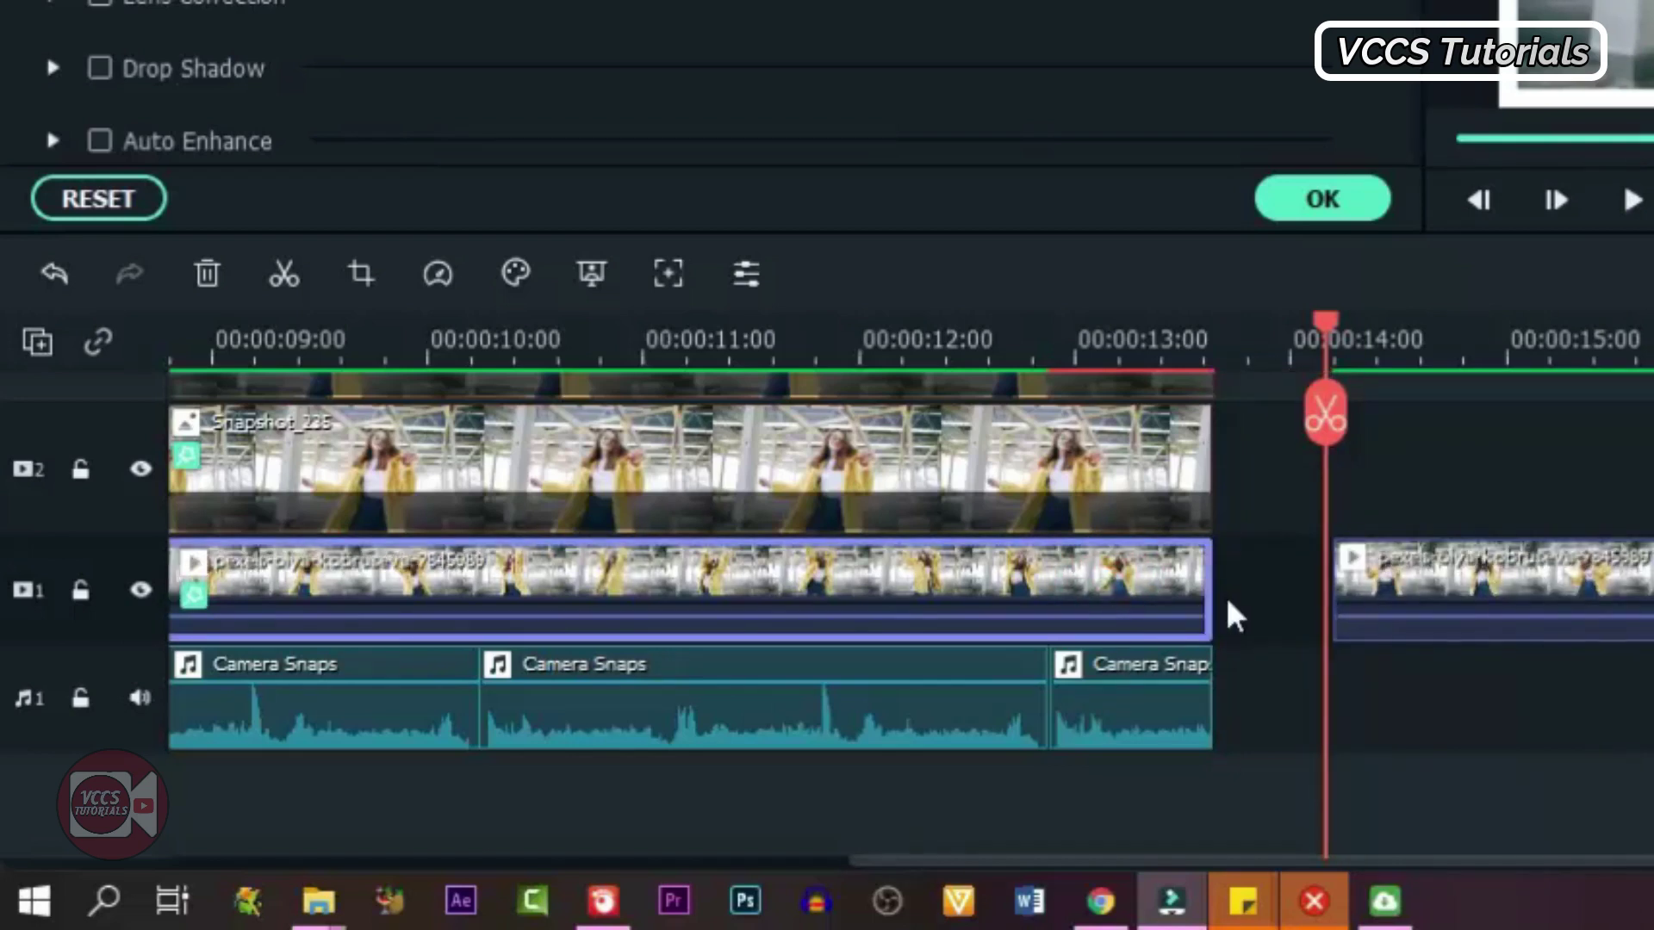
pyautogui.moveTo(1210, 591); pyautogui.dragTo(1332, 591)
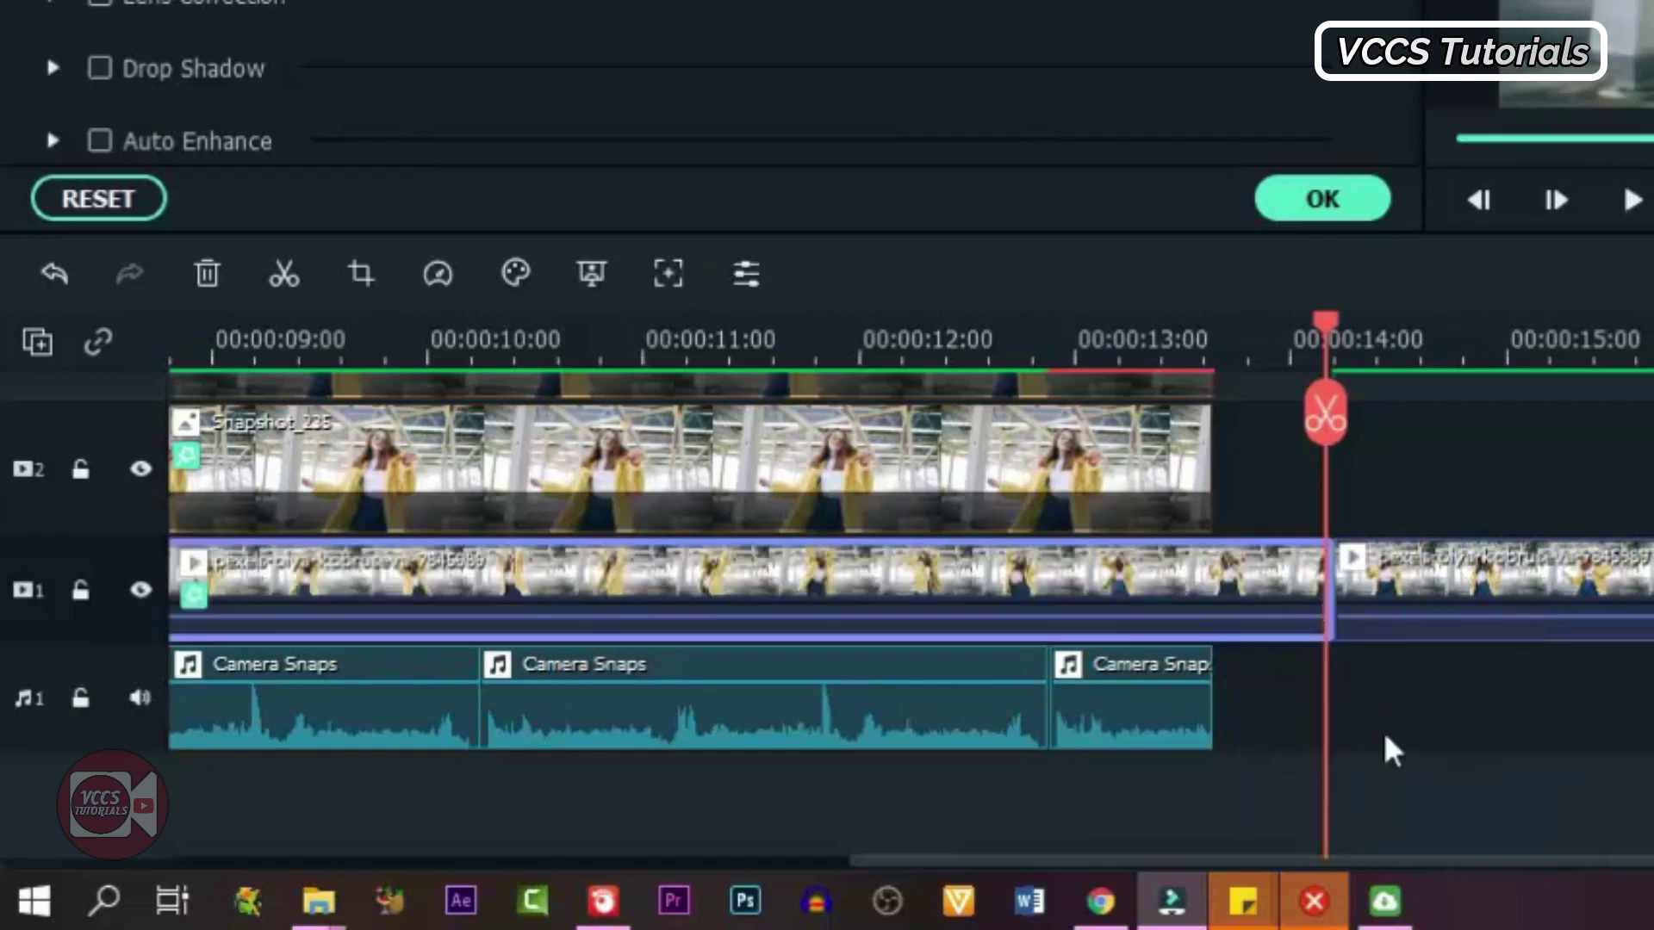
pyautogui.click(1283, 338)
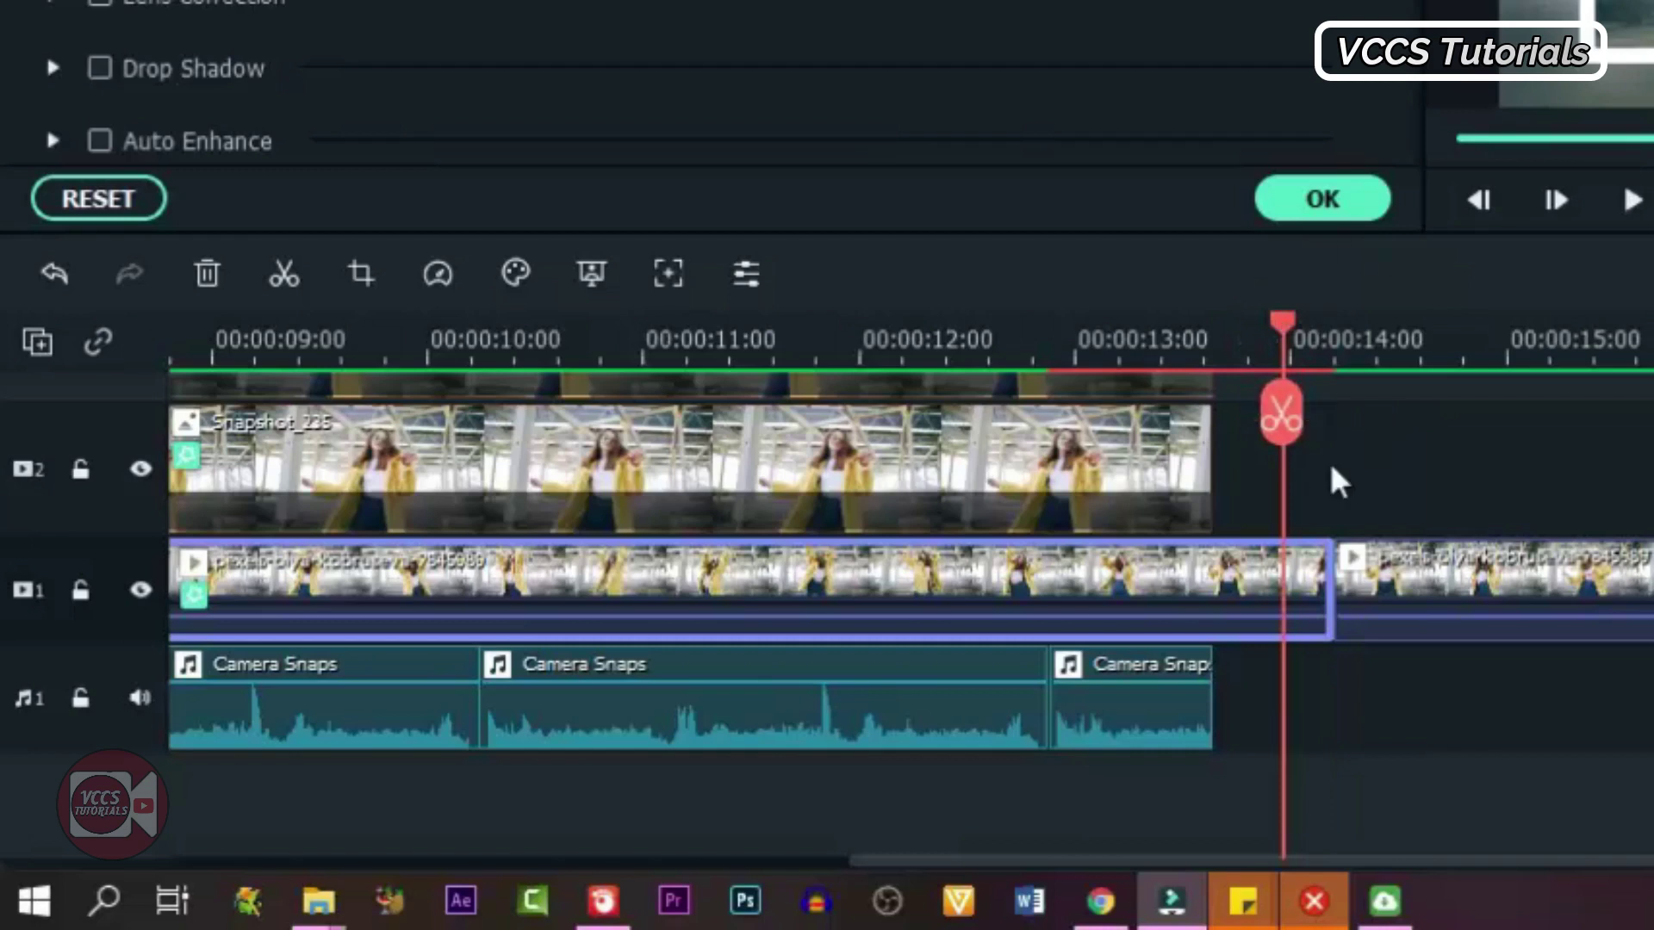
pyautogui.scroll(-3, 1337, 610)
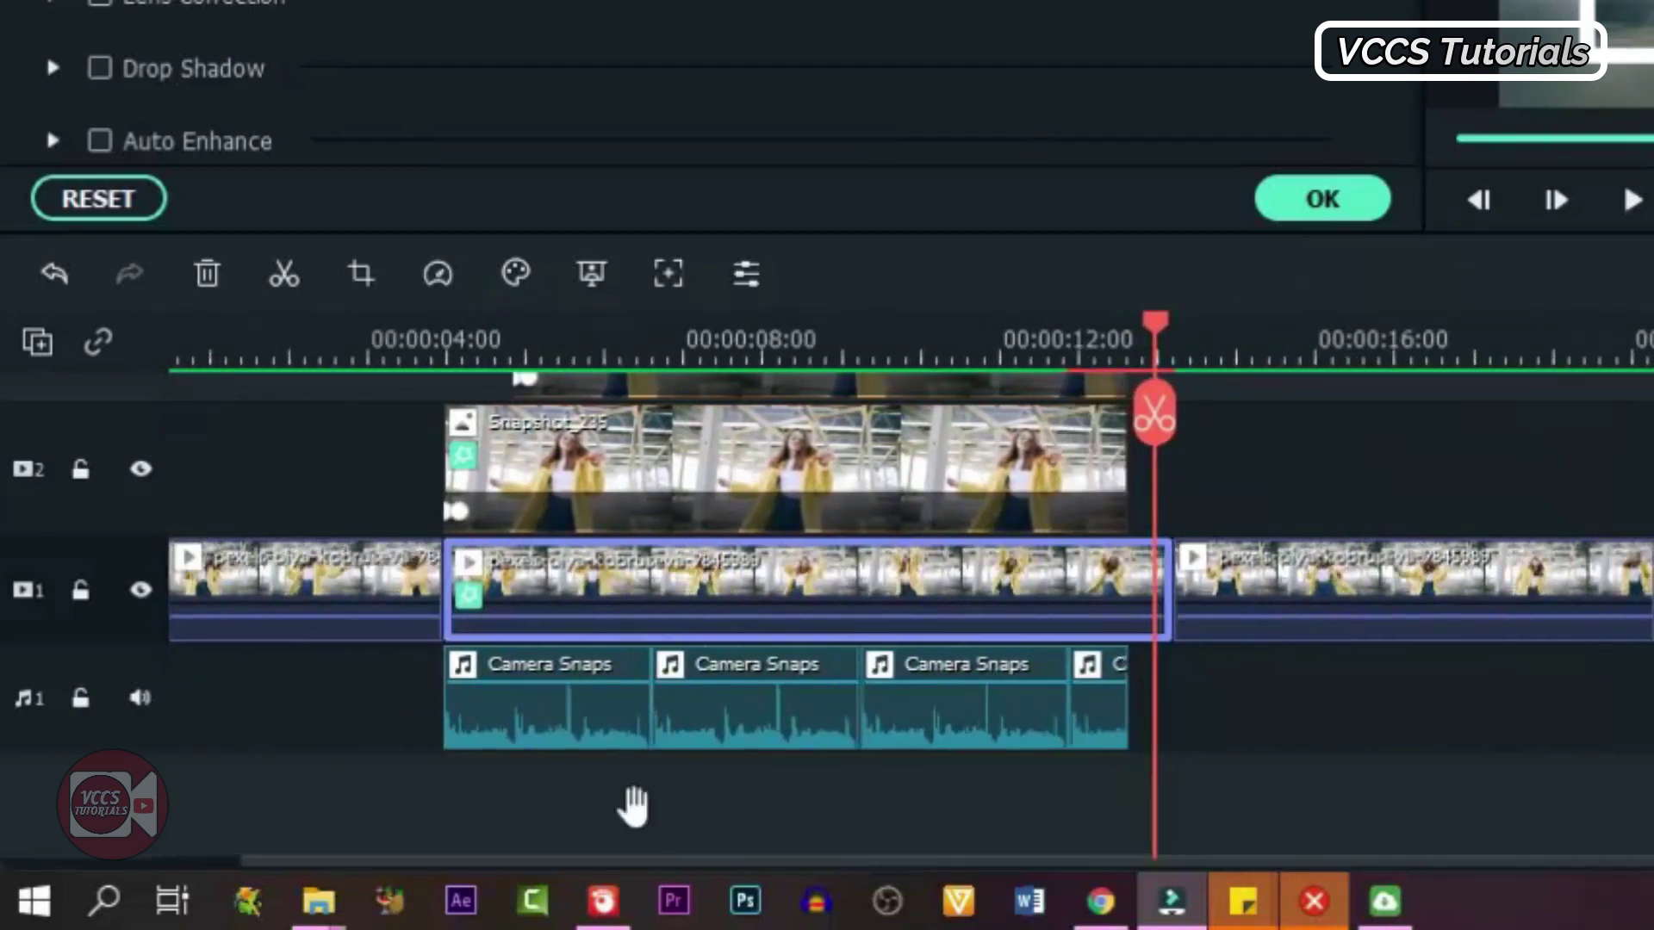
pyautogui.scroll(3, 1312, 613)
# Add a Flash transition at both cuts on track 1, near 4 and 13 seconds
pyautogui.click(1323, 198)
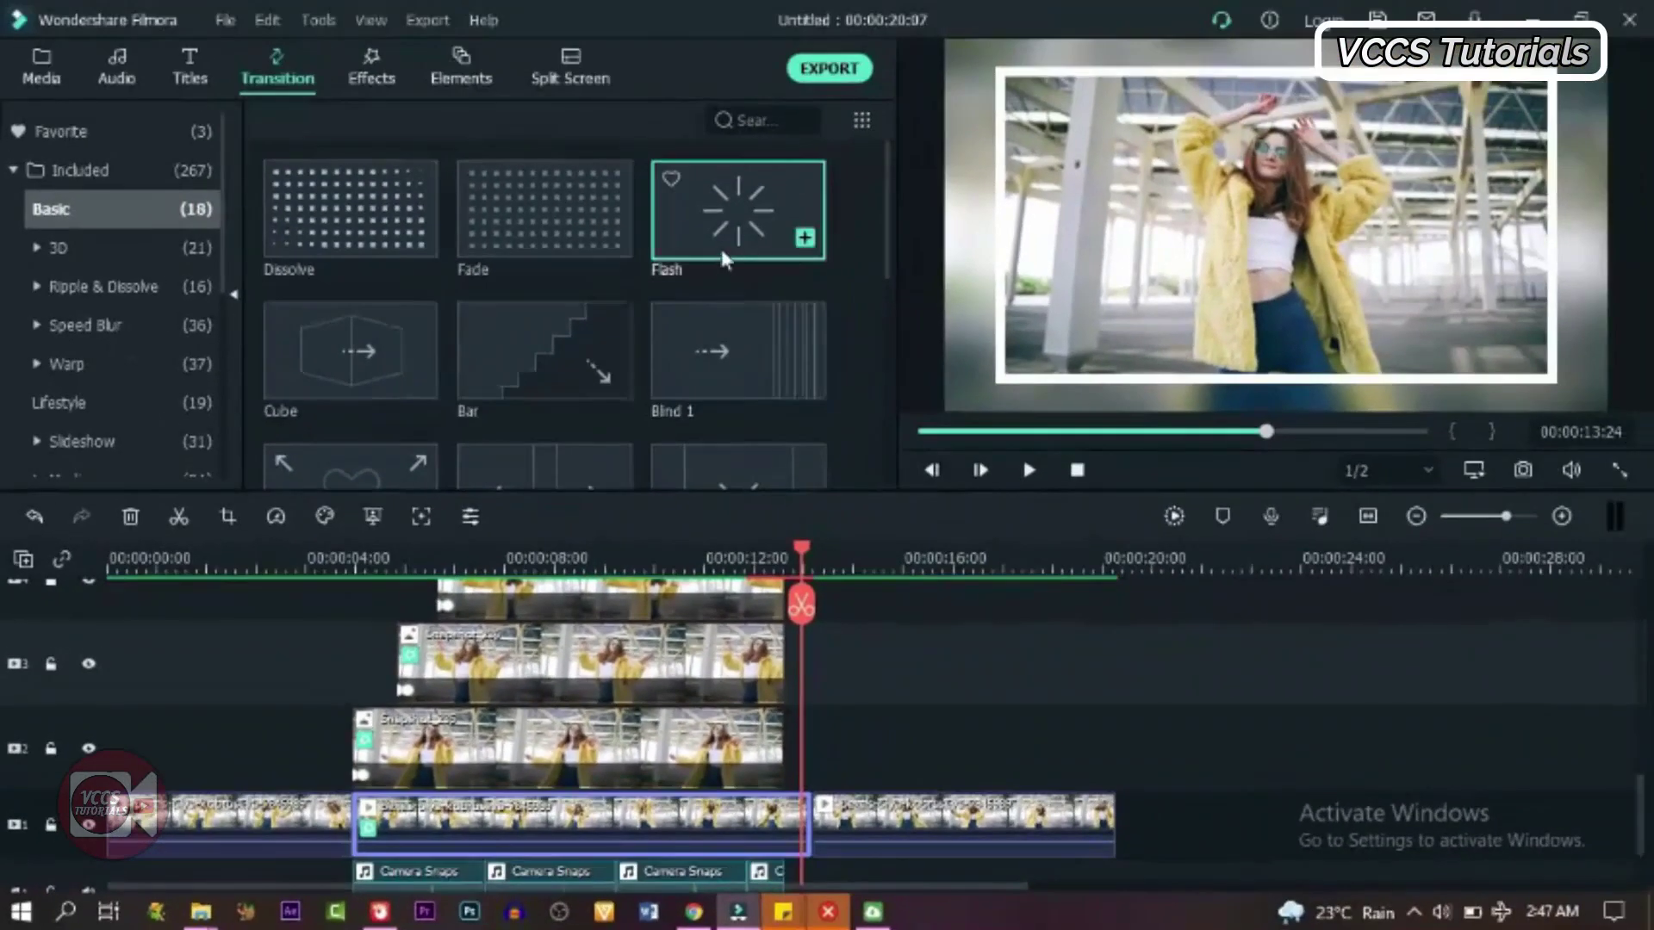
pyautogui.moveTo(694, 216); pyautogui.dragTo(353, 827)
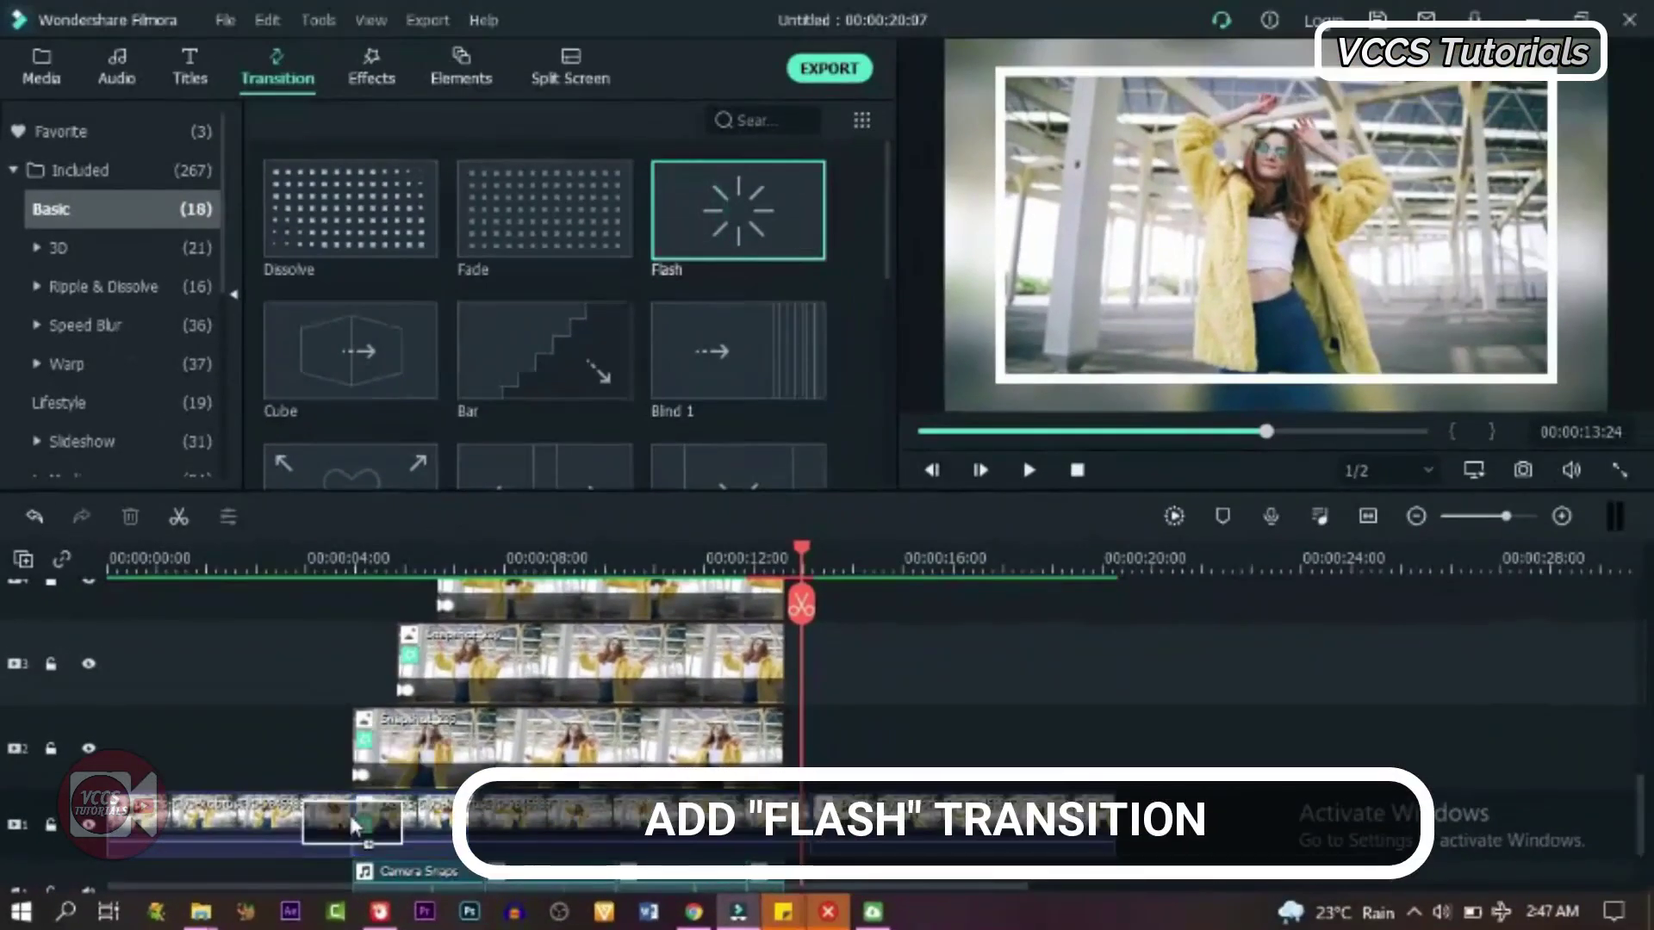
pyautogui.moveTo(690, 212); pyautogui.dragTo(806, 825)
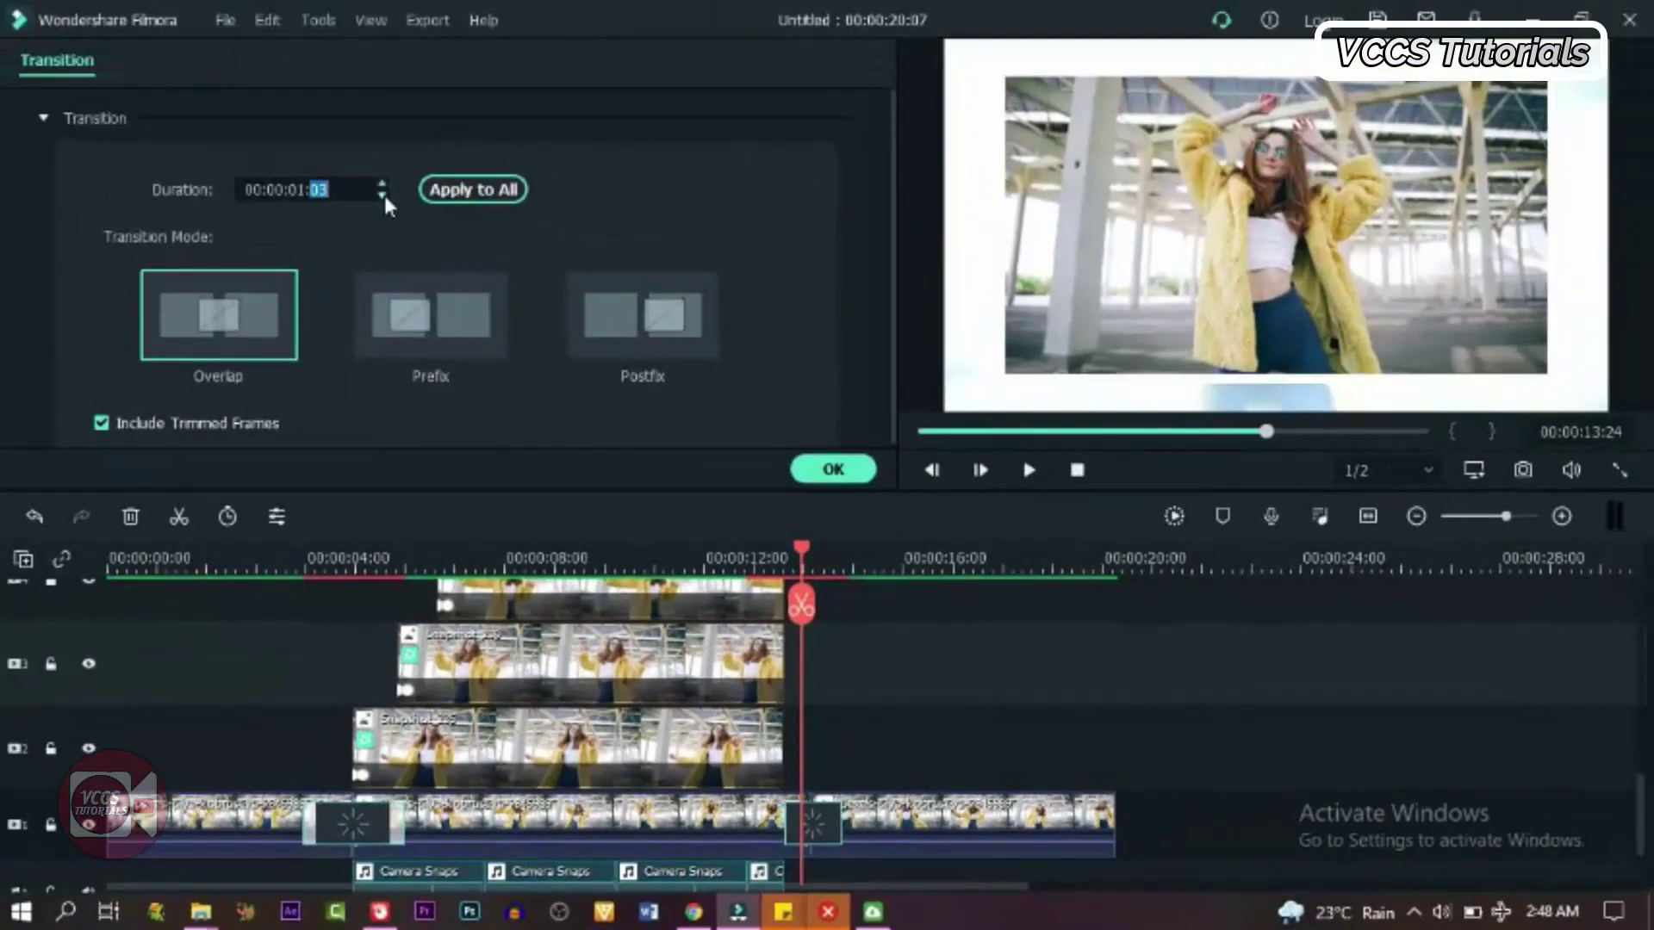
pyautogui.click(381, 196)
# Set the Flash transition duration to 00:00:00:10 for both transitions
pyautogui.click(382, 195)
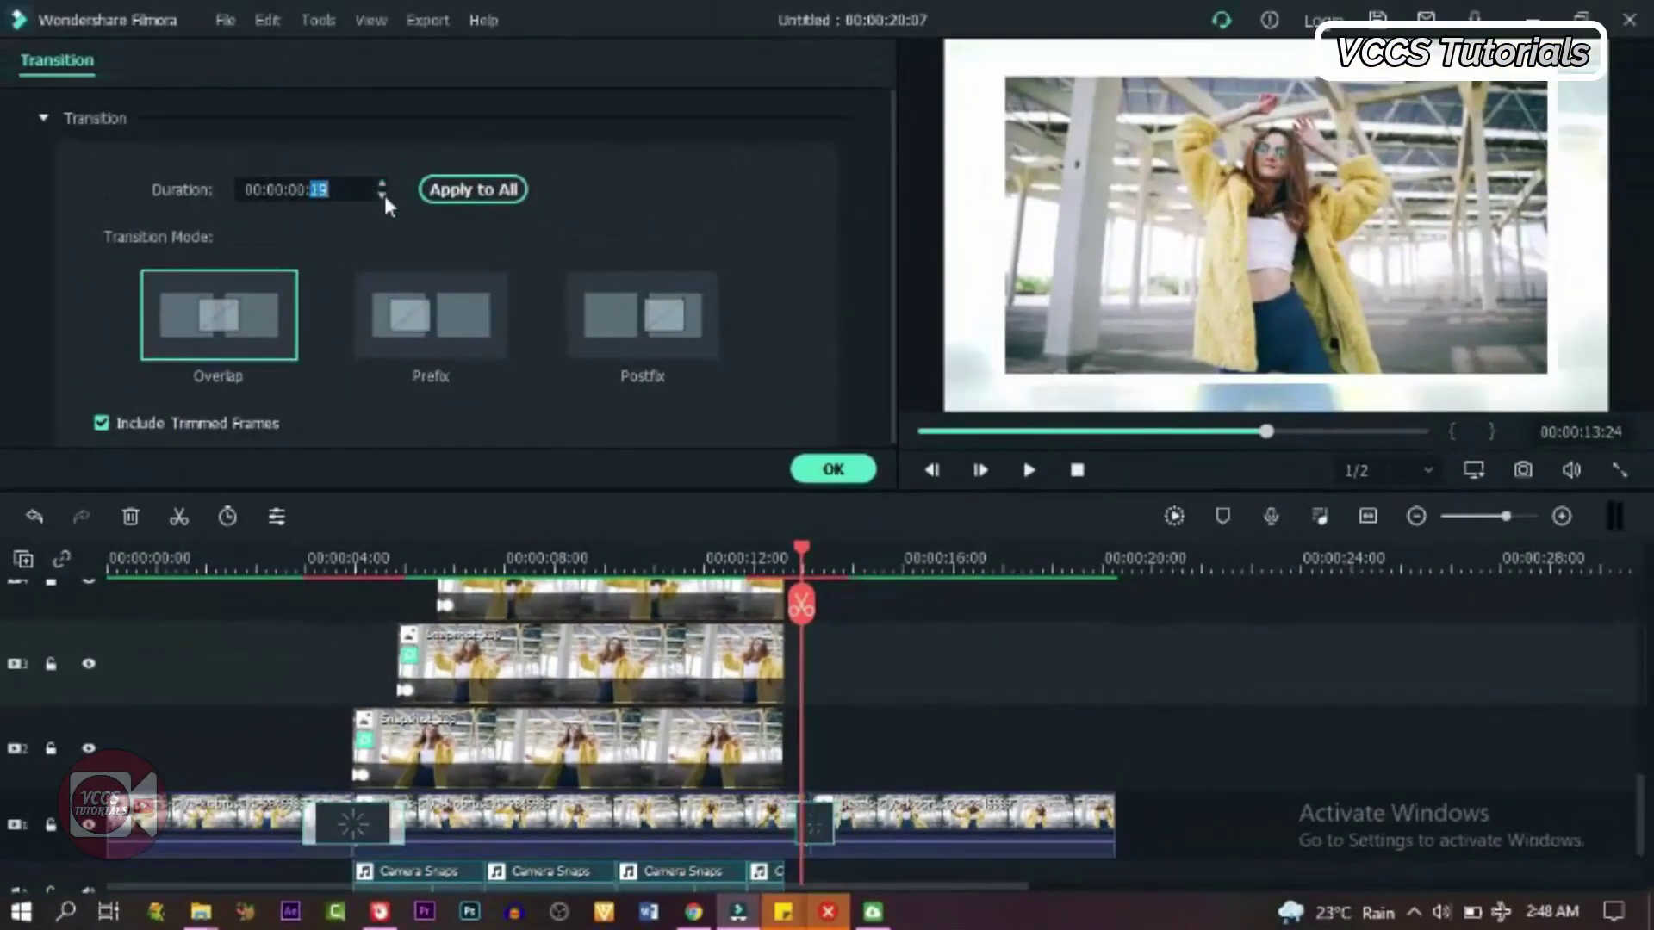
pyautogui.click(381, 195)
pyautogui.click(382, 195)
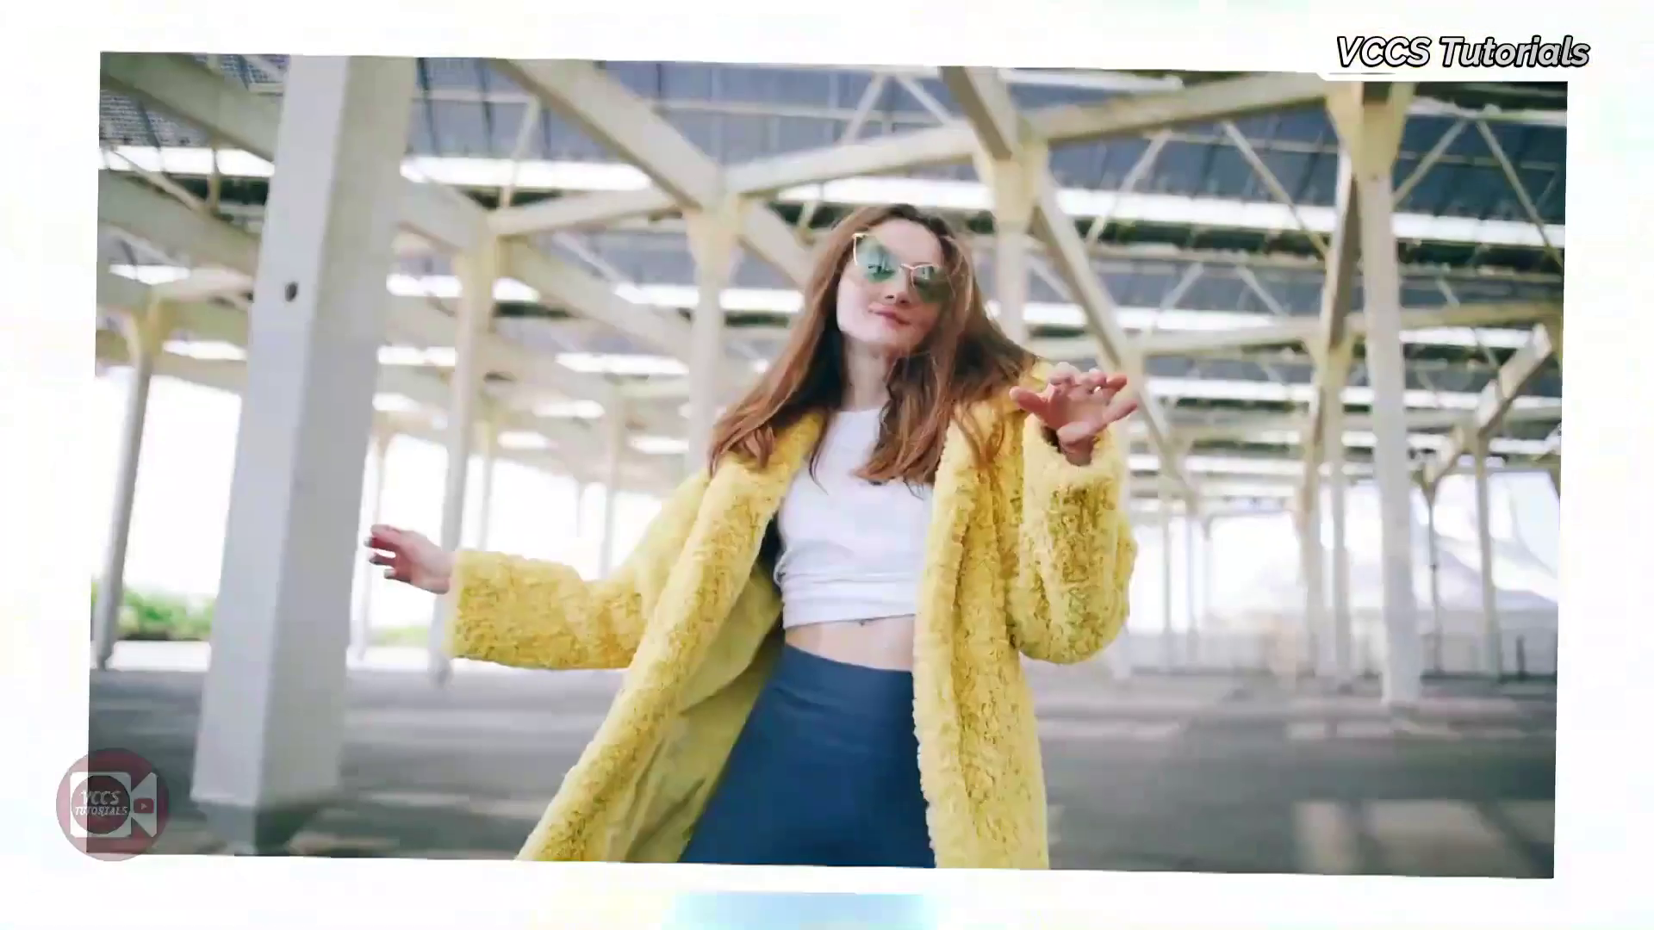
pyautogui.click(381, 195)
pyautogui.click(382, 196)
pyautogui.click(382, 195)
pyautogui.click(381, 196)
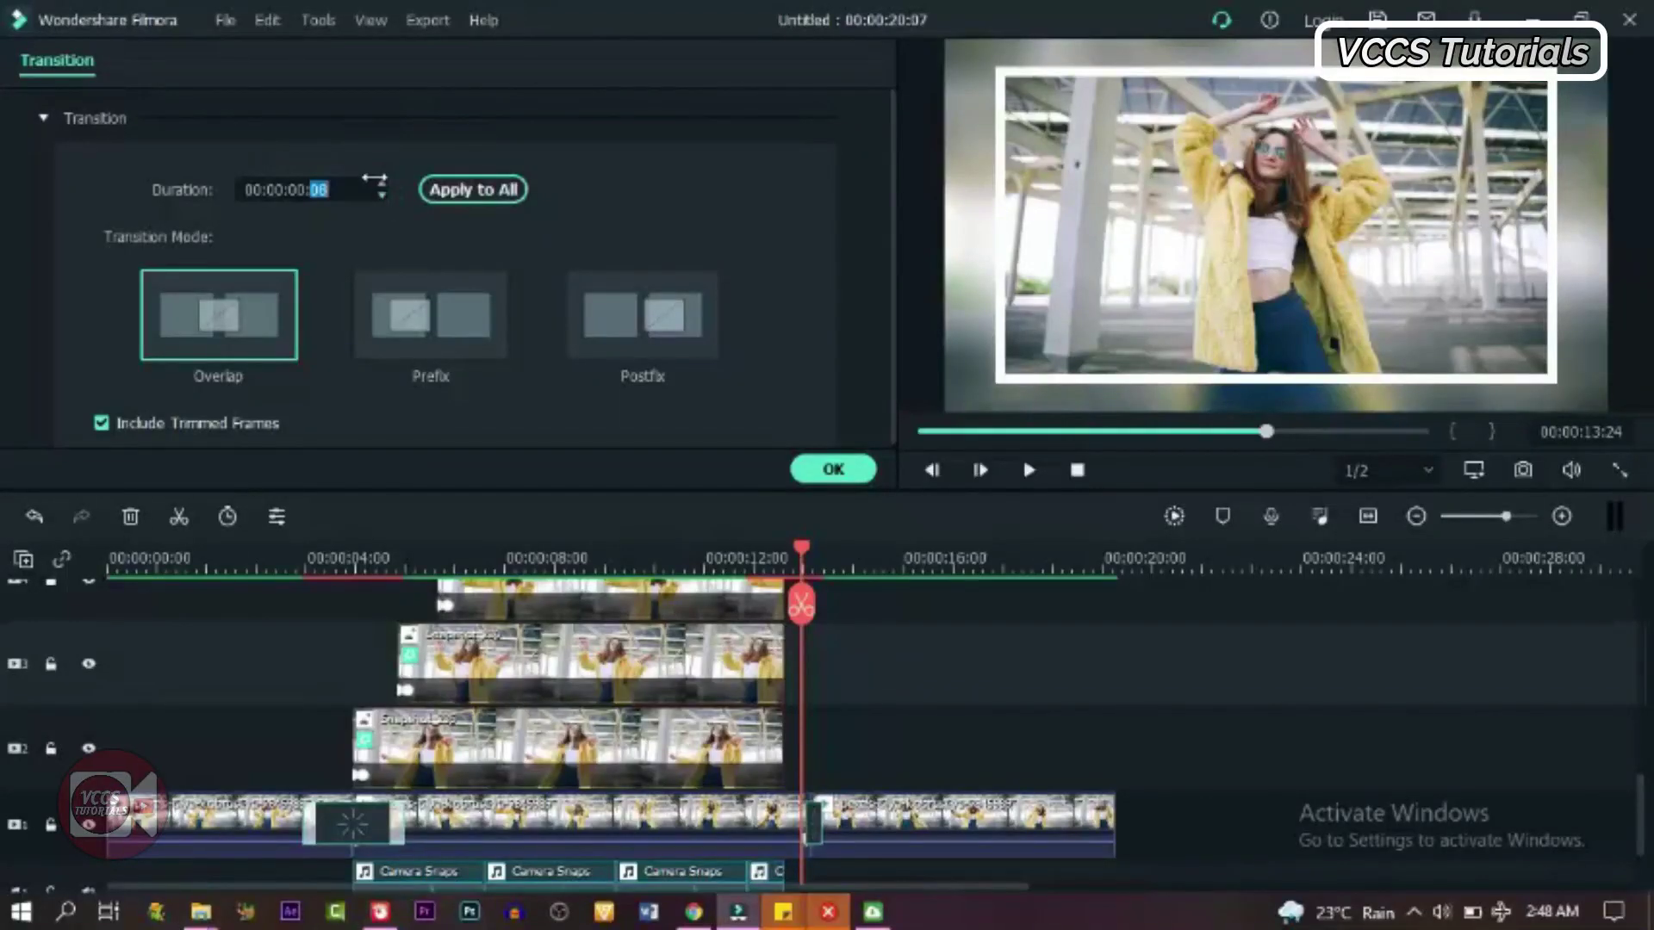
pyautogui.click(381, 183)
pyautogui.click(381, 183)
pyautogui.click(382, 184)
pyautogui.click(382, 183)
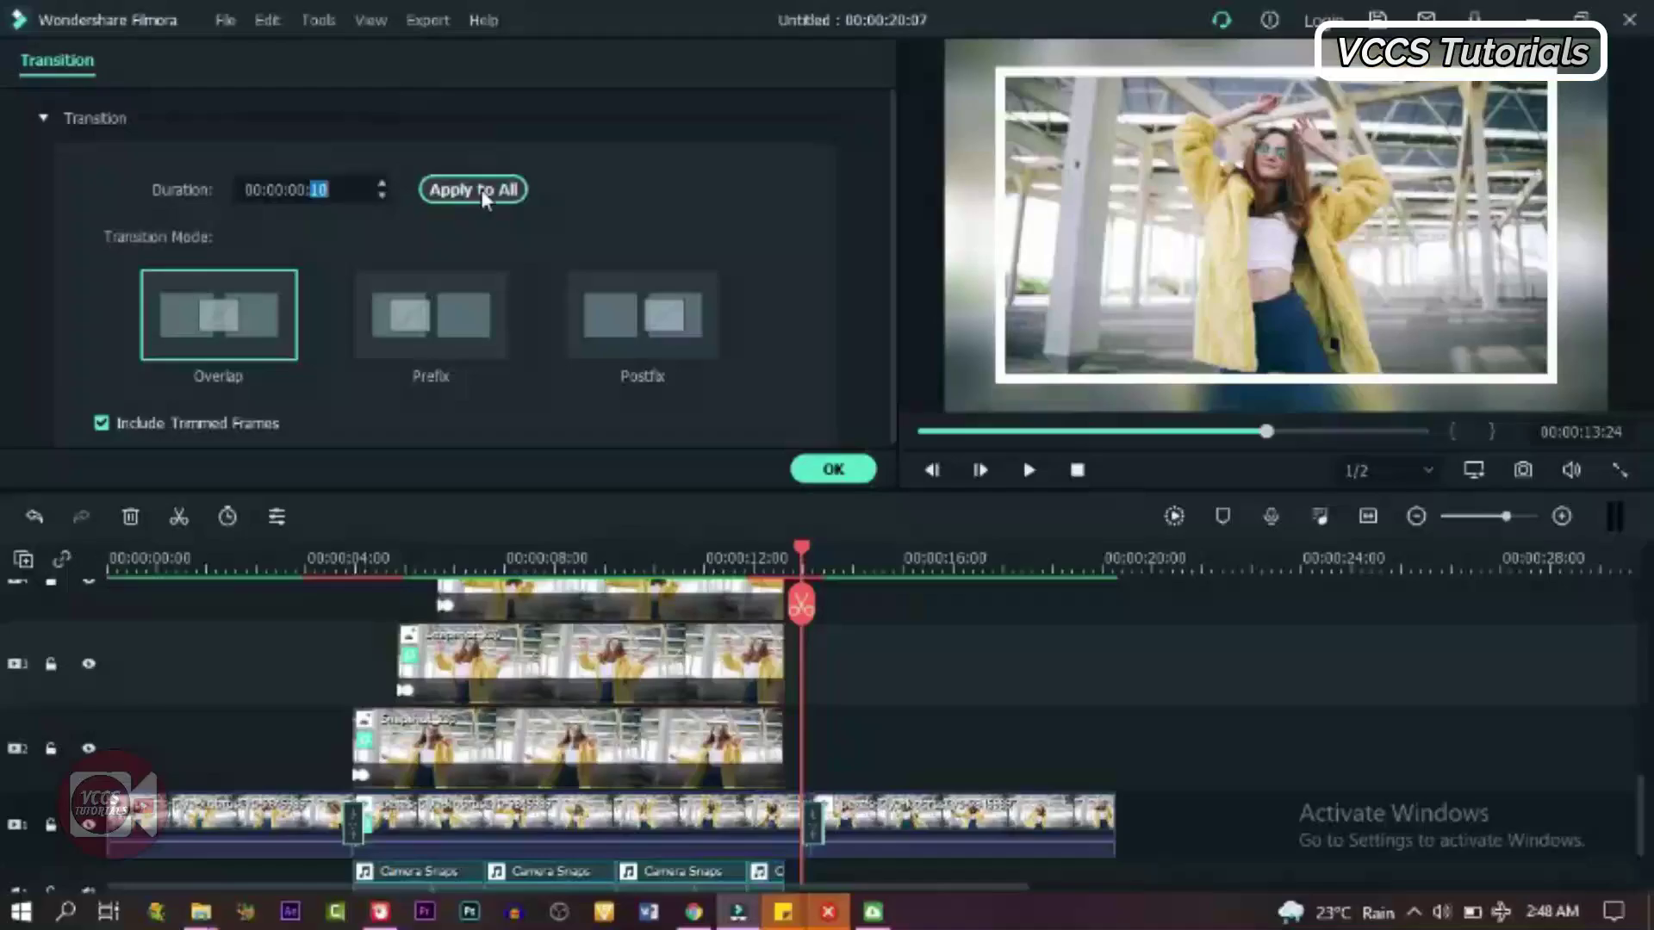
# Play back the first Flash transition from about 4 seconds to review it
pyautogui.click(335, 566)
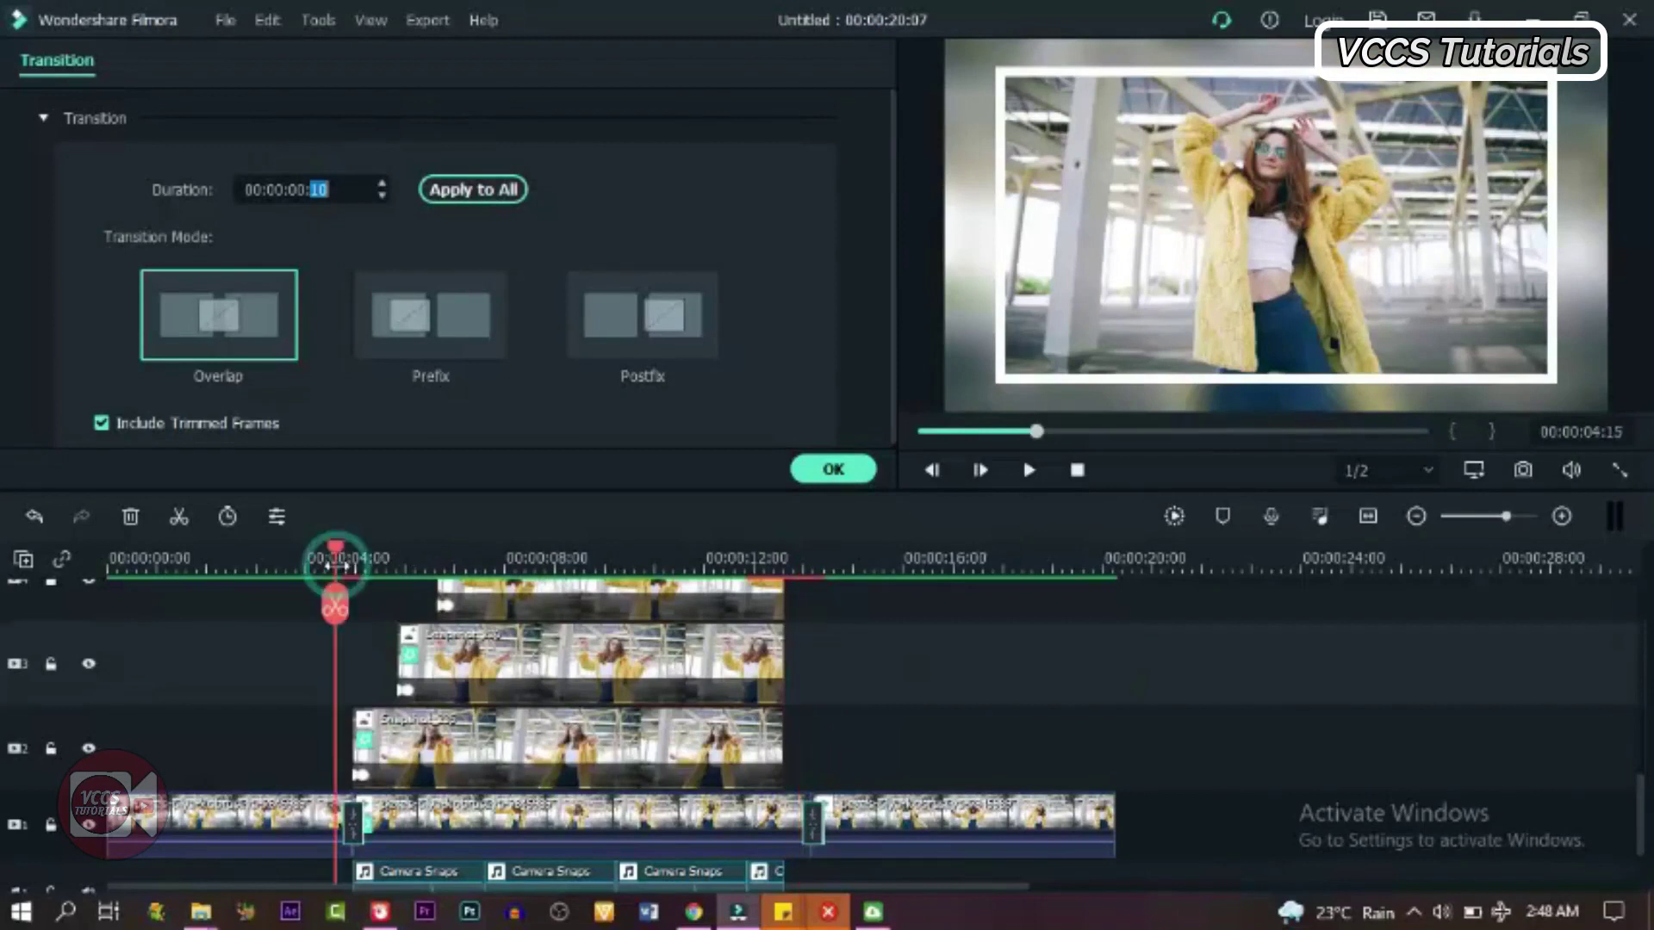
pyautogui.click(1030, 471)
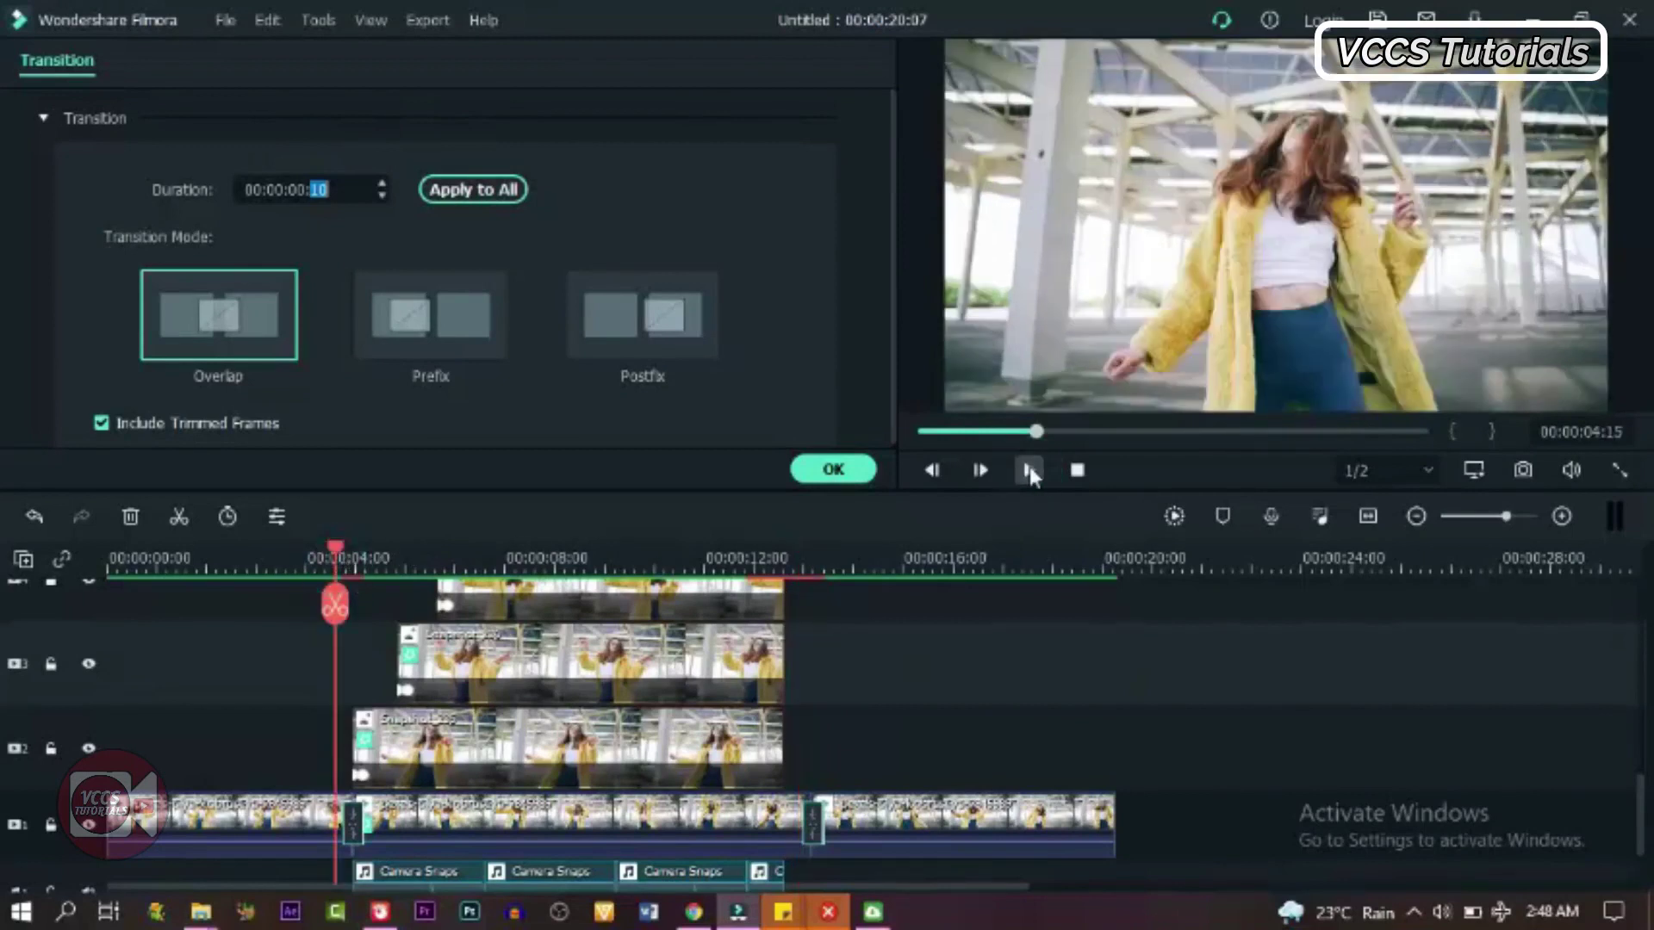
pyautogui.click(832, 469)
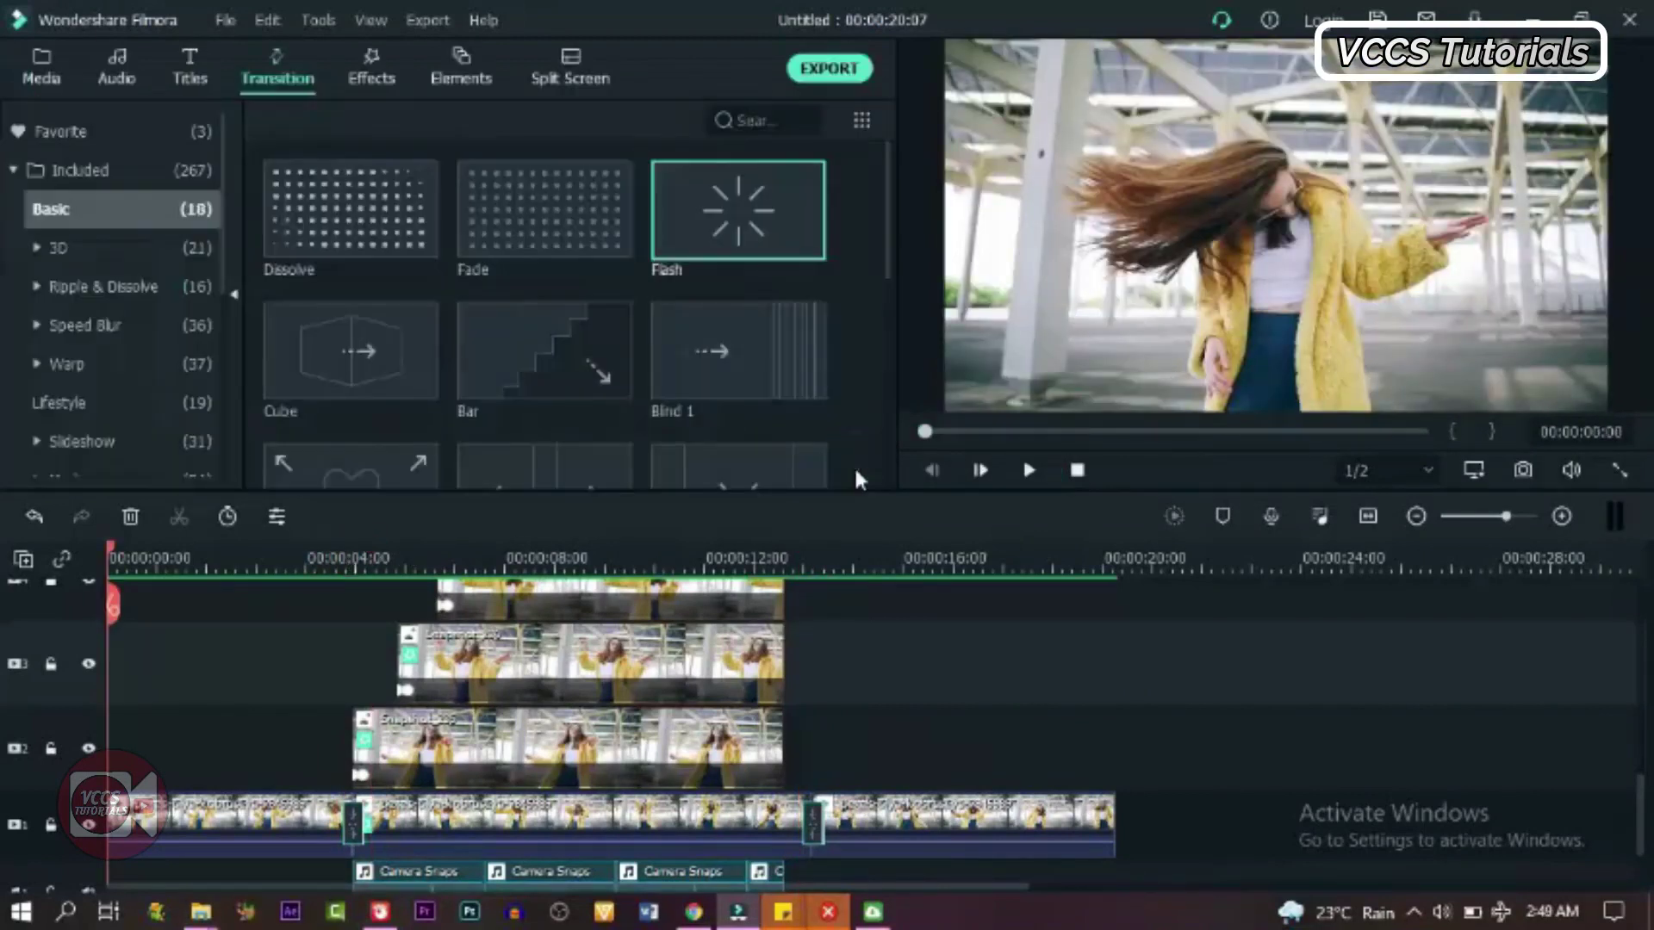
# Review the finished video, then open Export for a 1920x1080, 25 fps MP4 named My Video
pyautogui.click(1030, 471)
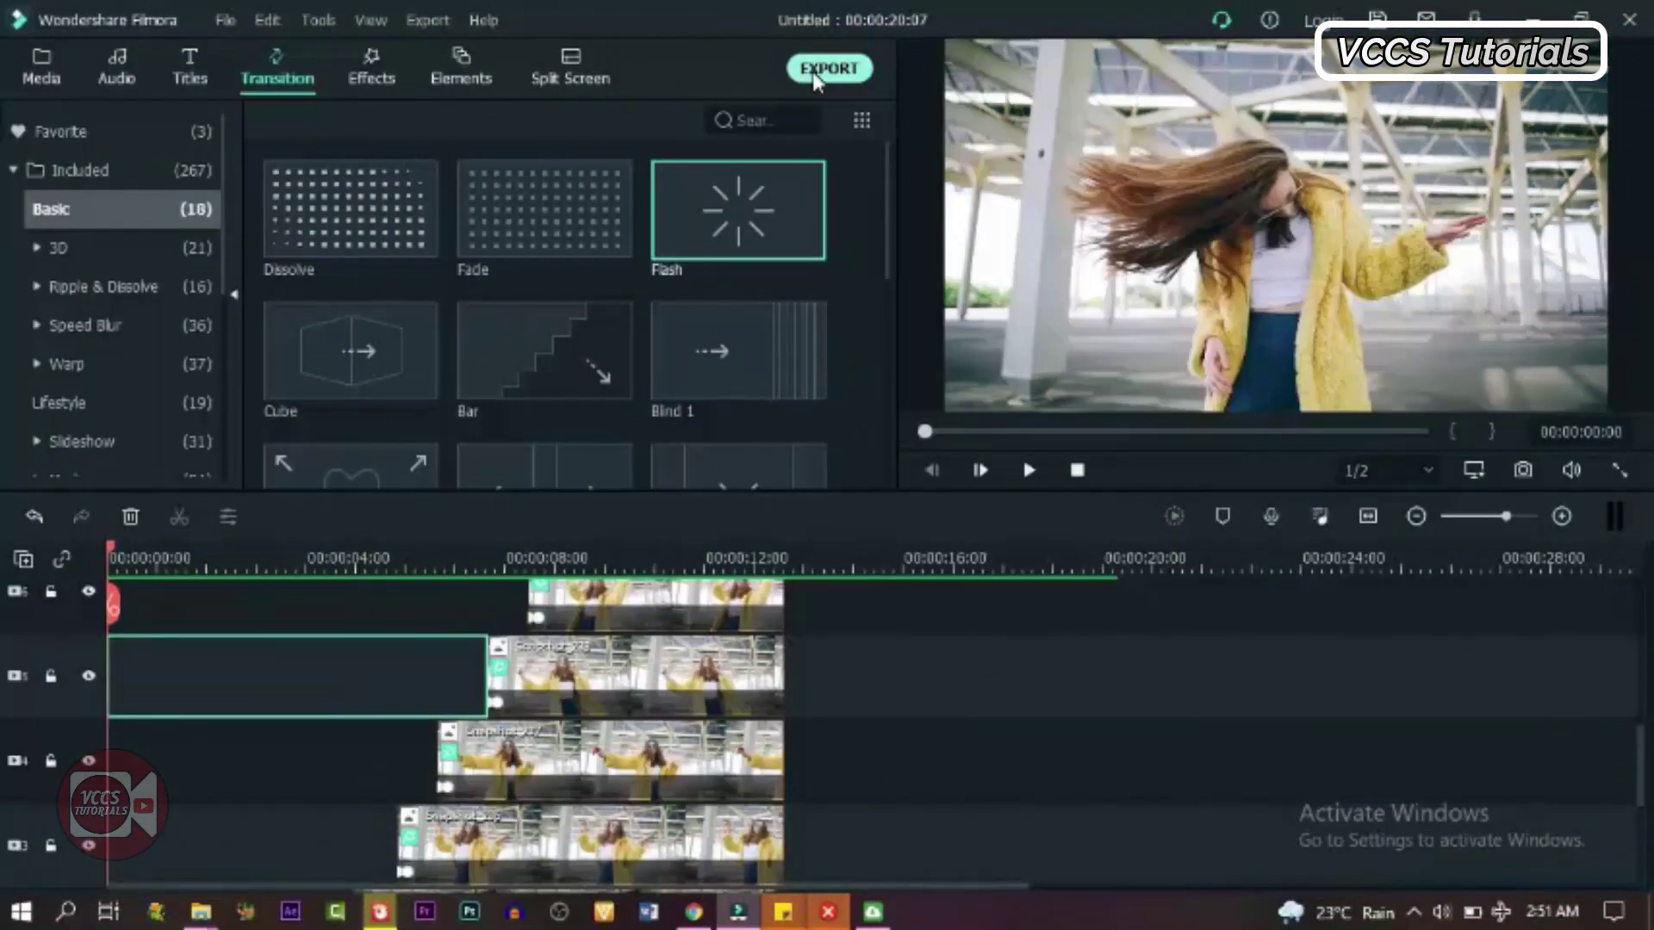
pyautogui.click(815, 73)
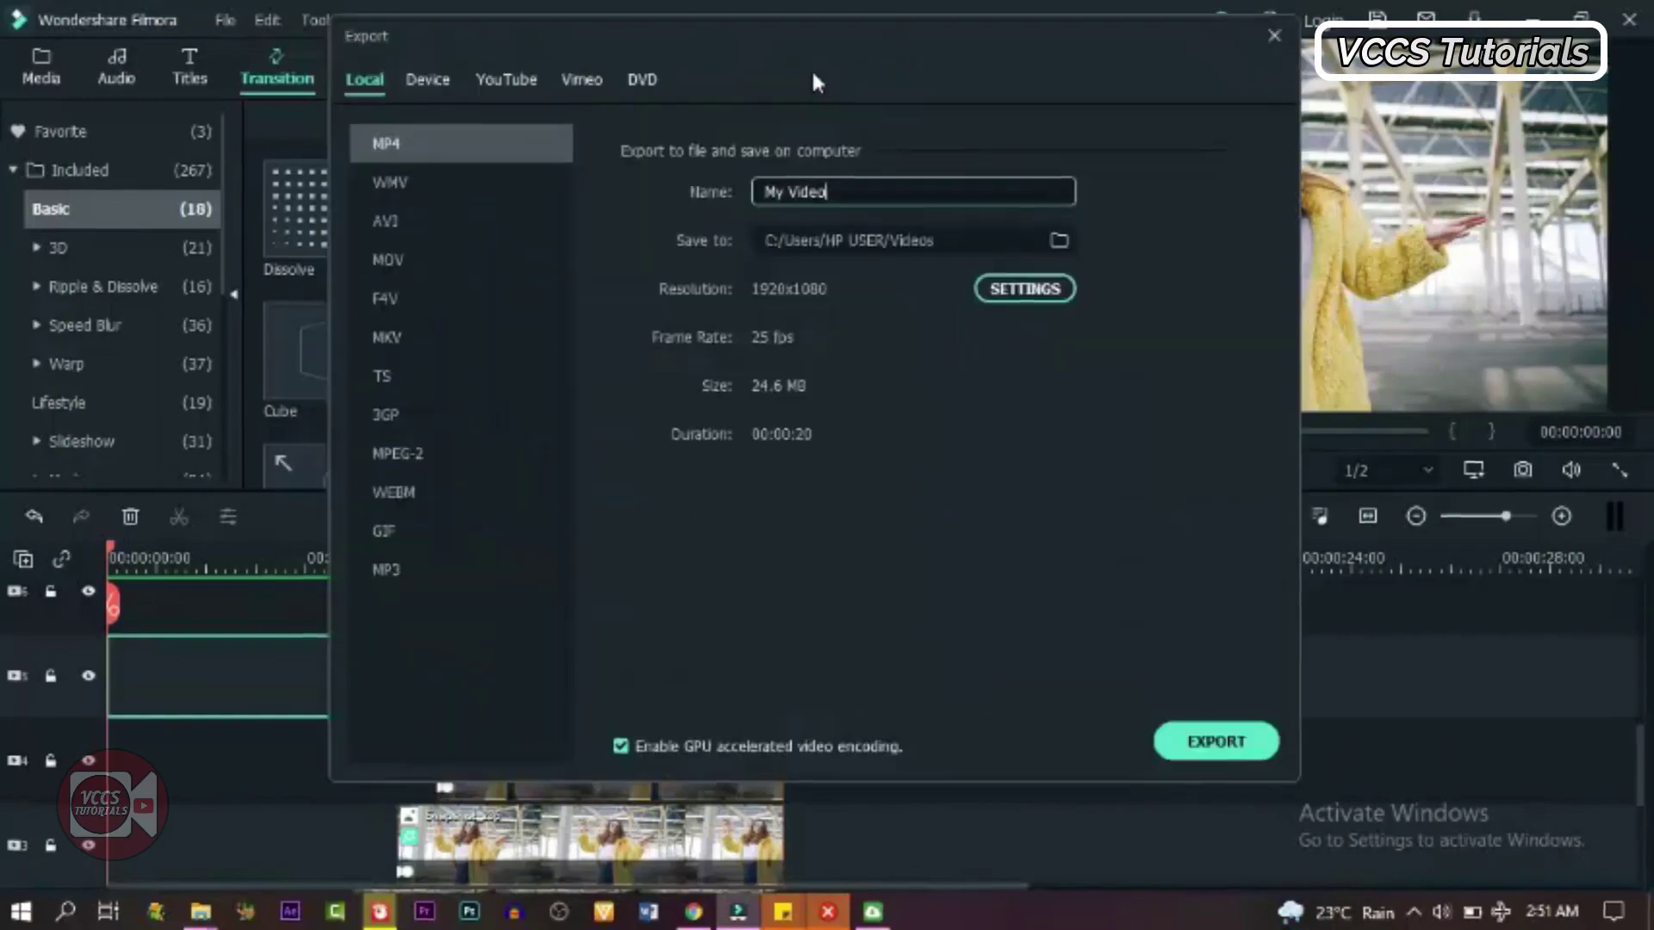